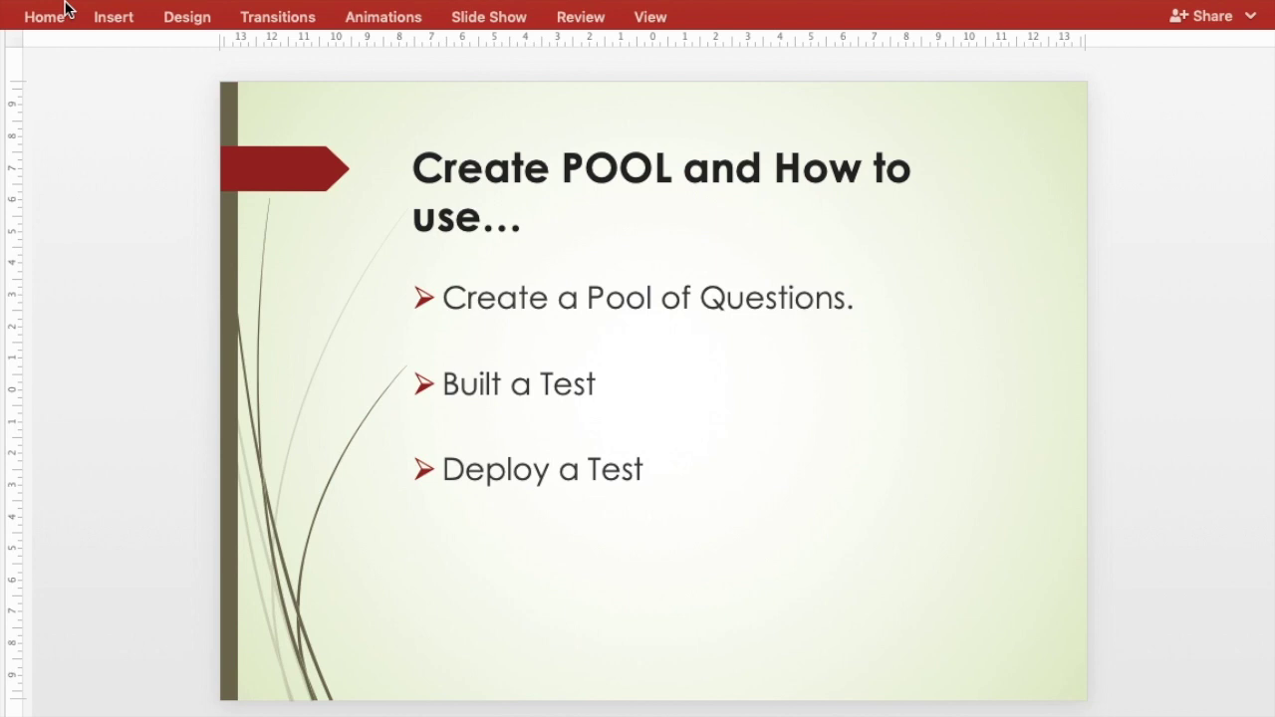
# Page through the PowerPoint overview slides to the closing slide, then switch to Blackboard in Safari
pyautogui.press('pagedown')
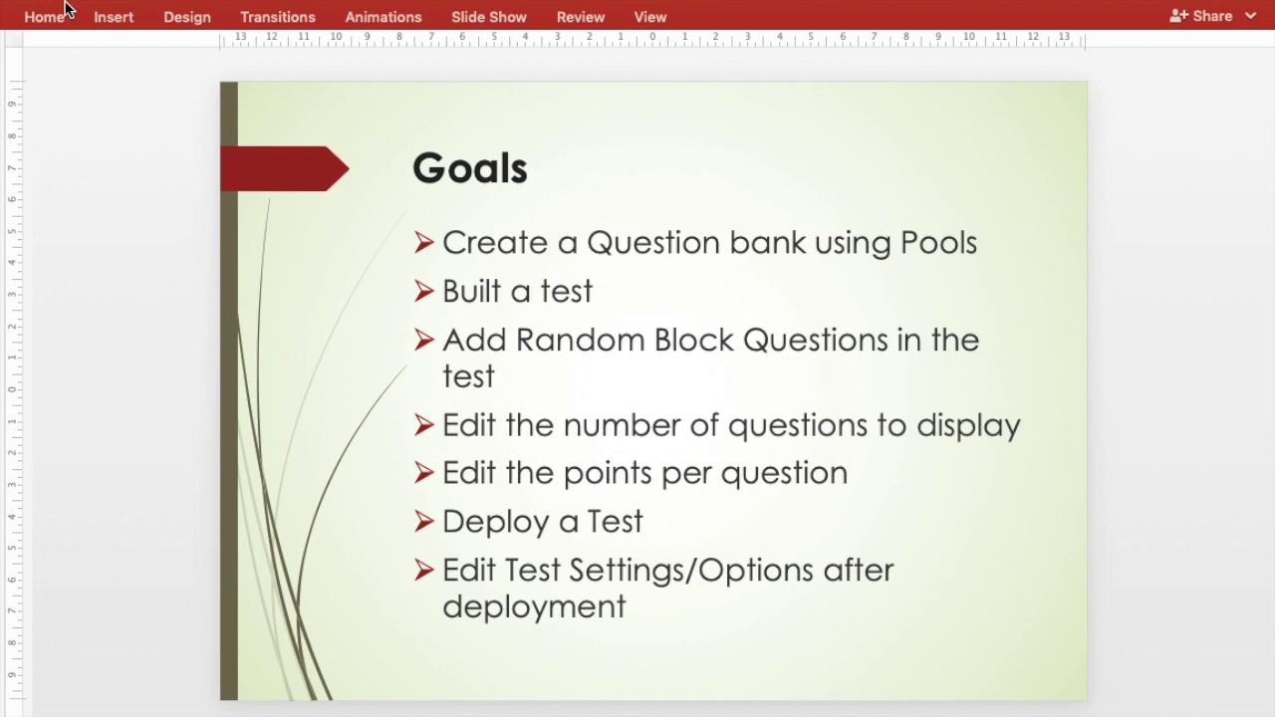
pyautogui.press('pagedown')
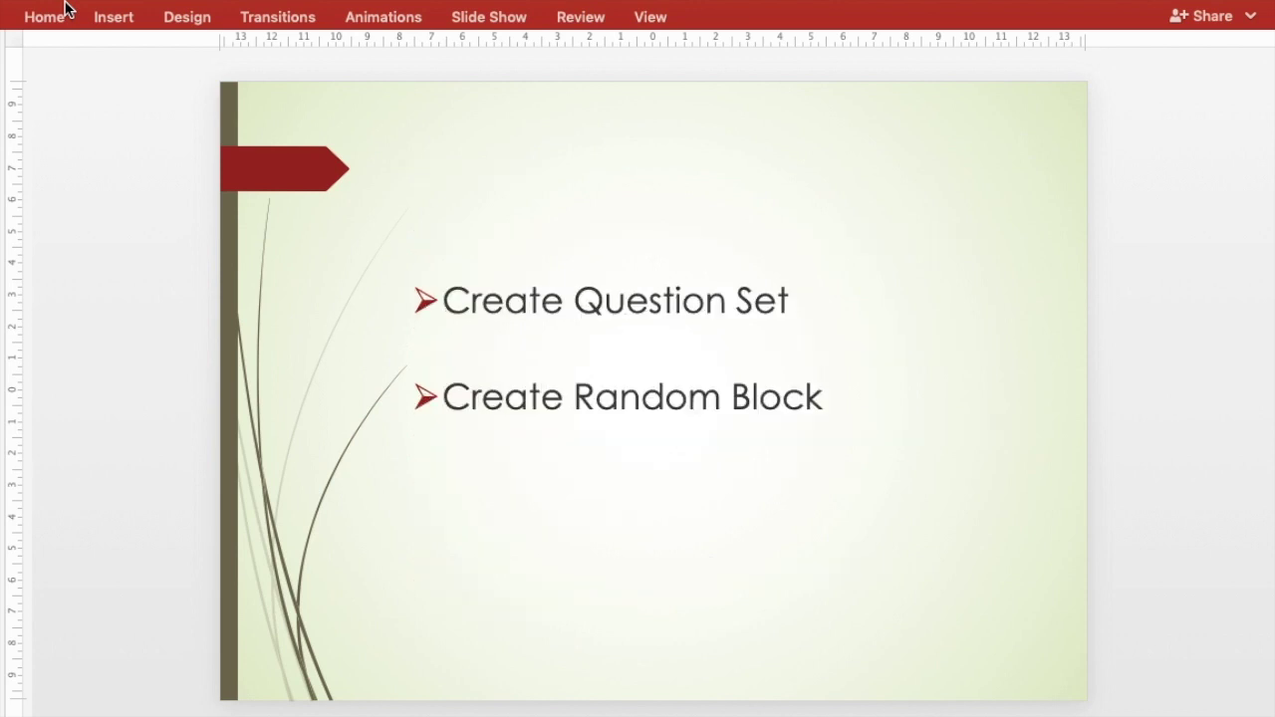
pyautogui.press('pagedown')
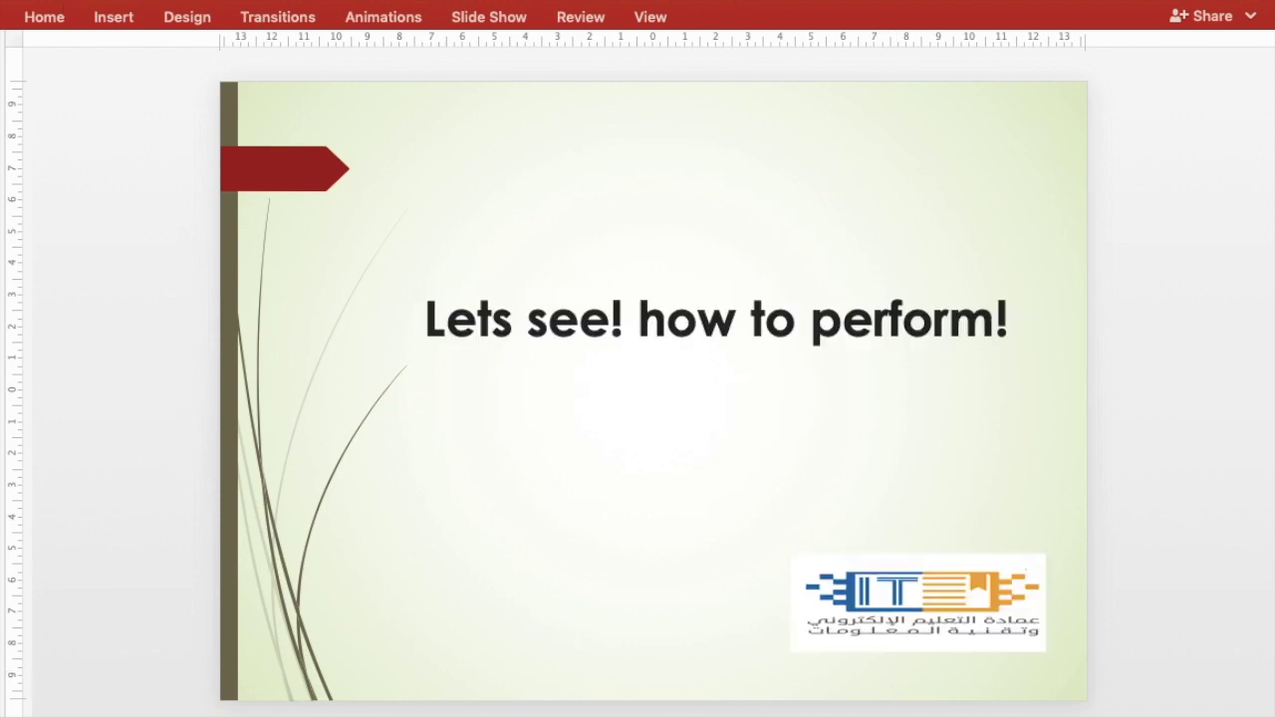
pyautogui.click(822, 703)
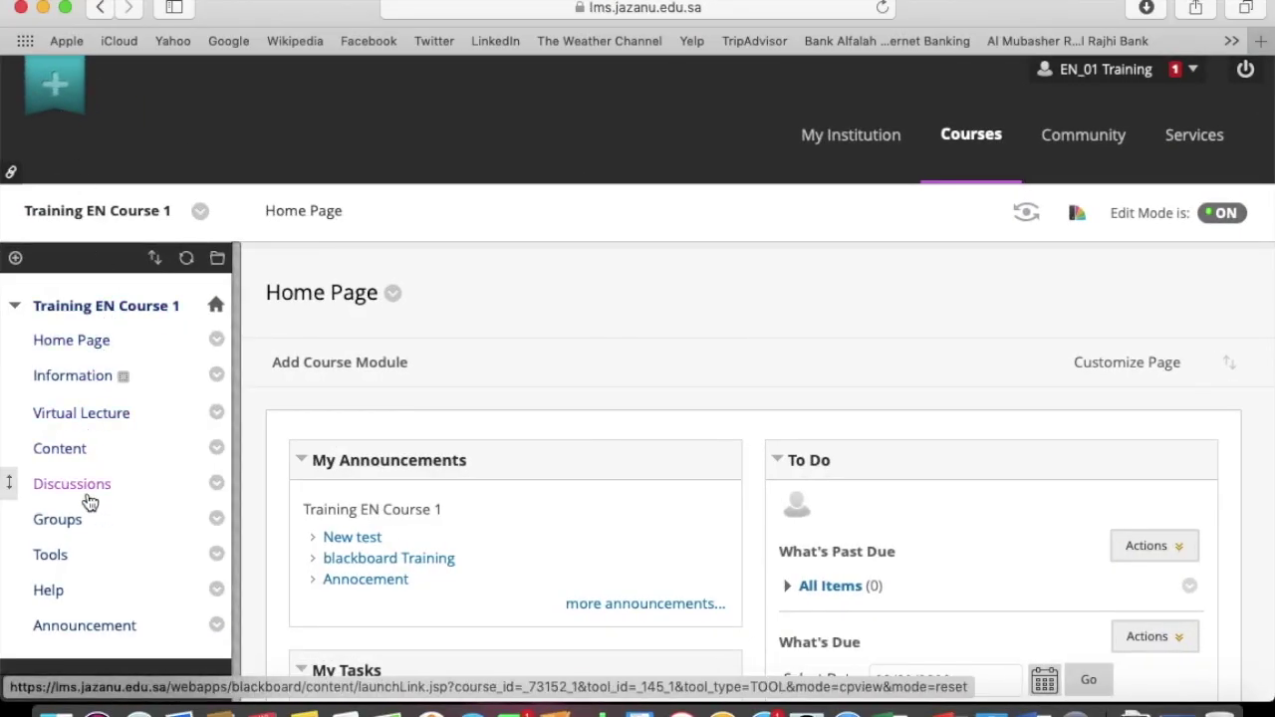
# From Course Tools, go to Tests, Surveys, and Pools, then Pools, and start Build Pool
pyautogui.scroll(-6, 193, 422)
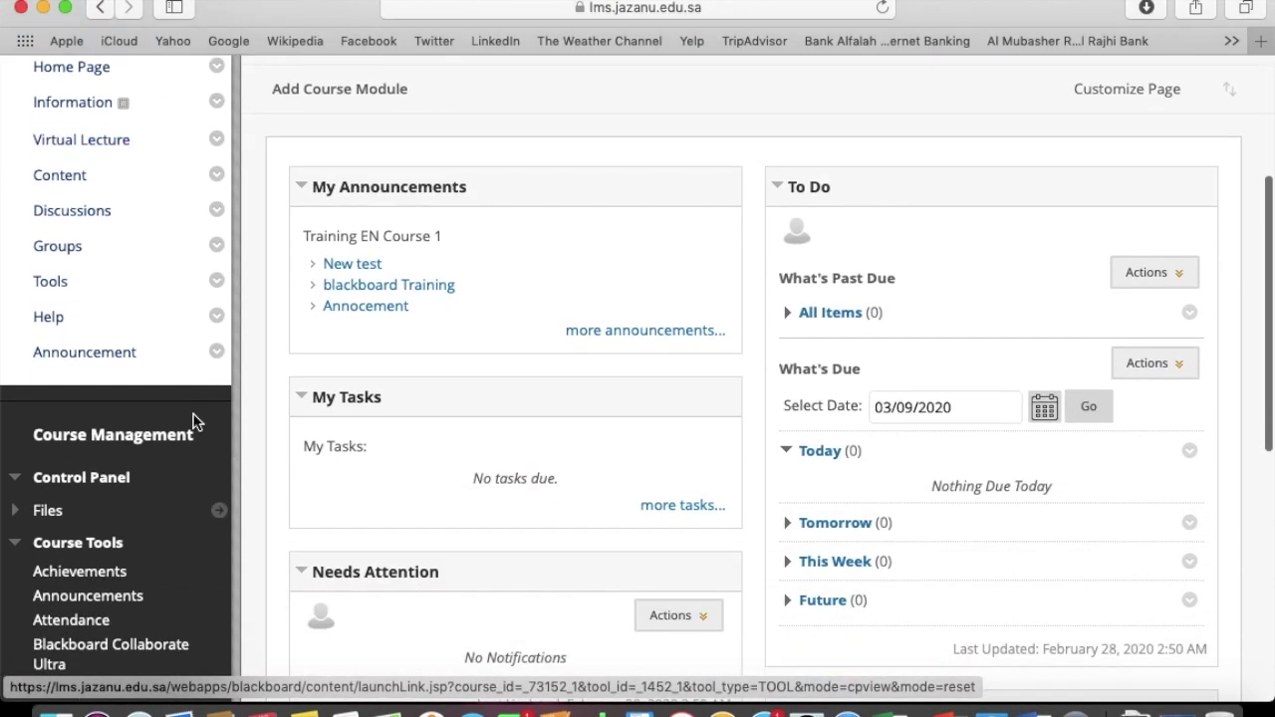
pyautogui.scroll(-2, 193, 421)
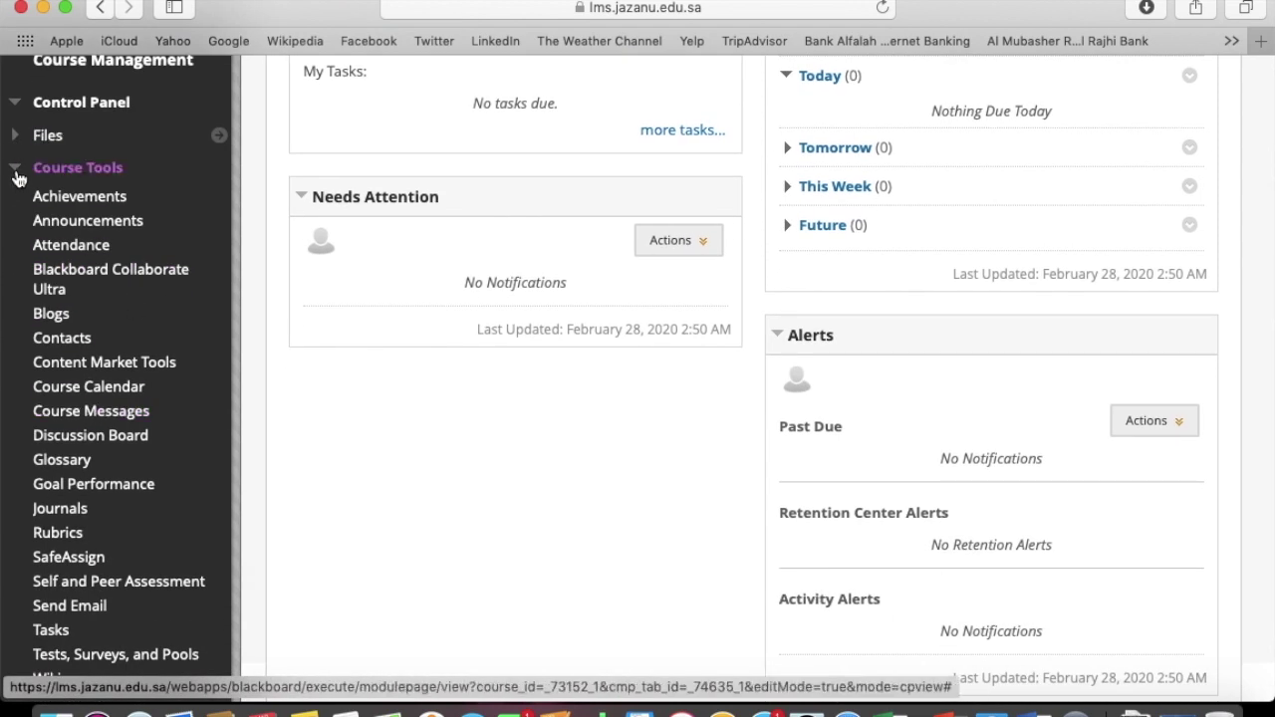
pyautogui.click(16, 171)
pyautogui.click(16, 176)
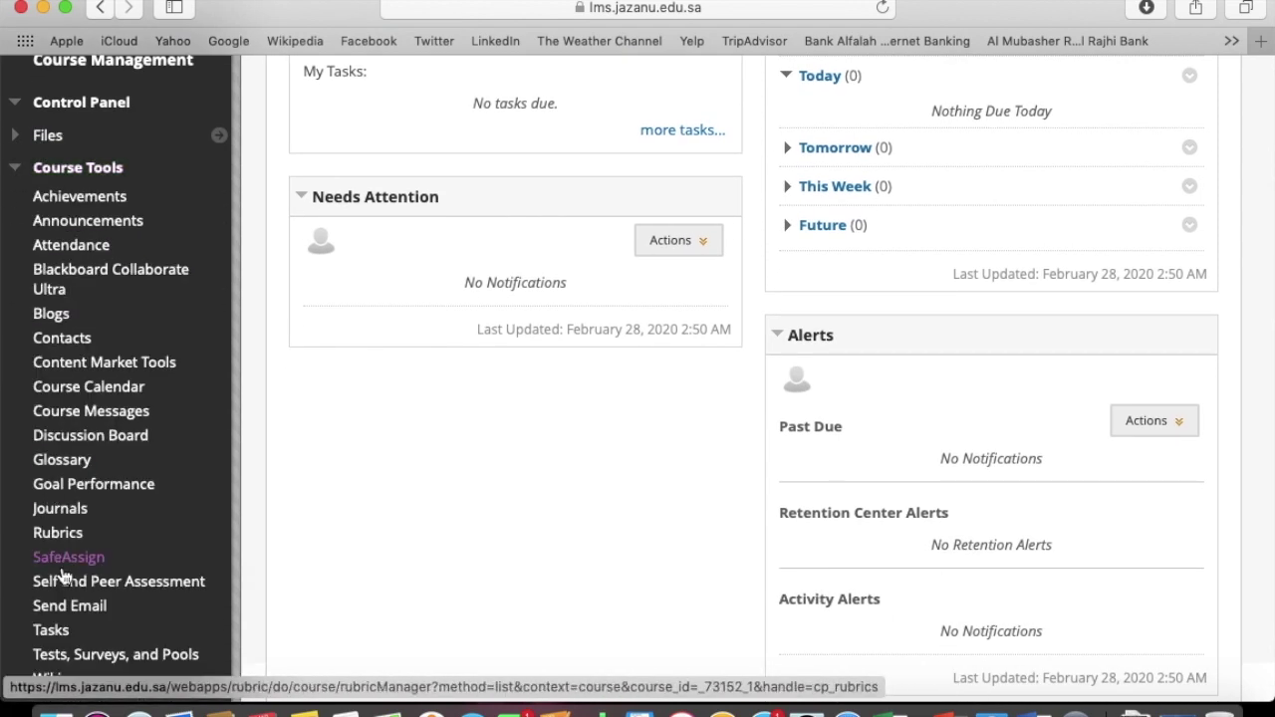
pyautogui.click(115, 660)
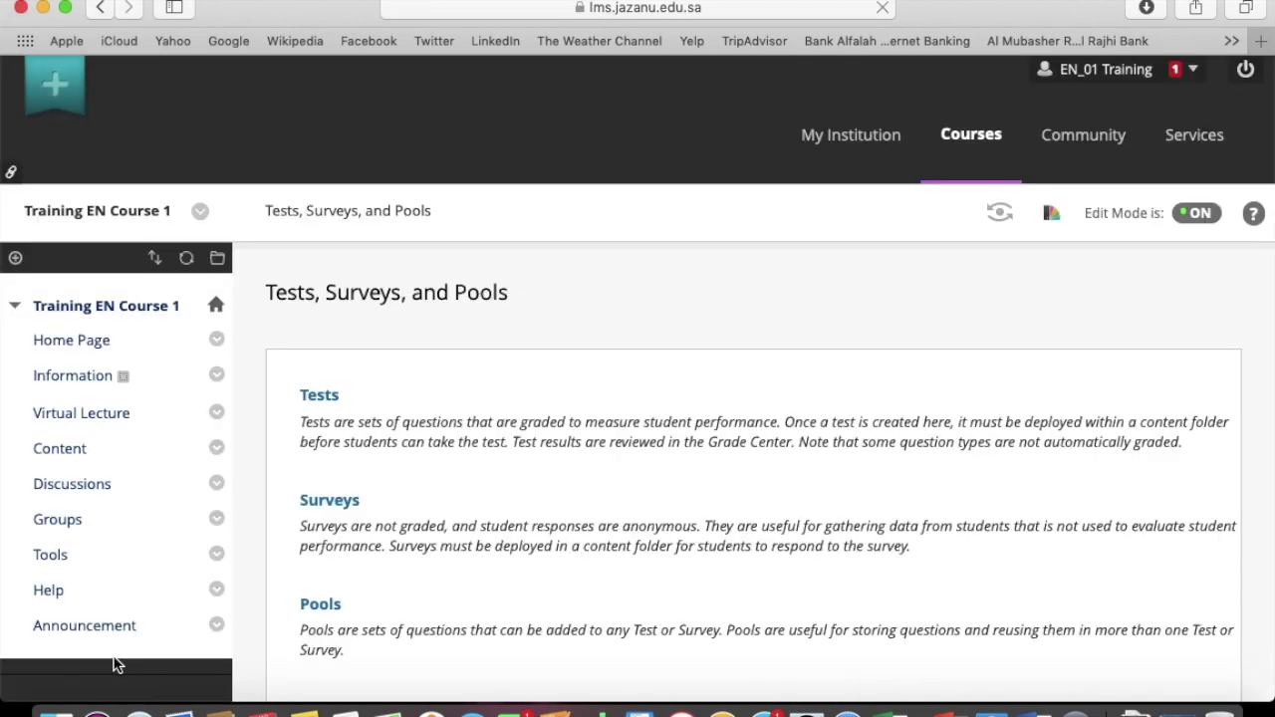
pyautogui.scroll(-4, 368, 548)
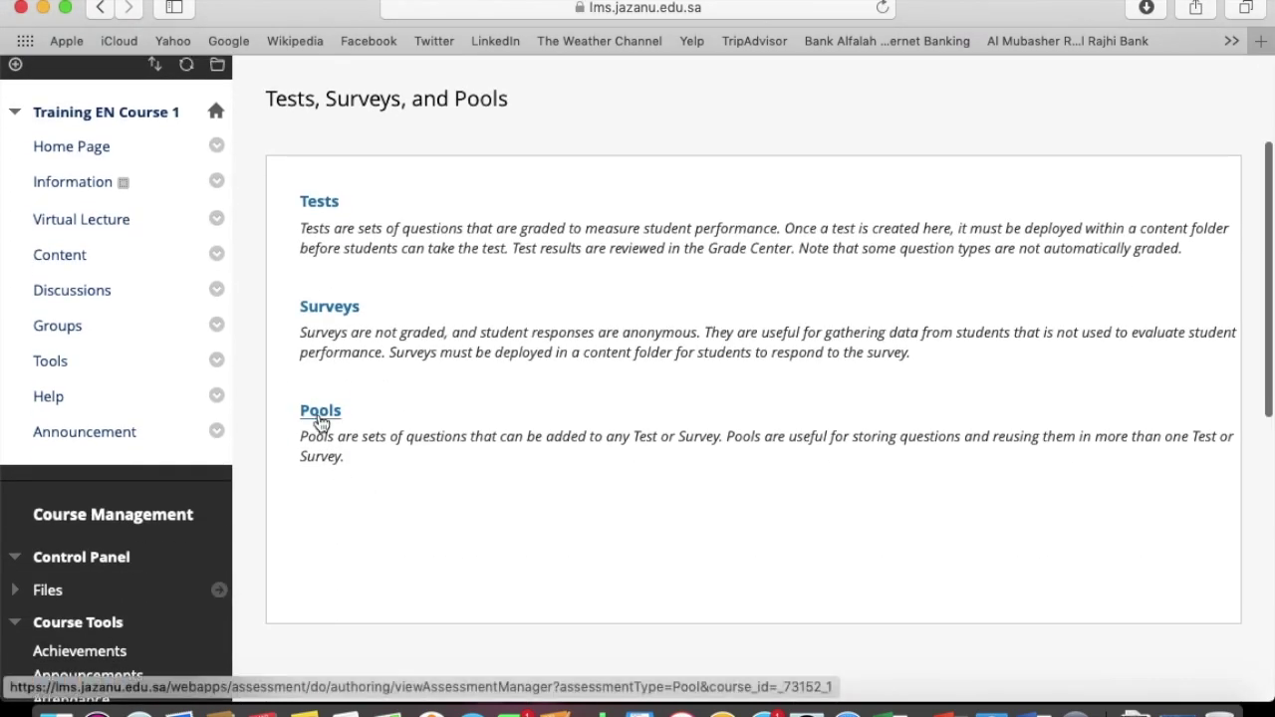
pyautogui.click(318, 415)
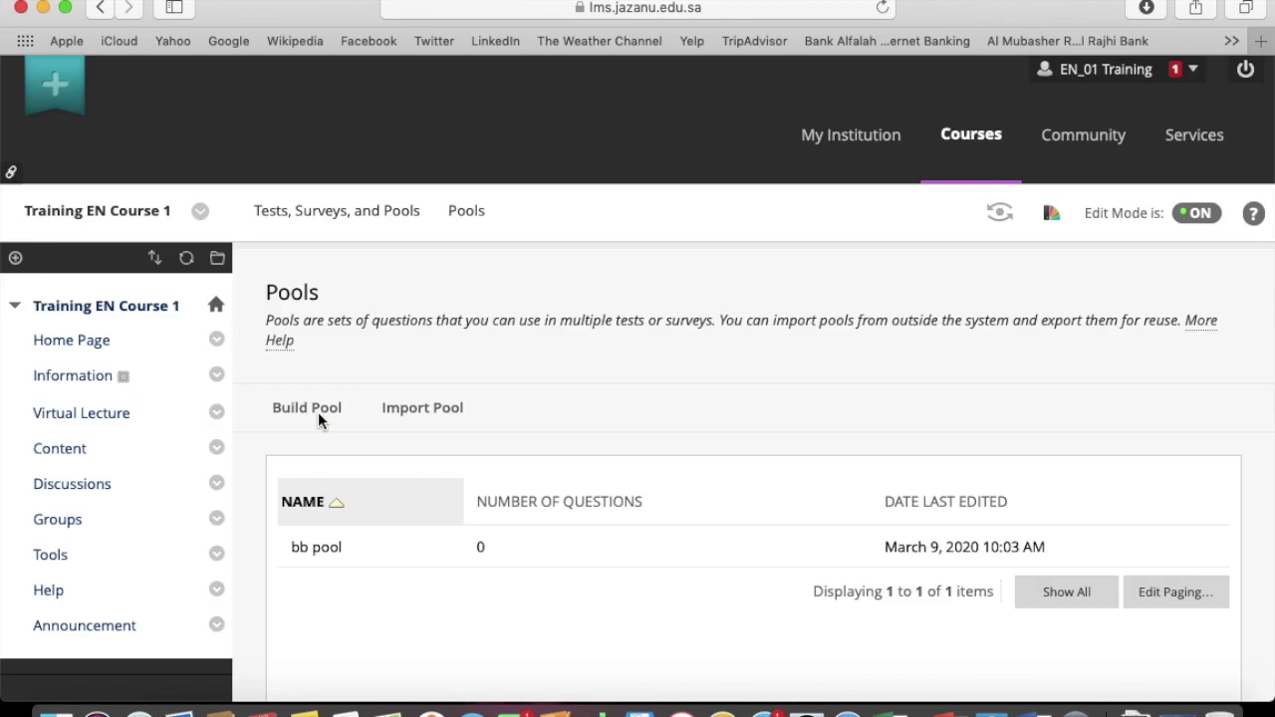
pyautogui.click(307, 409)
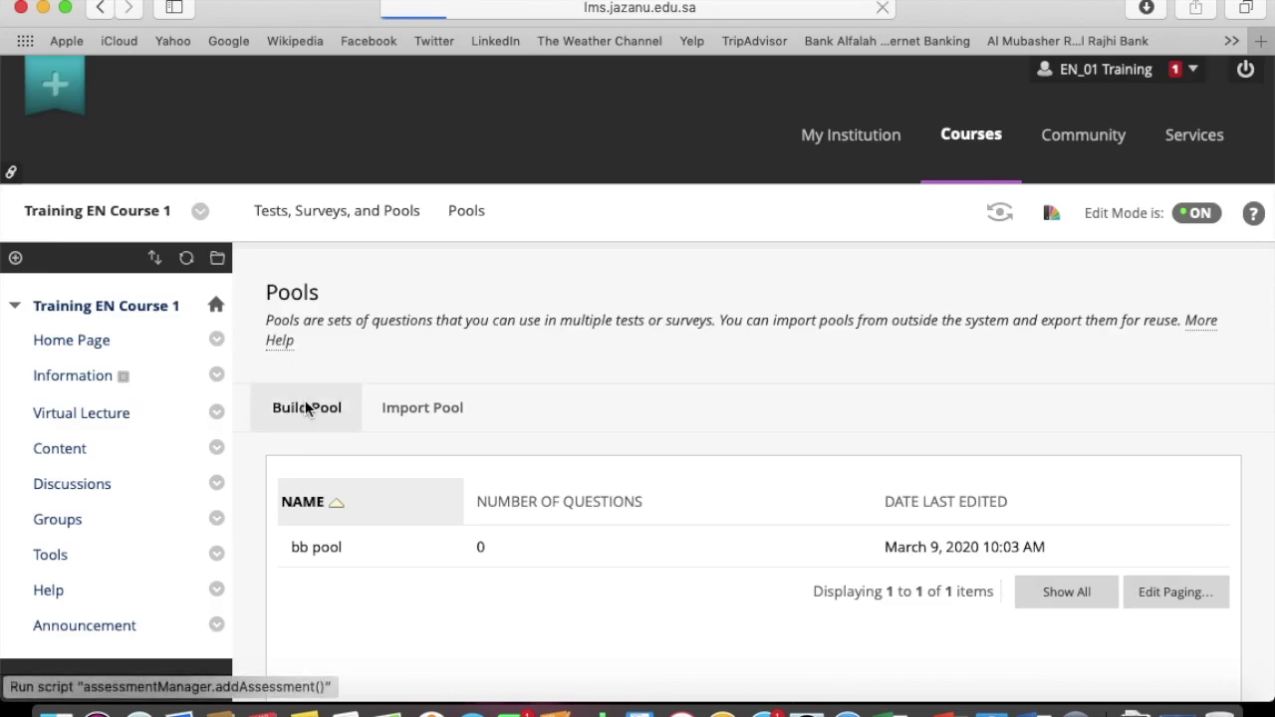
# Name the new pool 'Blackboard Pool', leave the description empty, and submit it
pyautogui.scroll(-3, 608, 459)
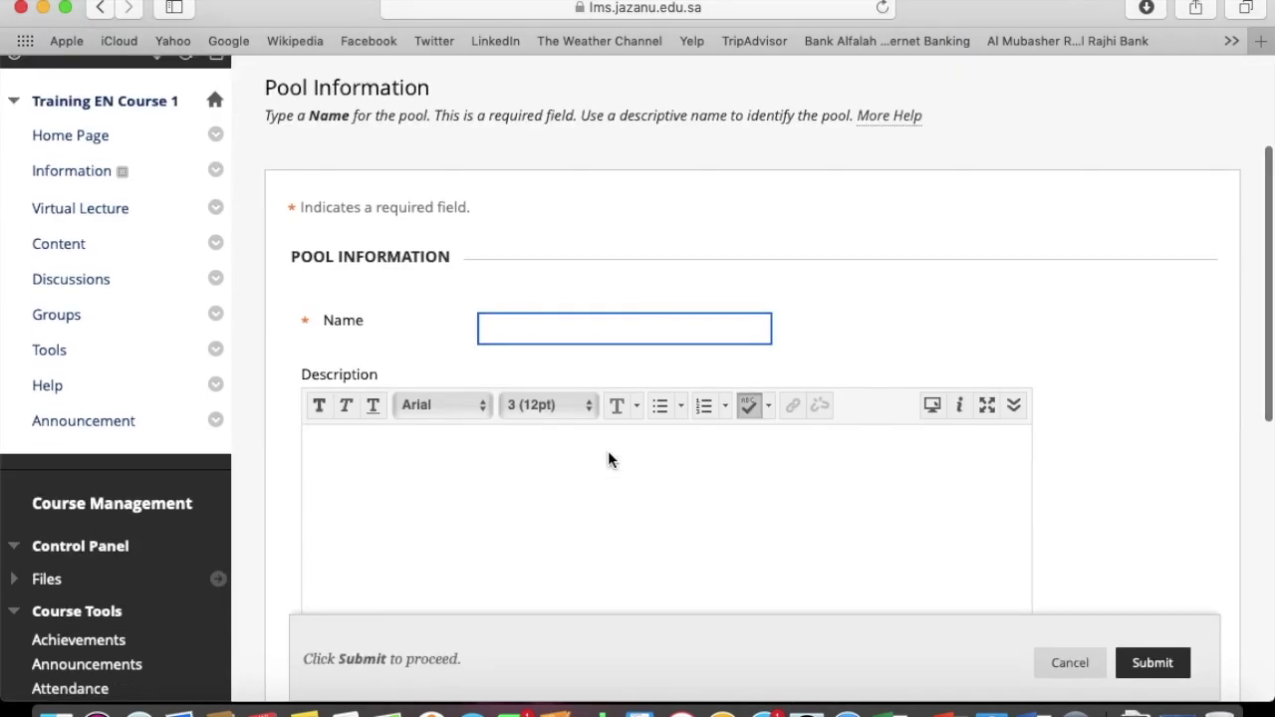
pyautogui.write('B')
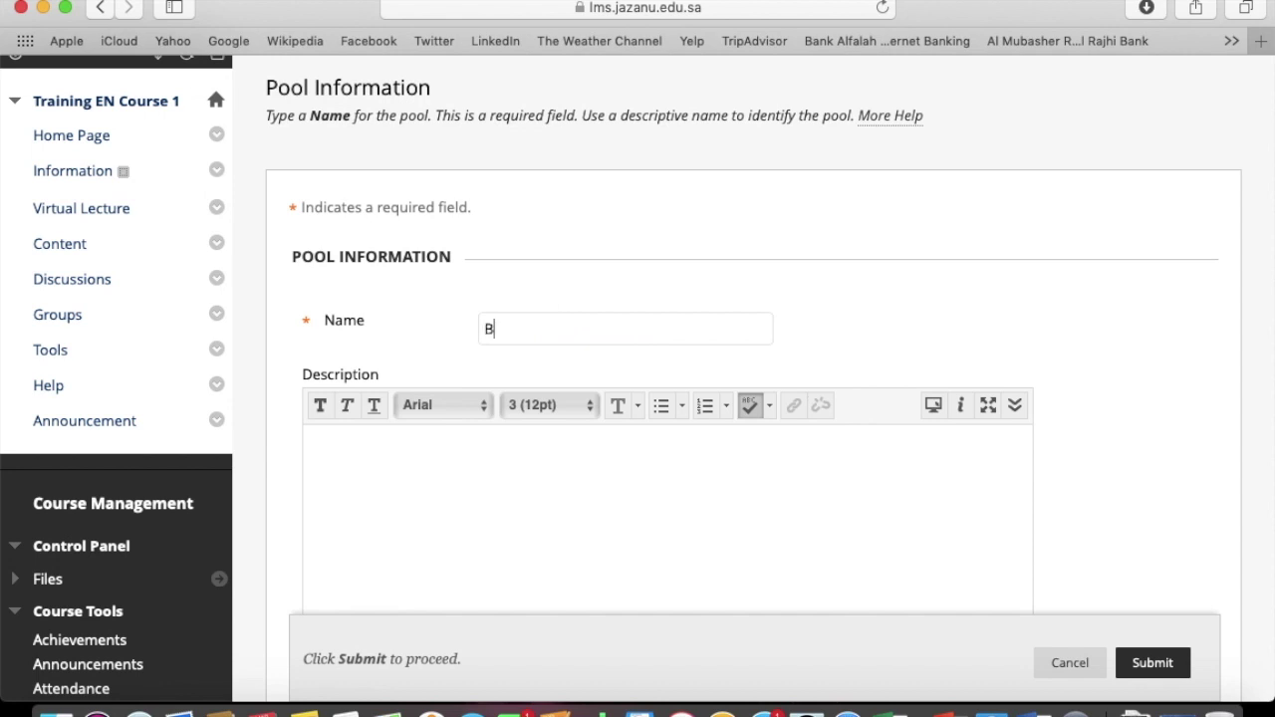
pyautogui.write('lackboard Pool')
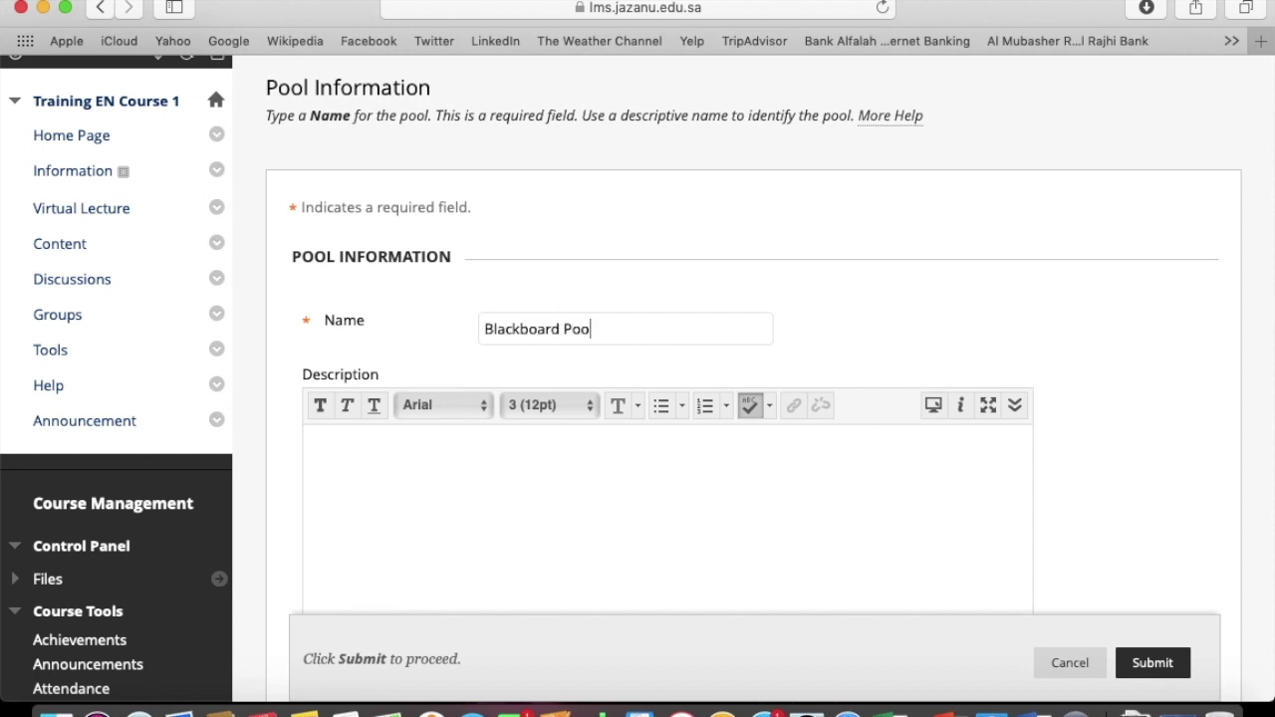
pyautogui.click(695, 459)
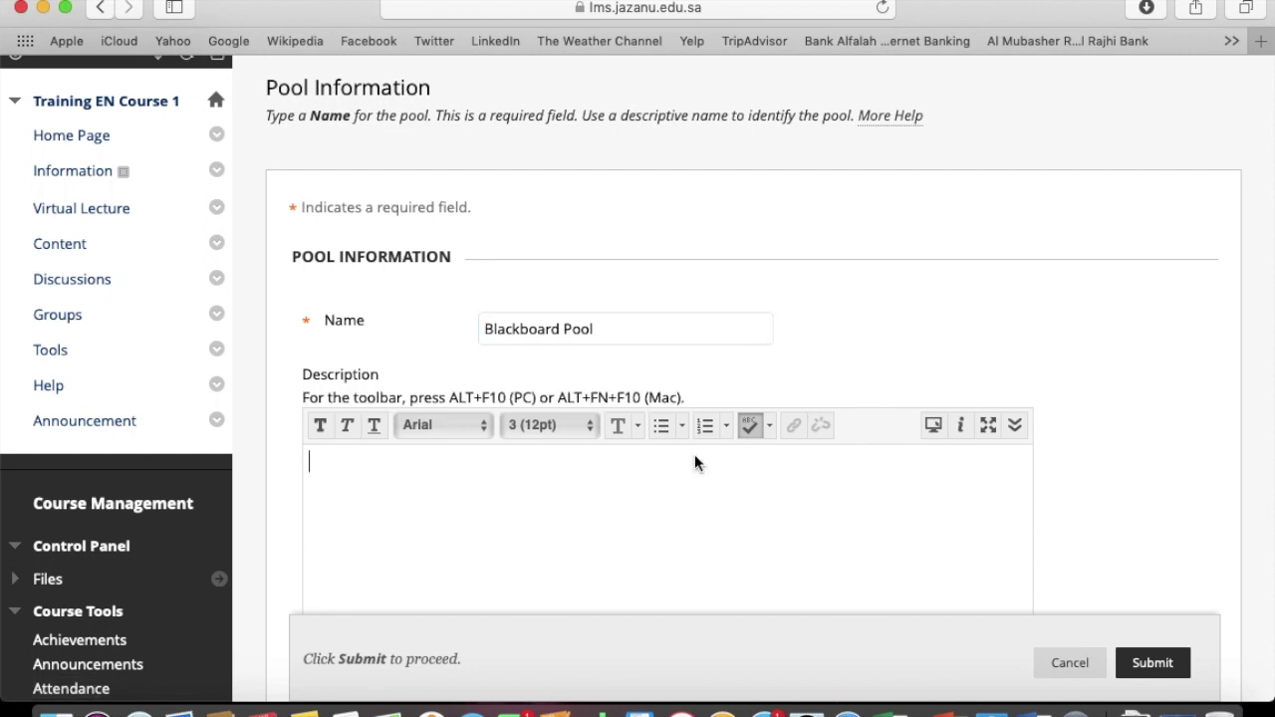
pyautogui.scroll(-5, 826, 365)
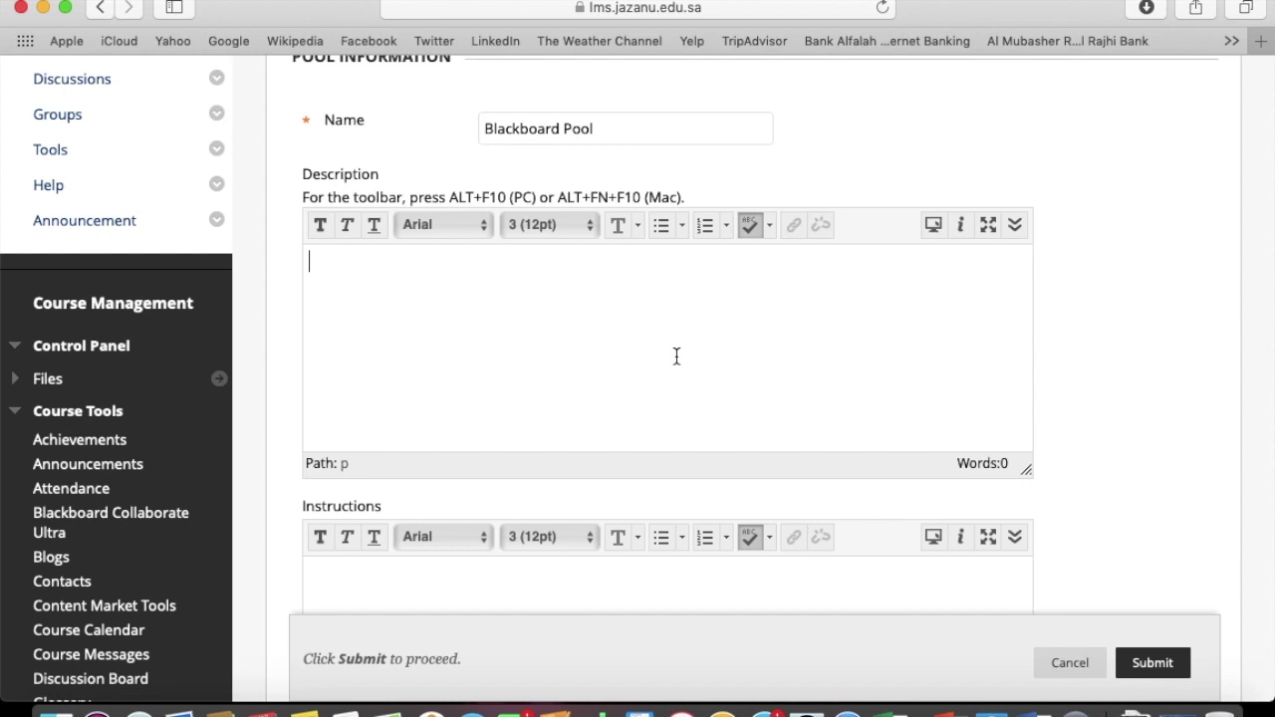
pyautogui.scroll(-6, 1083, 394)
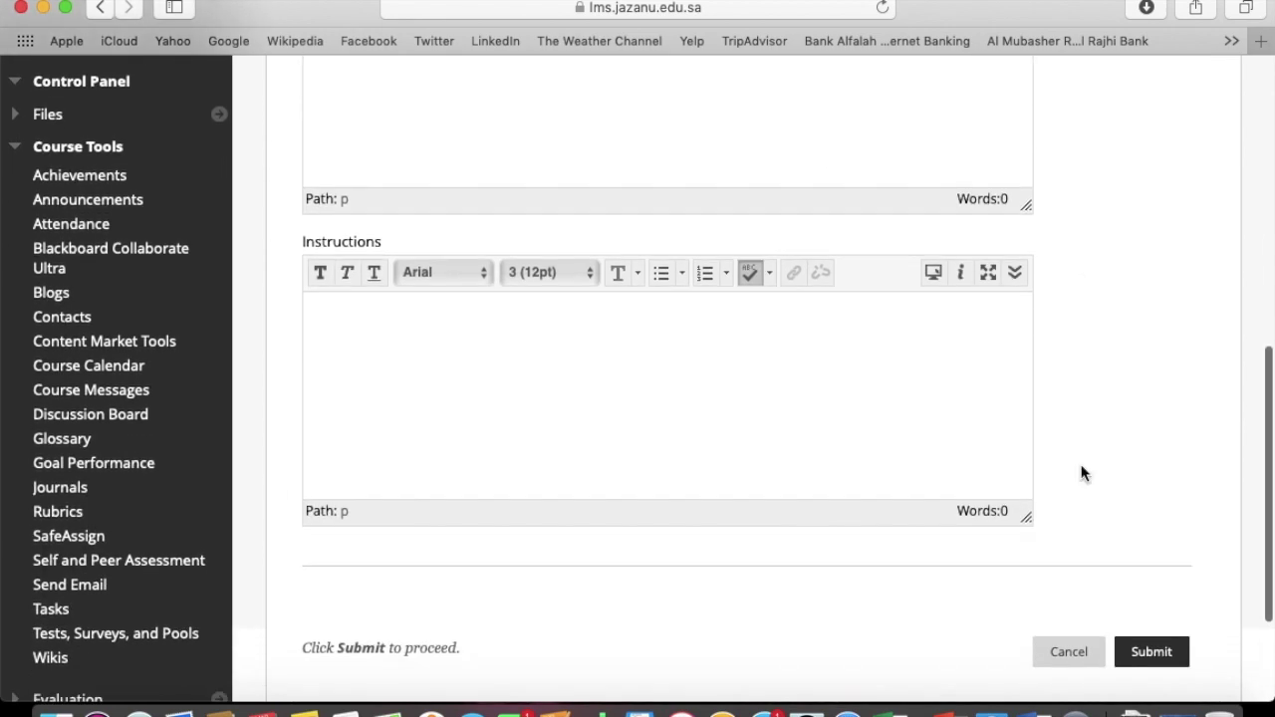
pyautogui.click(1144, 649)
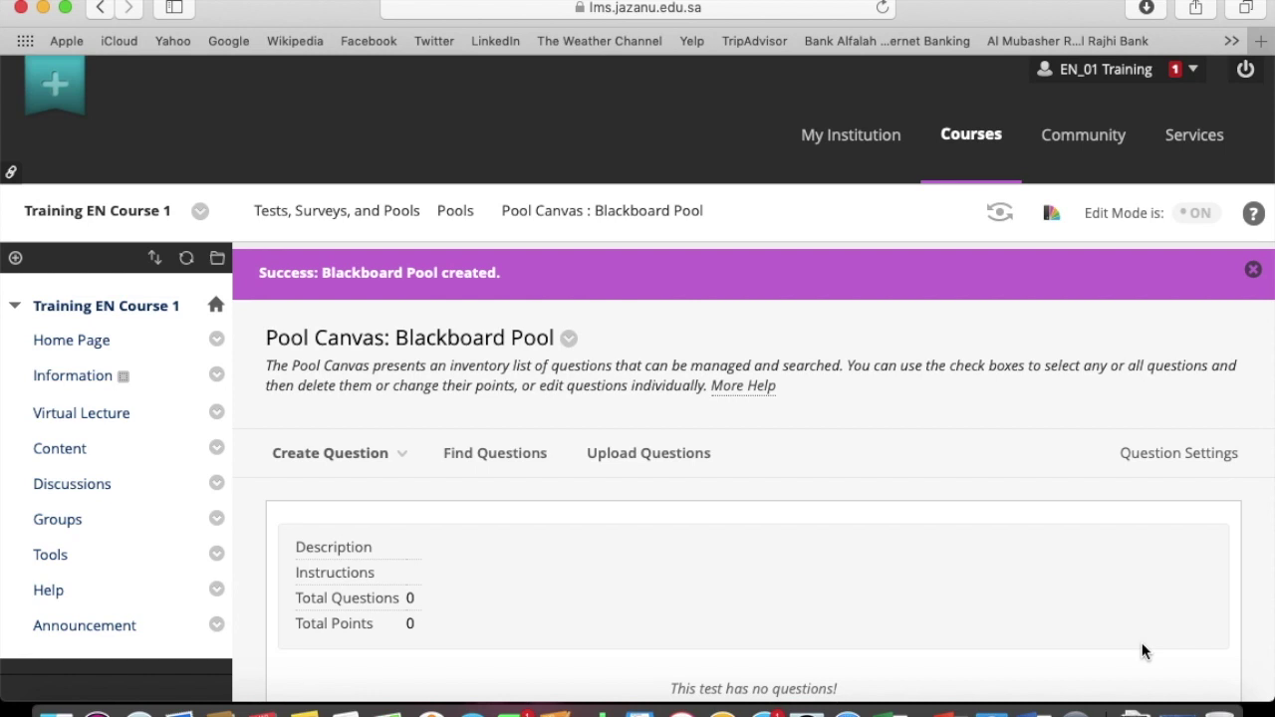
# Create a Fill in the Blank question titled 'Fill in the blank' with text 'Blackboard is best ____ .'
pyautogui.click(349, 460)
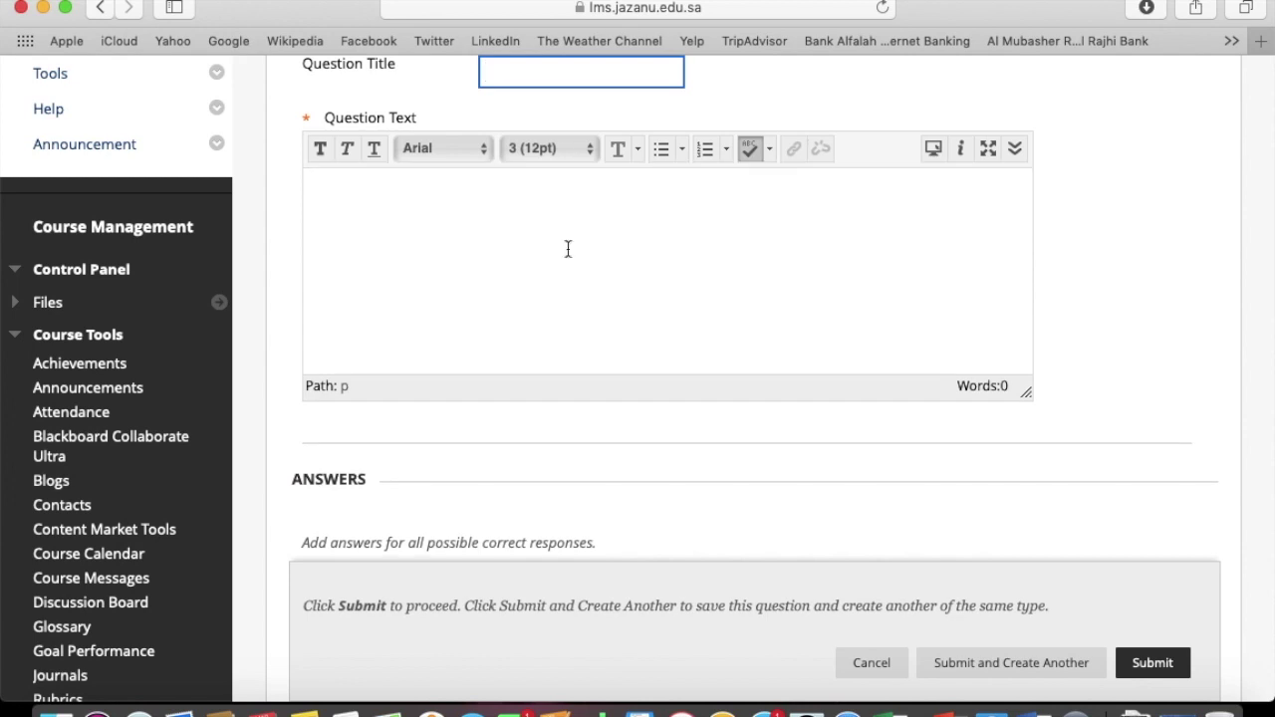
pyautogui.scroll(3, 555, 89)
pyautogui.click(532, 217)
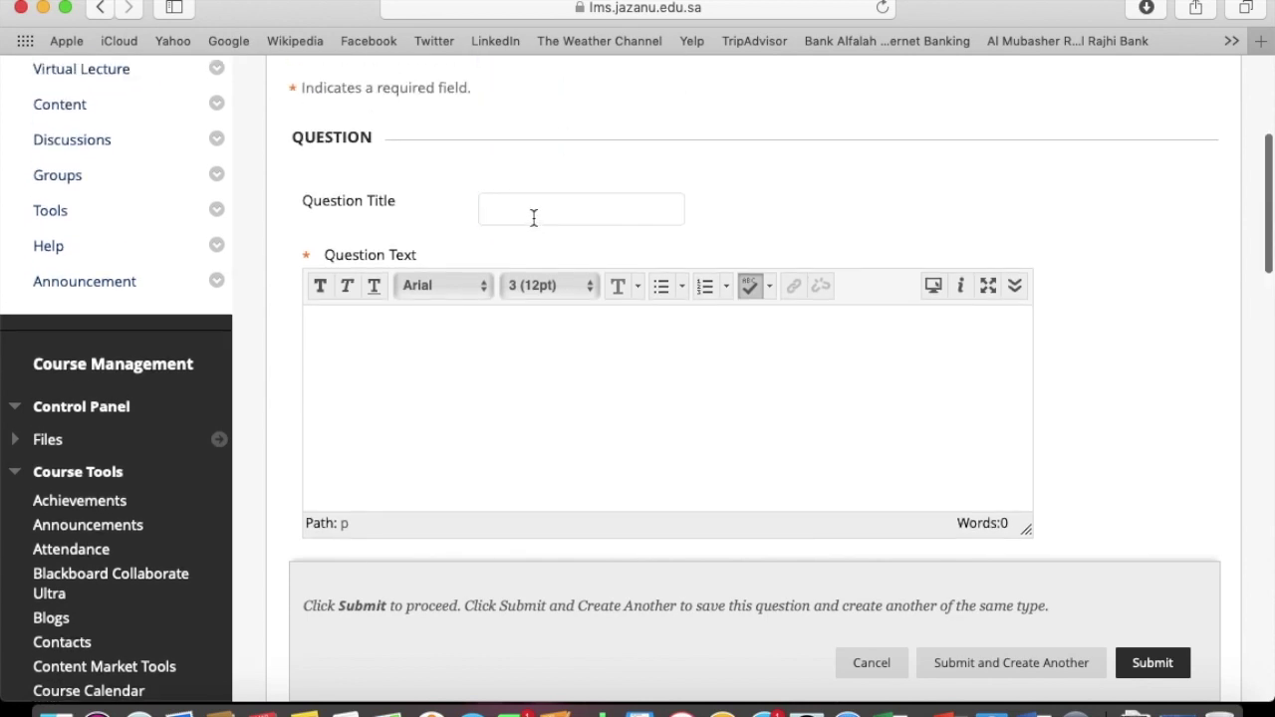
pyautogui.write('Fill ')
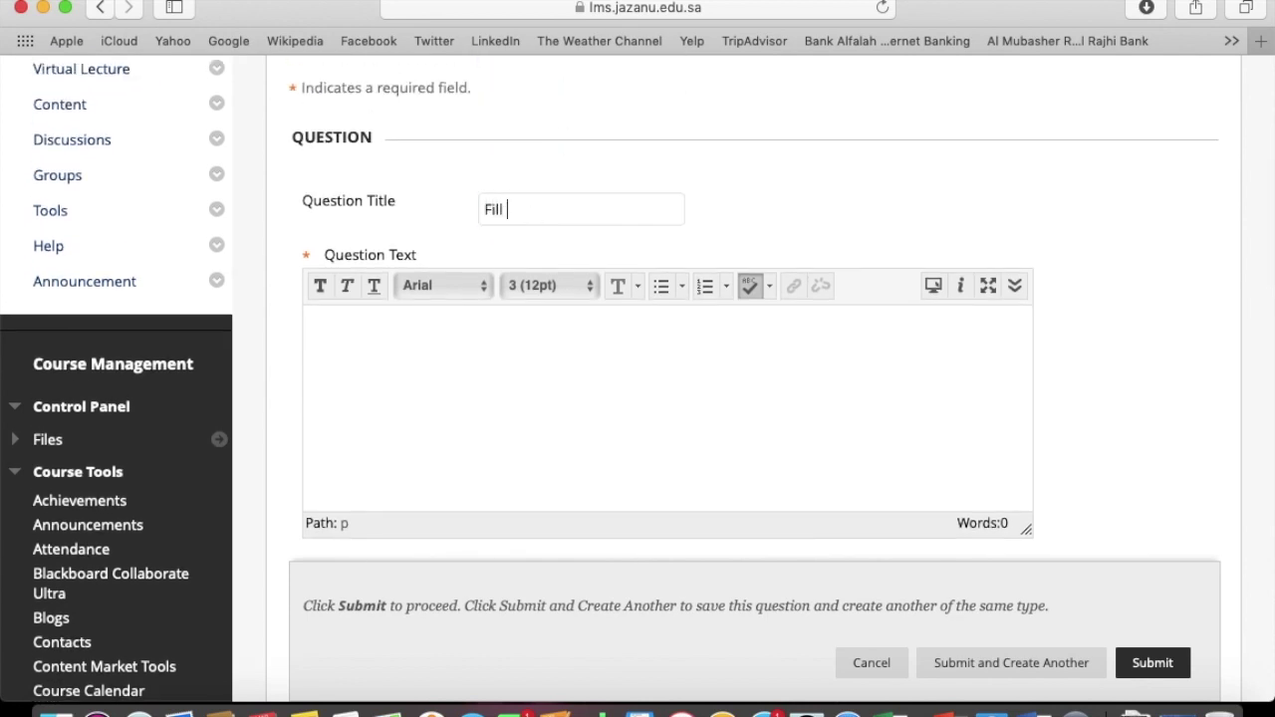
pyautogui.write('in the blank.')
pyautogui.click(628, 434)
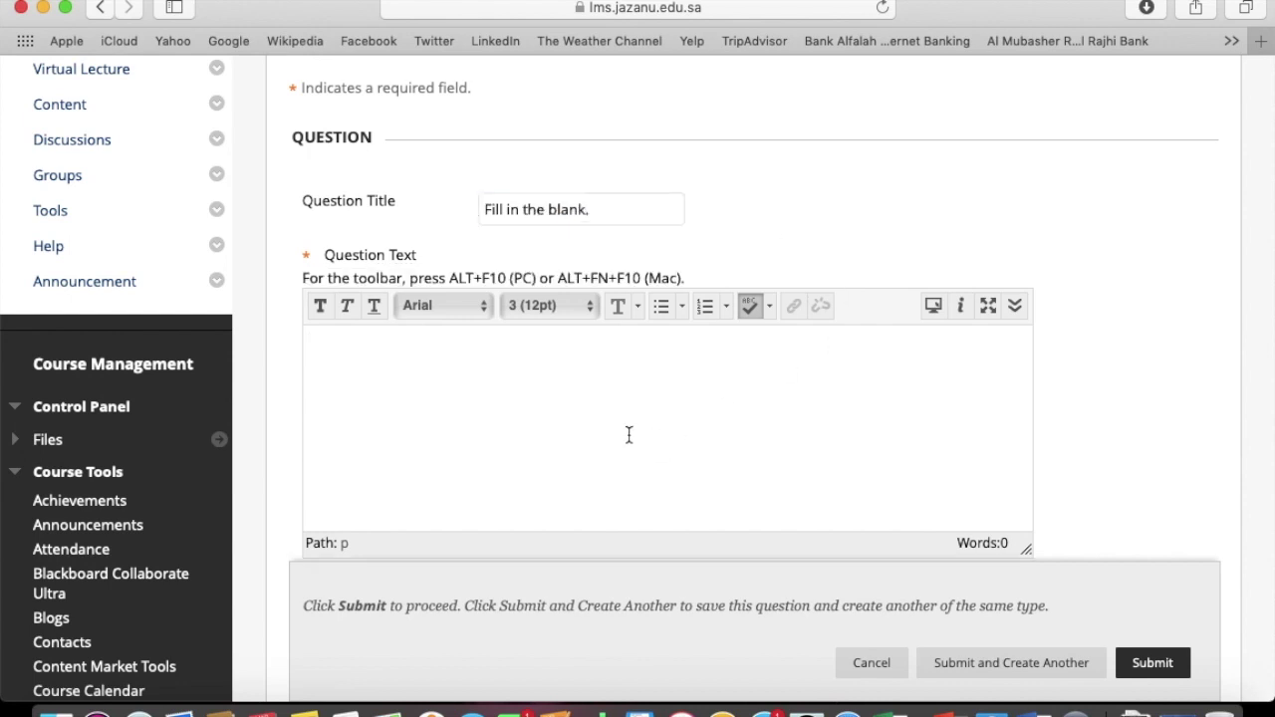
pyautogui.write('Blackboard is best')
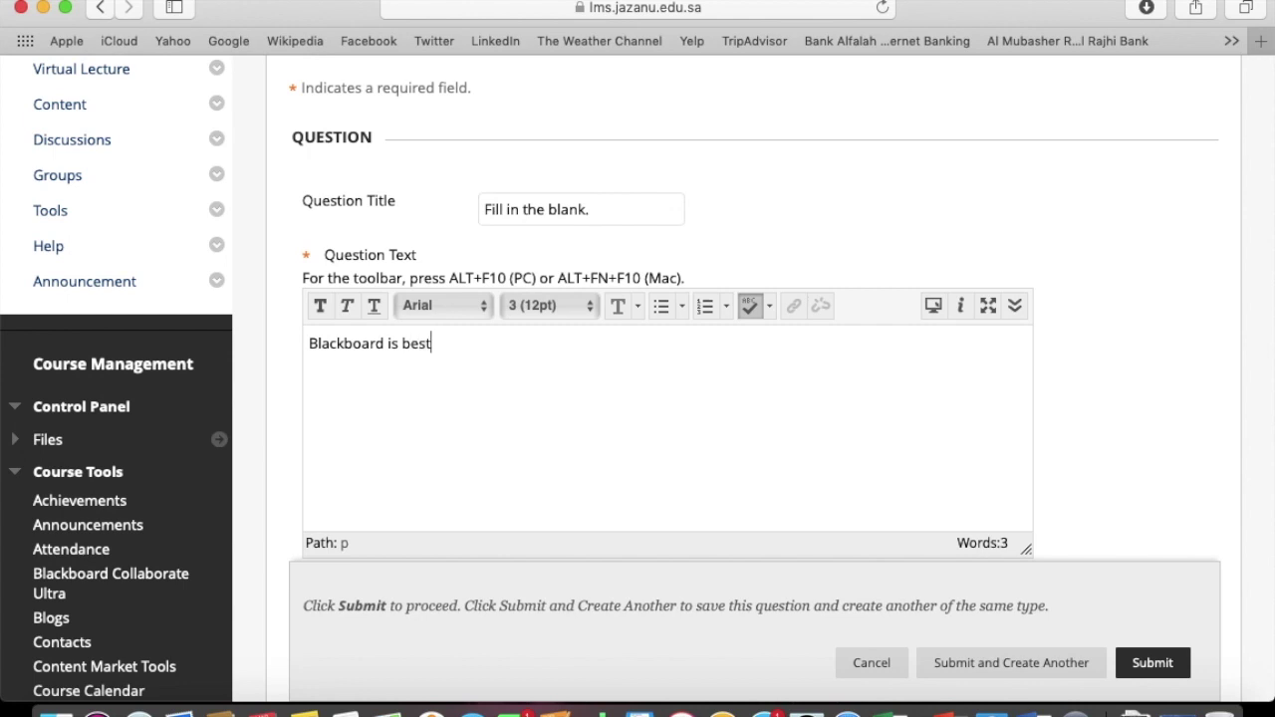
pyautogui.write(' ___________________ .')
pyautogui.scroll(-10, 1110, 461)
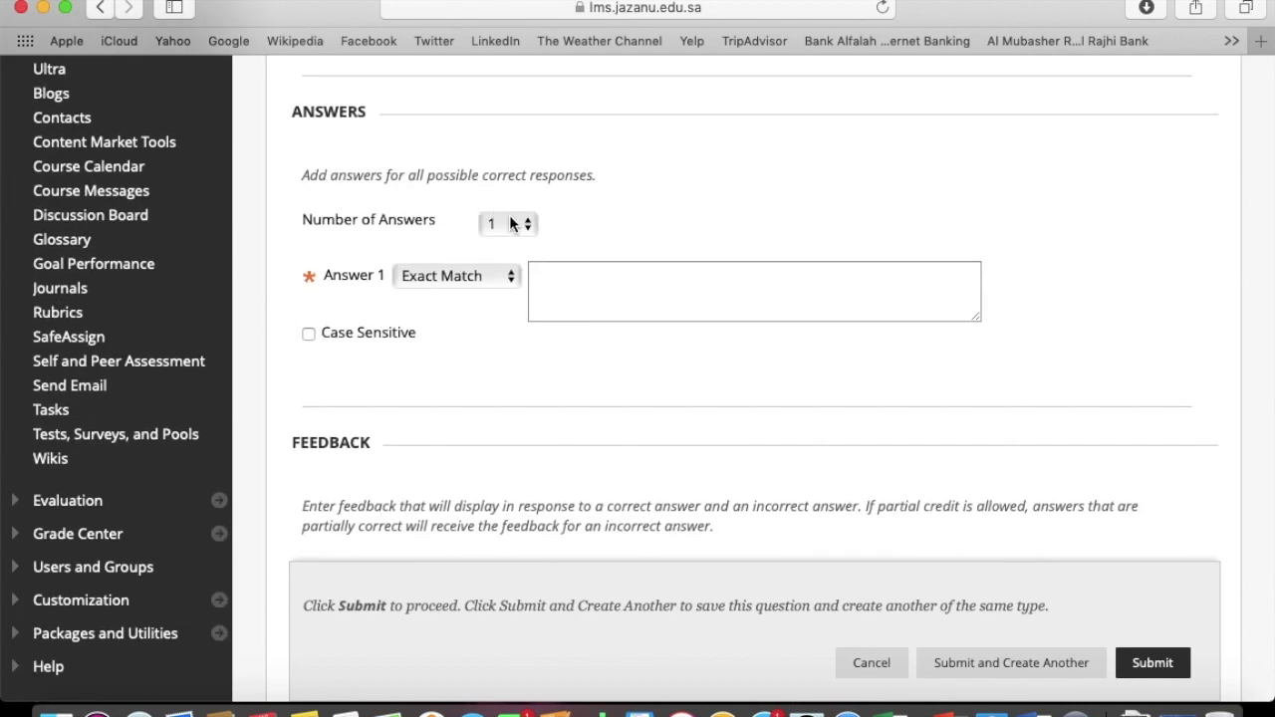
# Set one correct answer 'LMS' with Exact Match, marked case sensitive
pyautogui.click(514, 224)
pyautogui.click(515, 226)
pyautogui.click(498, 277)
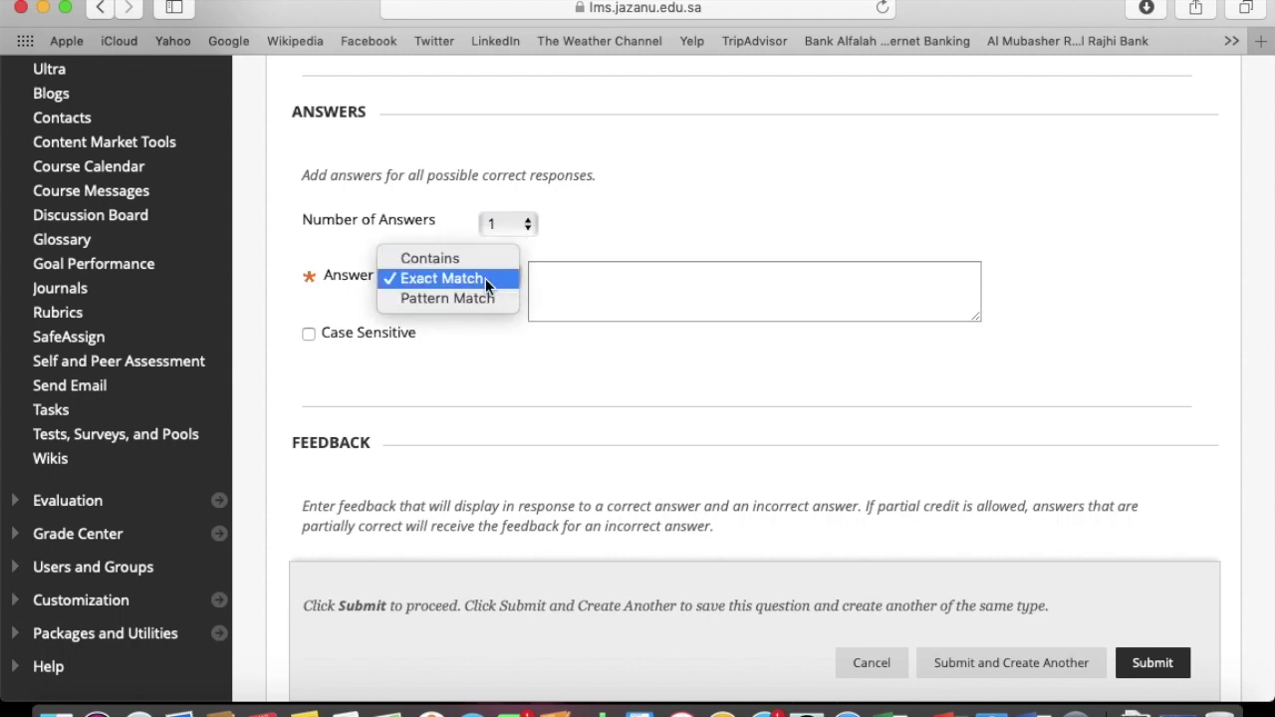
pyautogui.click(486, 278)
pyautogui.click(559, 291)
pyautogui.write('LMS')
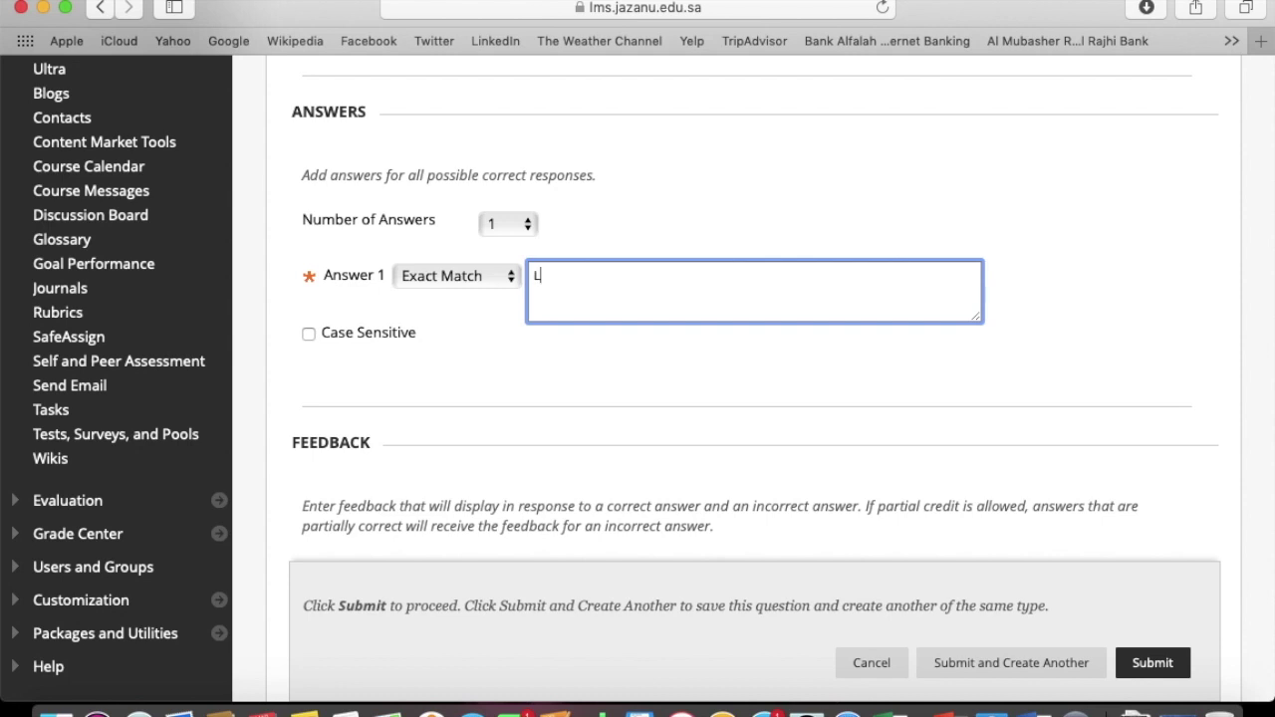
pyautogui.click(308, 336)
# Add feedback 'Good!' for correct and 'Sorry' for incorrect responses, then submit the question
pyautogui.scroll(-10, 486, 368)
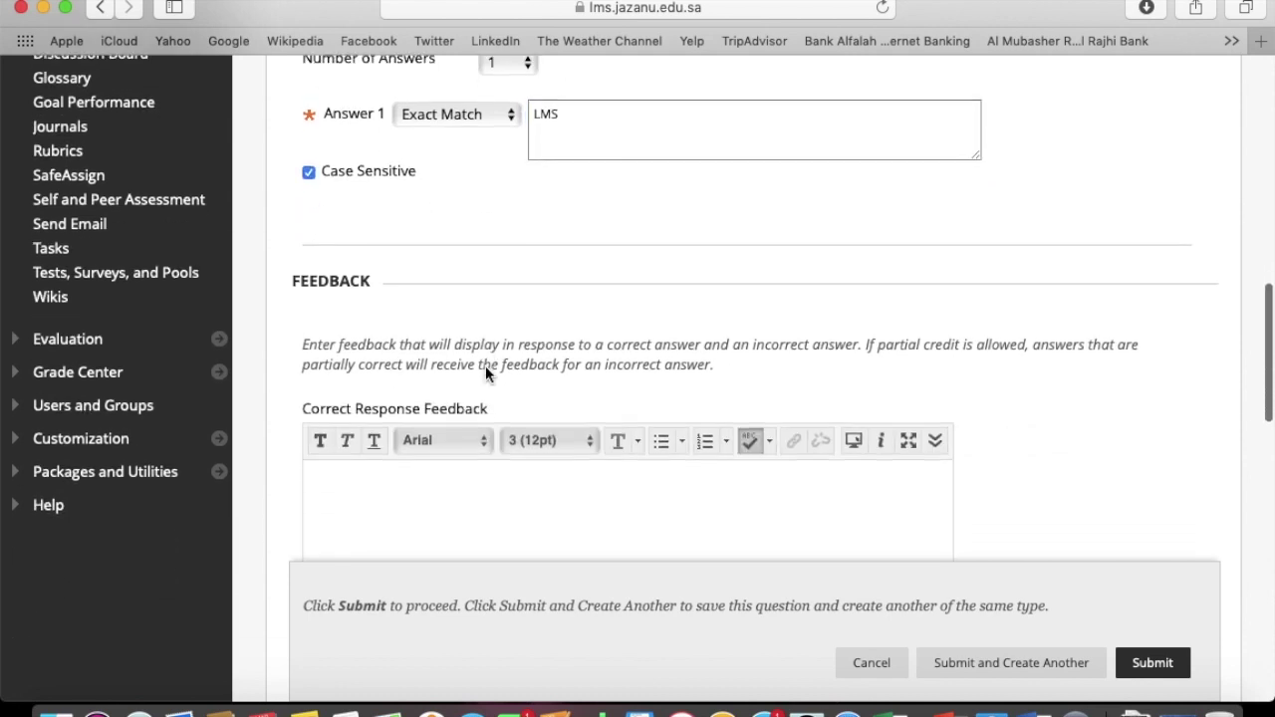
pyautogui.scroll(2, 485, 373)
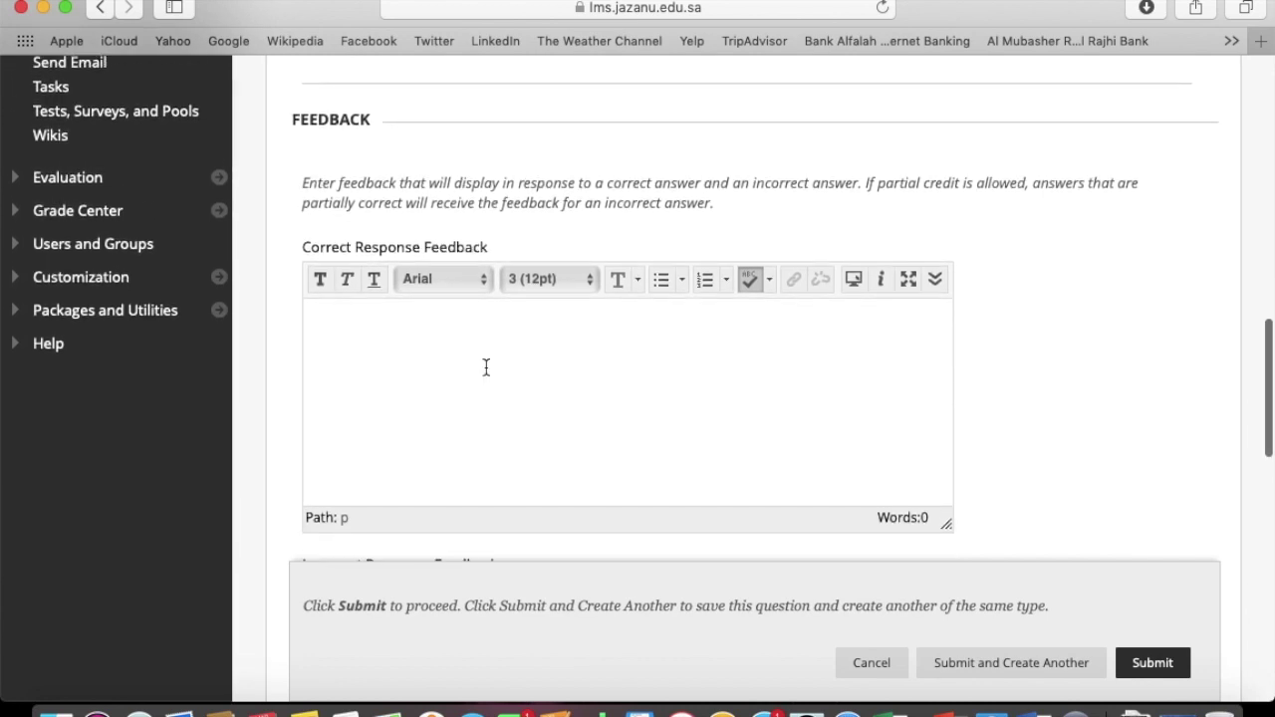
pyautogui.click(486, 367)
pyautogui.write('Good')
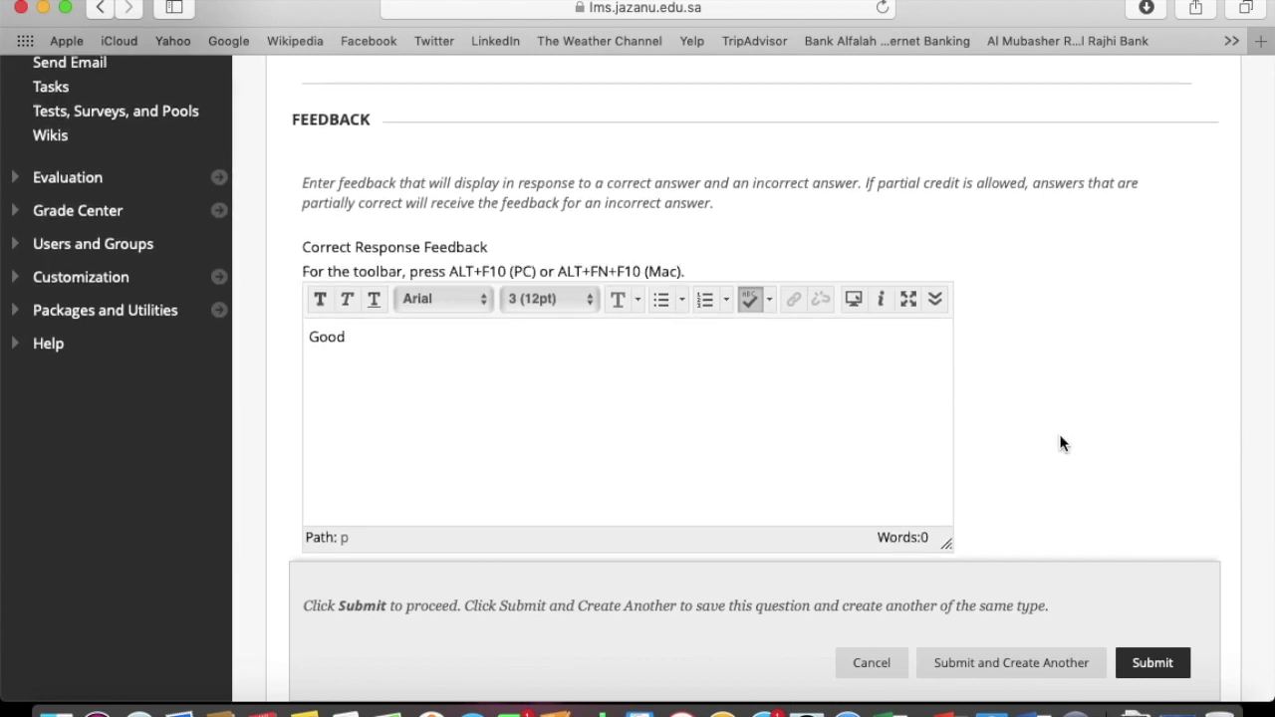
pyautogui.write('!')
pyautogui.scroll(-5, 993, 382)
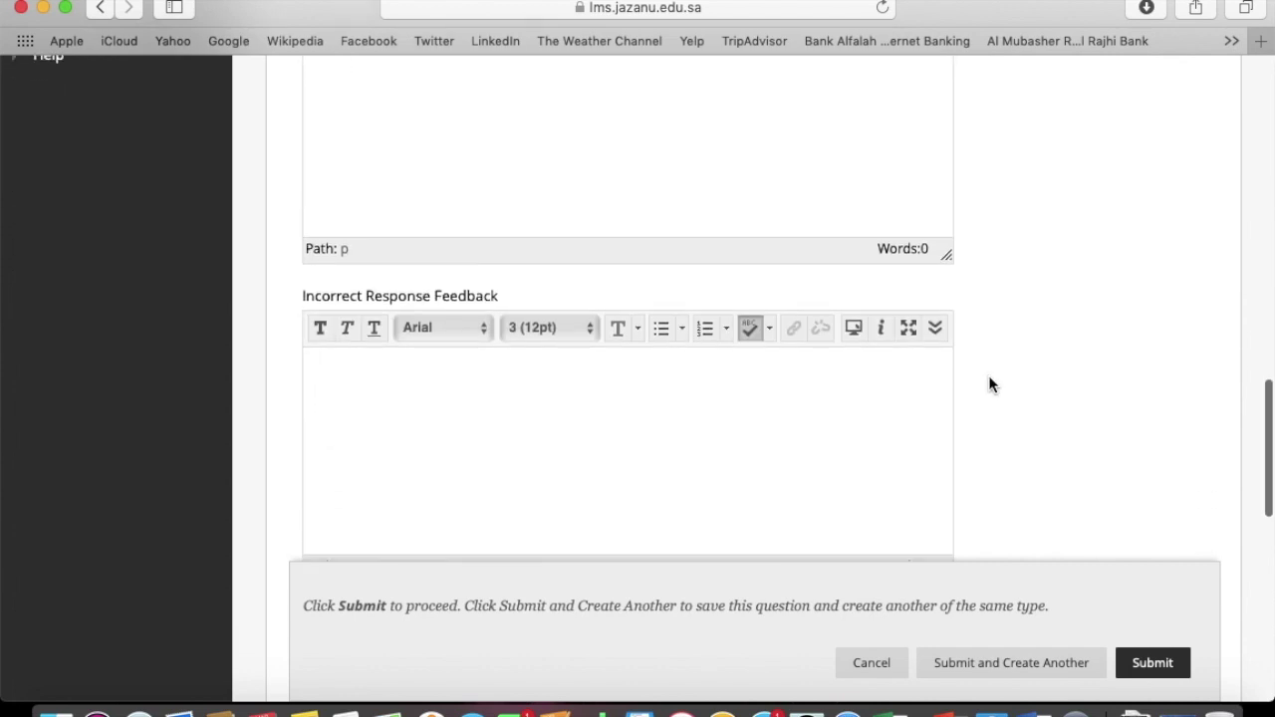
pyautogui.click(723, 426)
pyautogui.write('Sorry!')
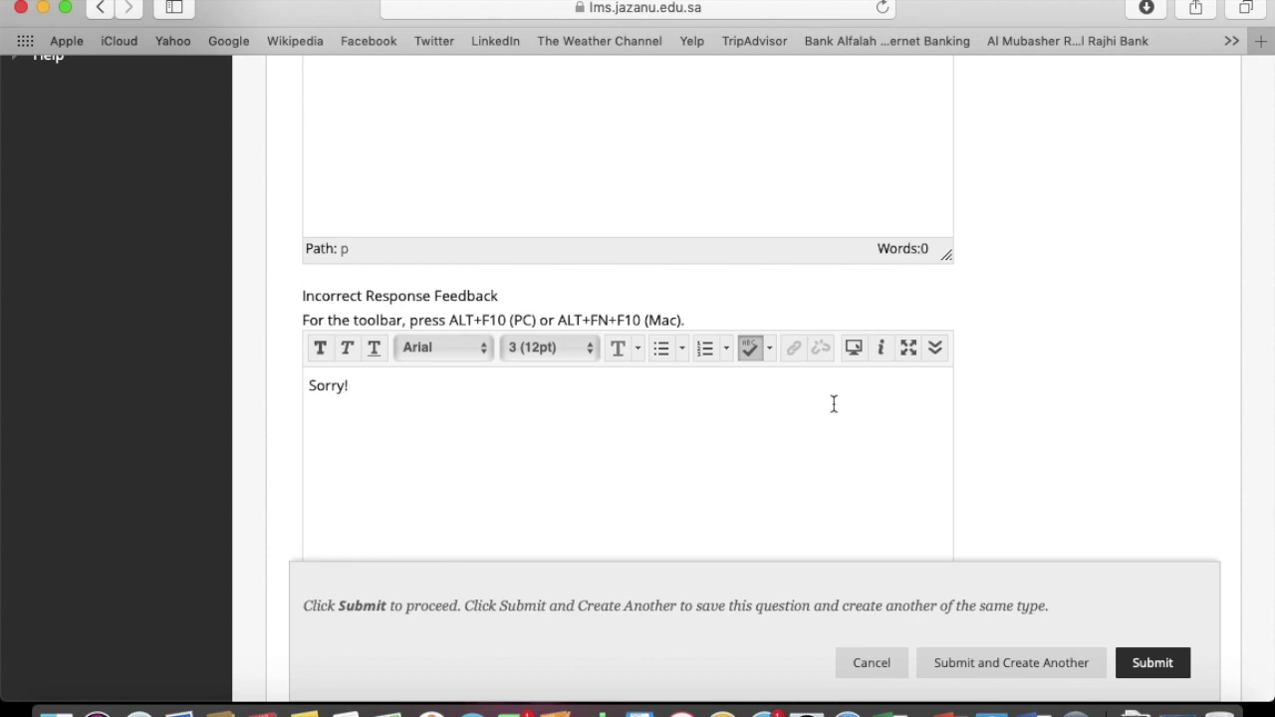
pyautogui.scroll(-10, 984, 413)
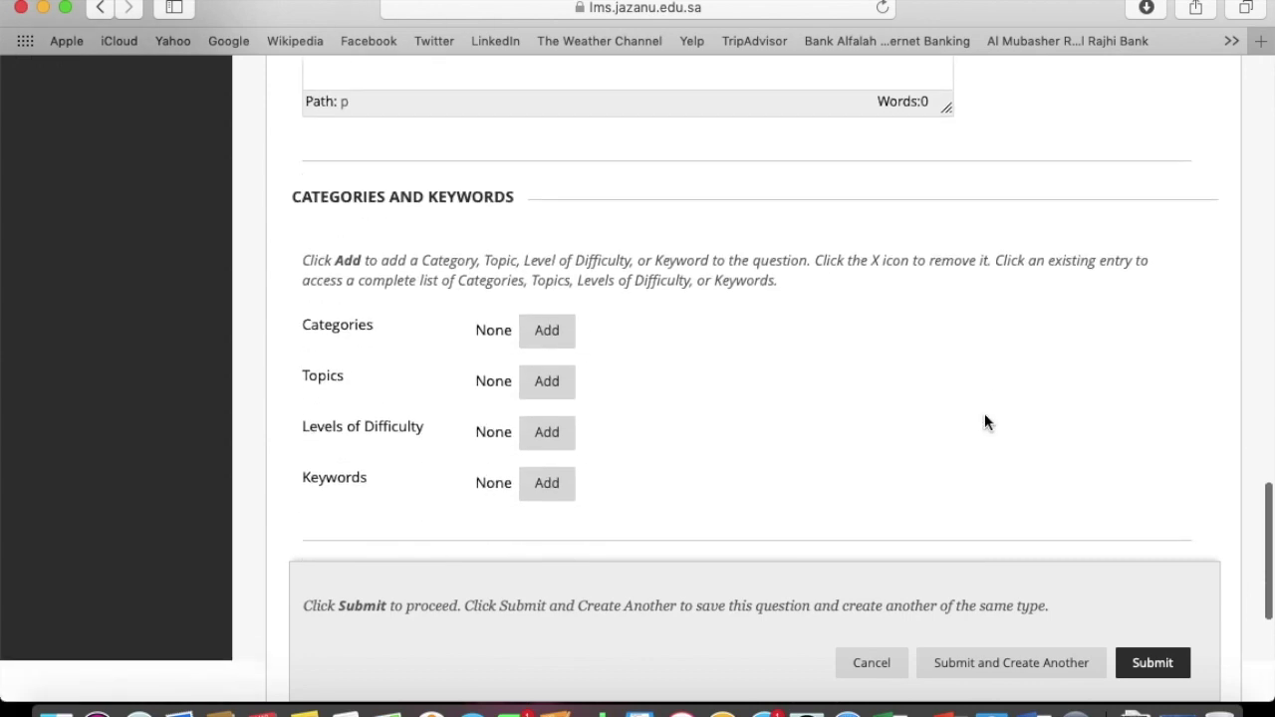
pyautogui.scroll(-3, 985, 415)
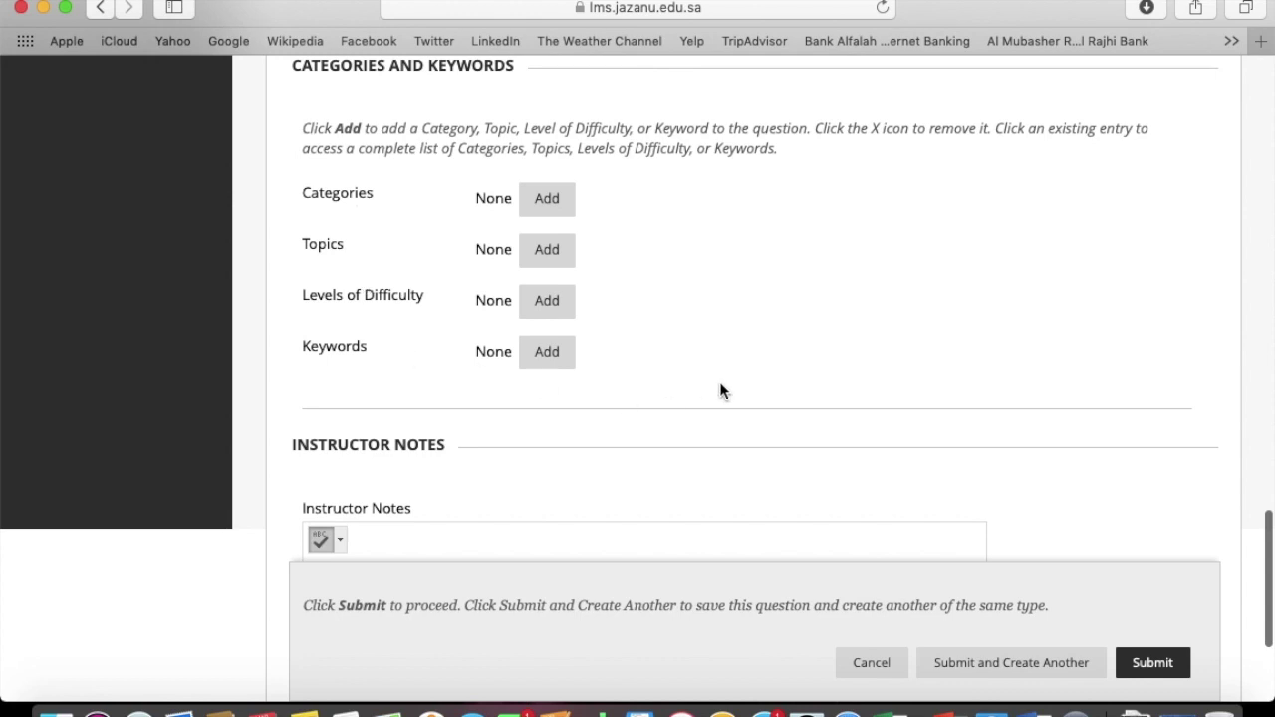
pyautogui.scroll(-5, 720, 382)
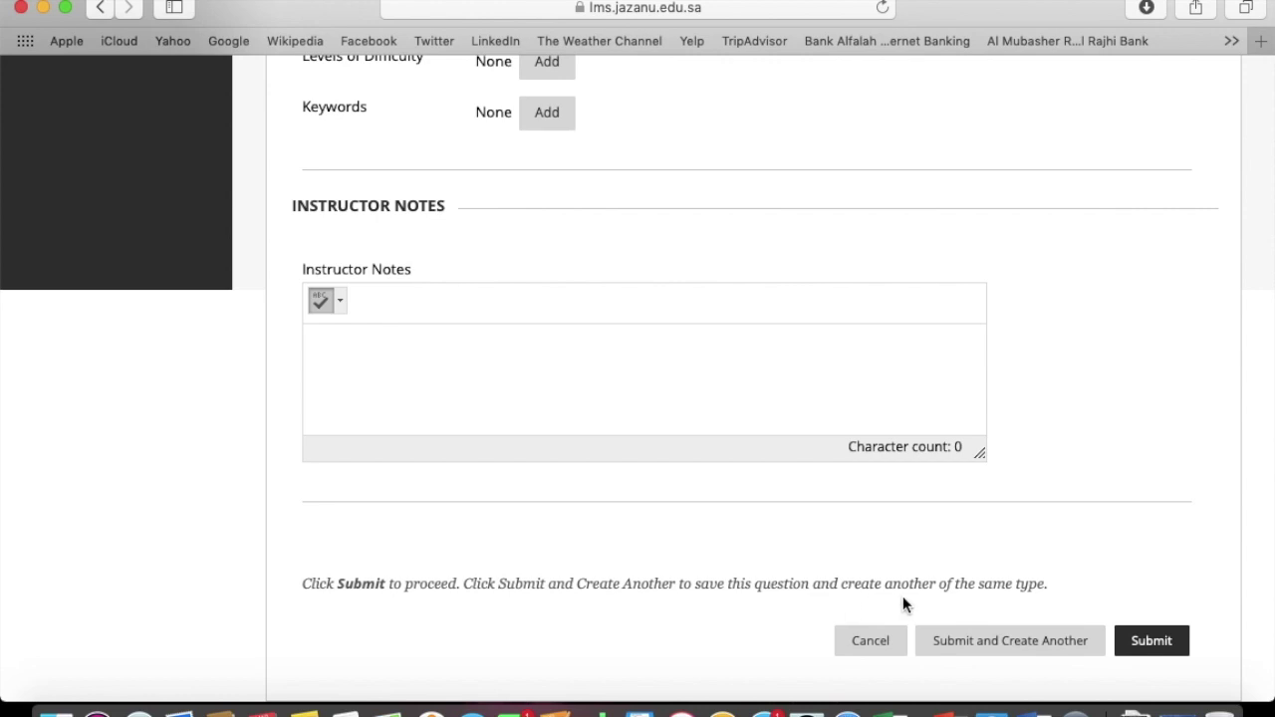
pyautogui.click(1148, 639)
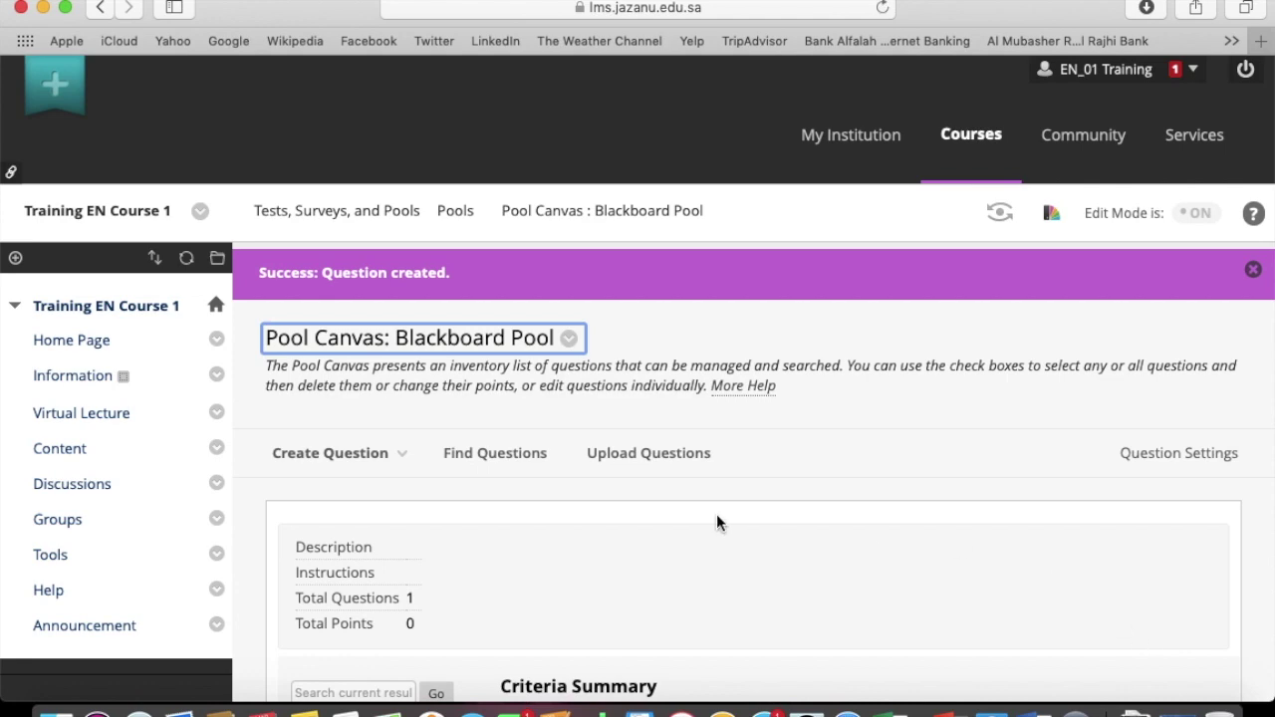
# Start a new Multiple Choice question from Create Question
pyautogui.scroll(-8, 716, 514)
pyautogui.scroll(-1, 716, 514)
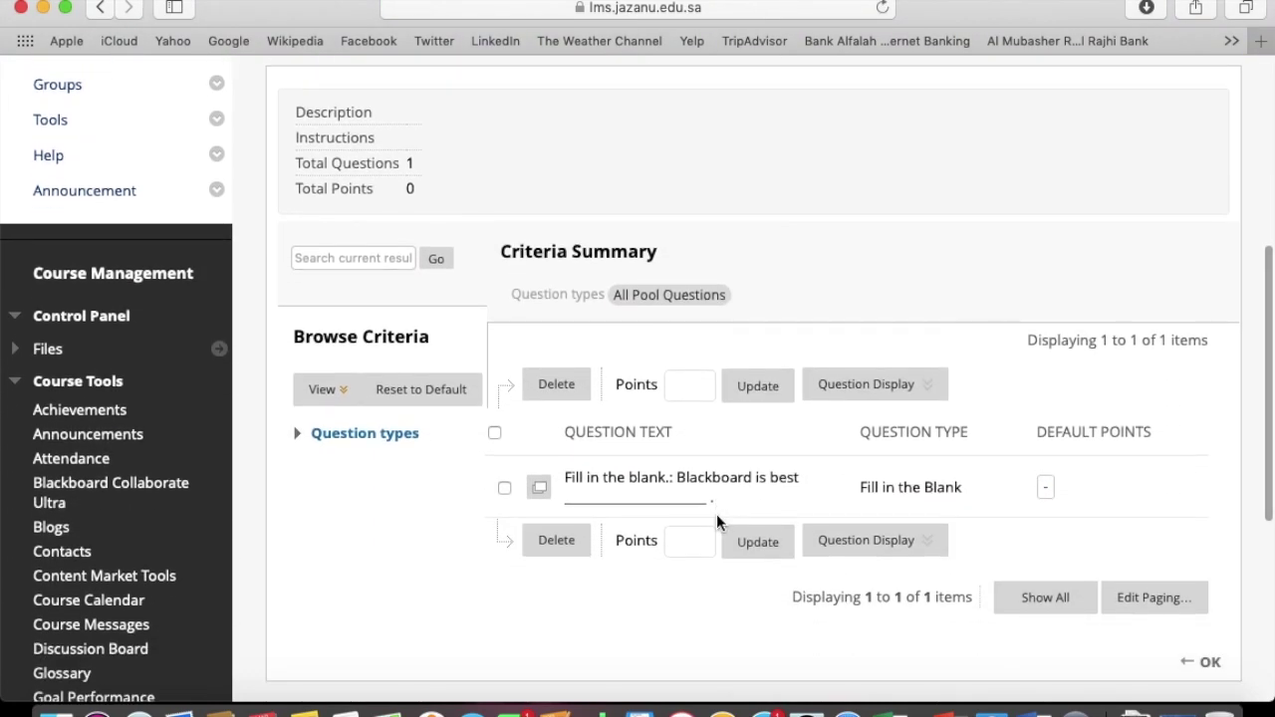
pyautogui.scroll(2, 417, 122)
pyautogui.click(418, 128)
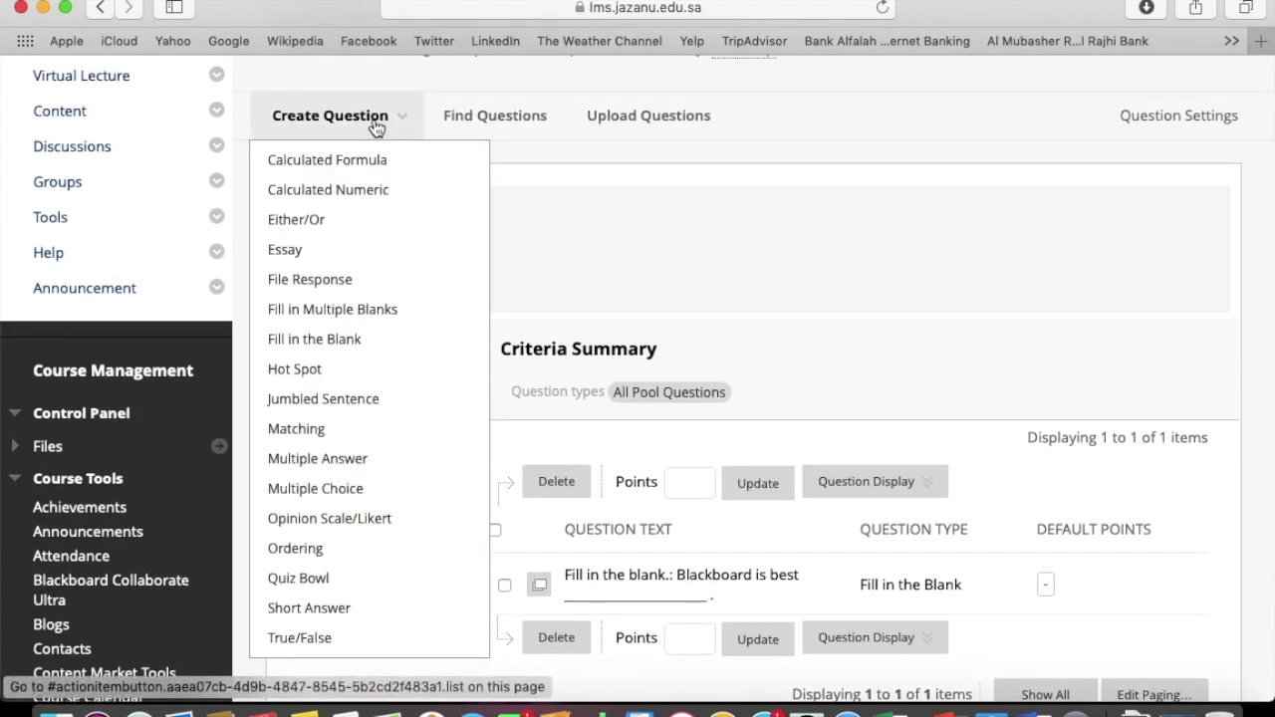
pyautogui.click(340, 488)
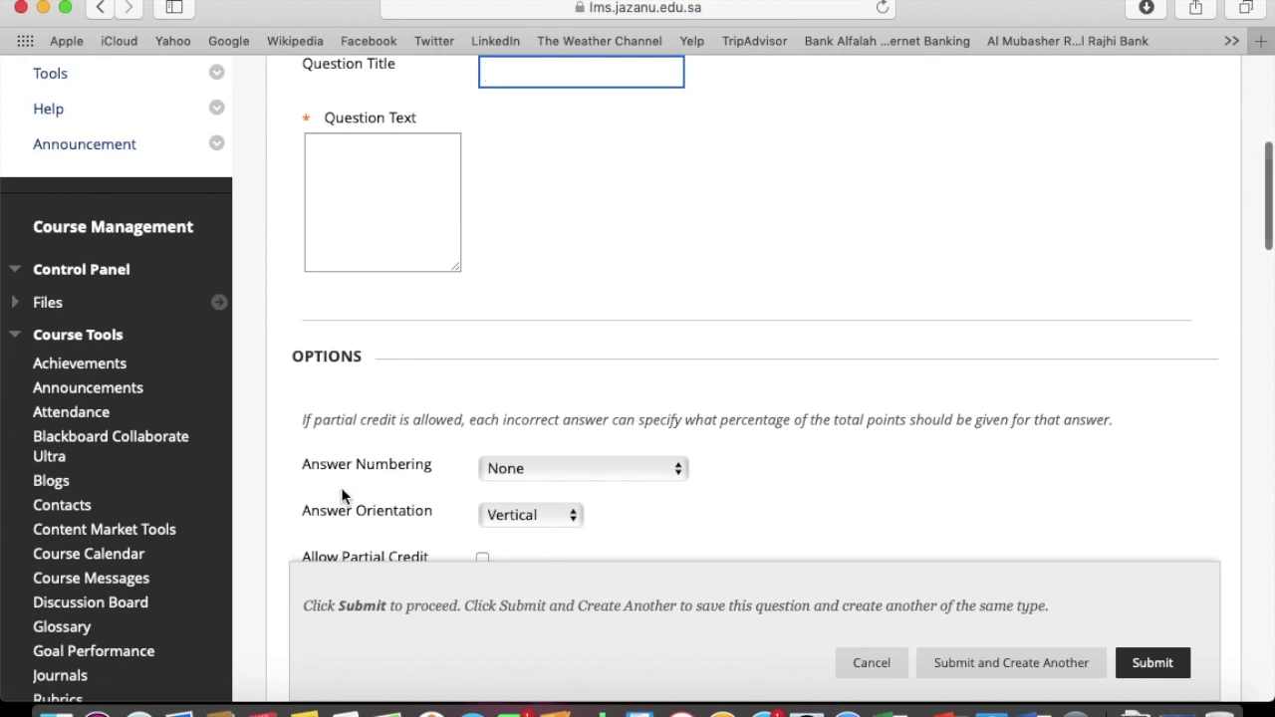
# Title the question 'Multiple Choices' and bring up the Word document of questions
pyautogui.scroll(3, 734, 228)
pyautogui.click(577, 231)
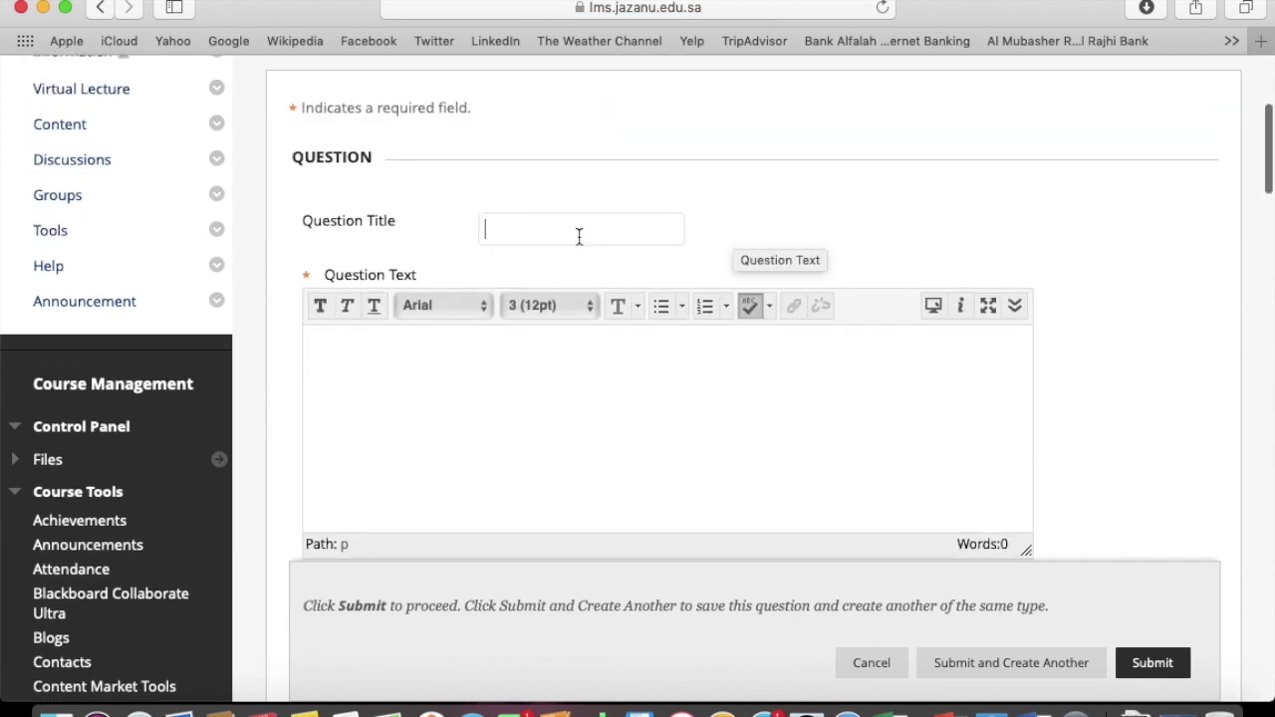
pyautogui.write('multiple Choices')
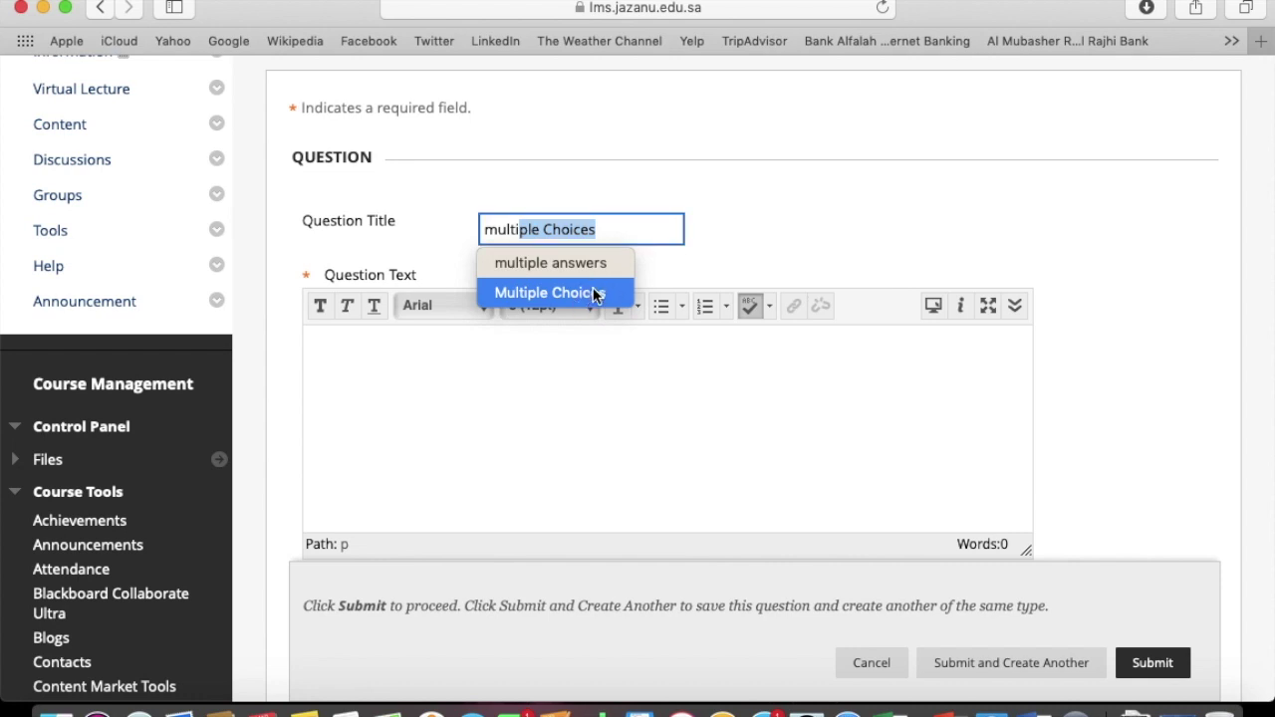
pyautogui.click(605, 231)
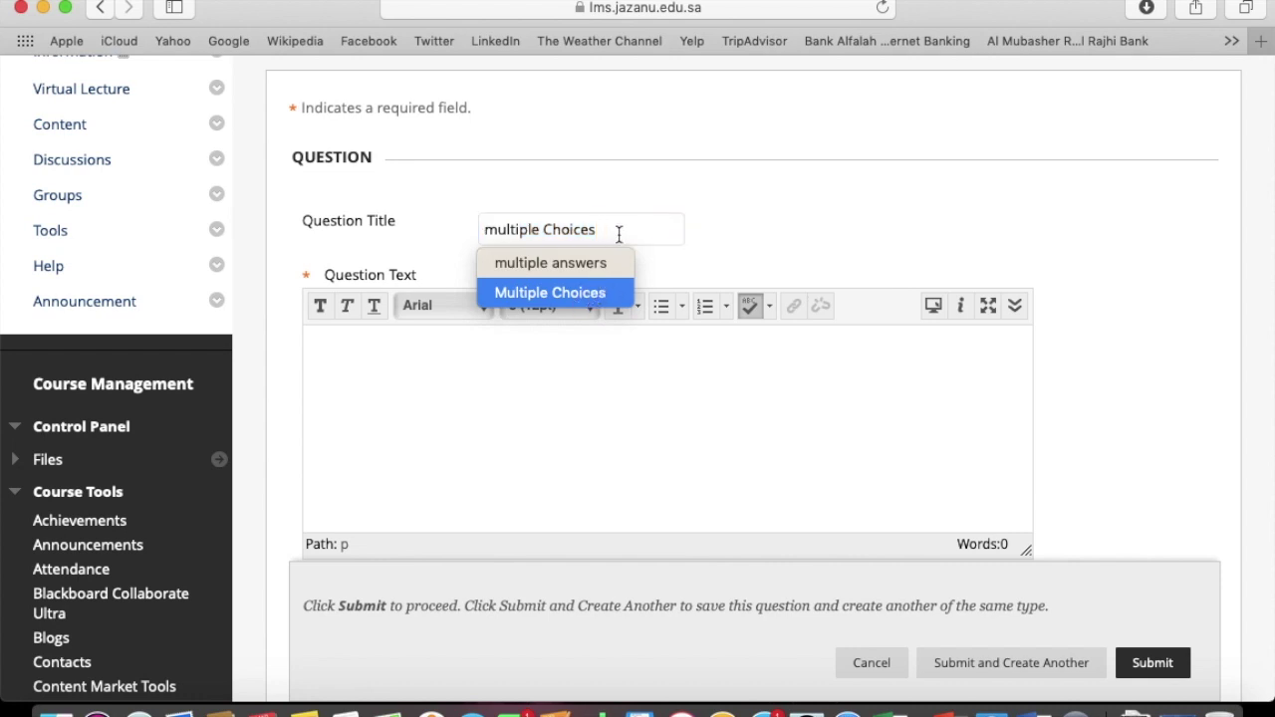
pyautogui.click(499, 229)
pyautogui.press('BackSpace')
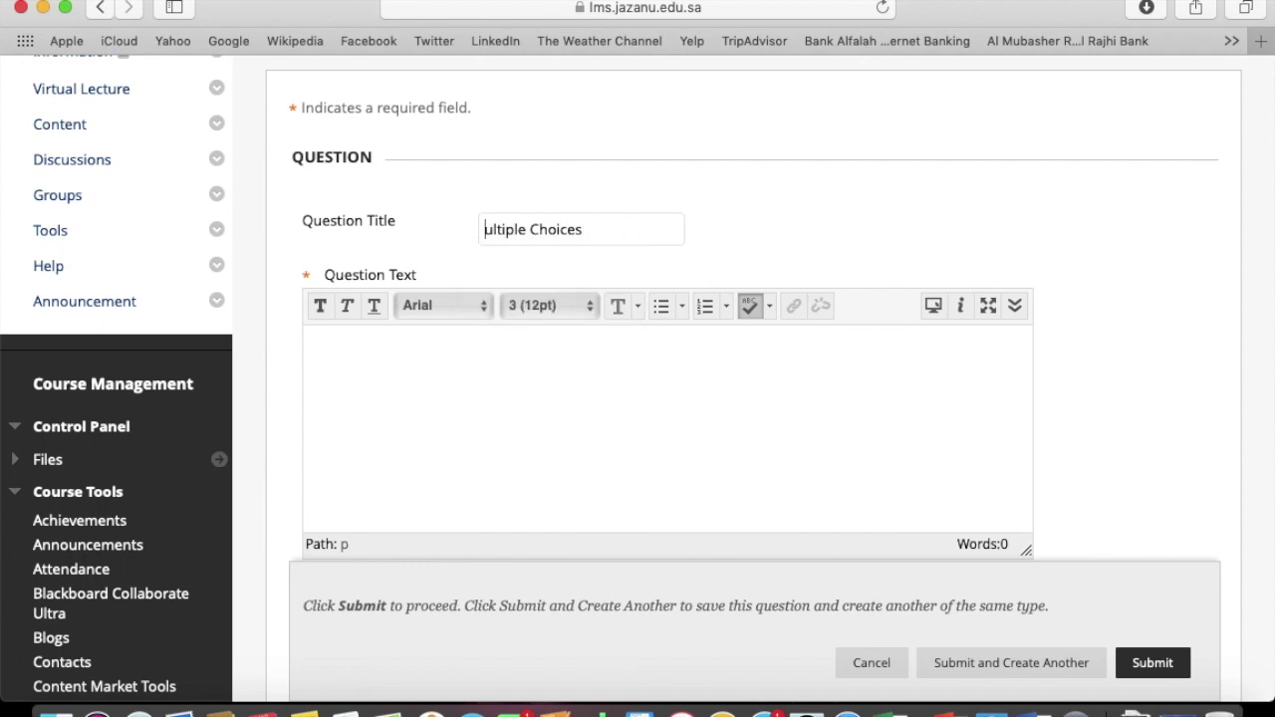
pyautogui.write('M')
pyautogui.click(517, 401)
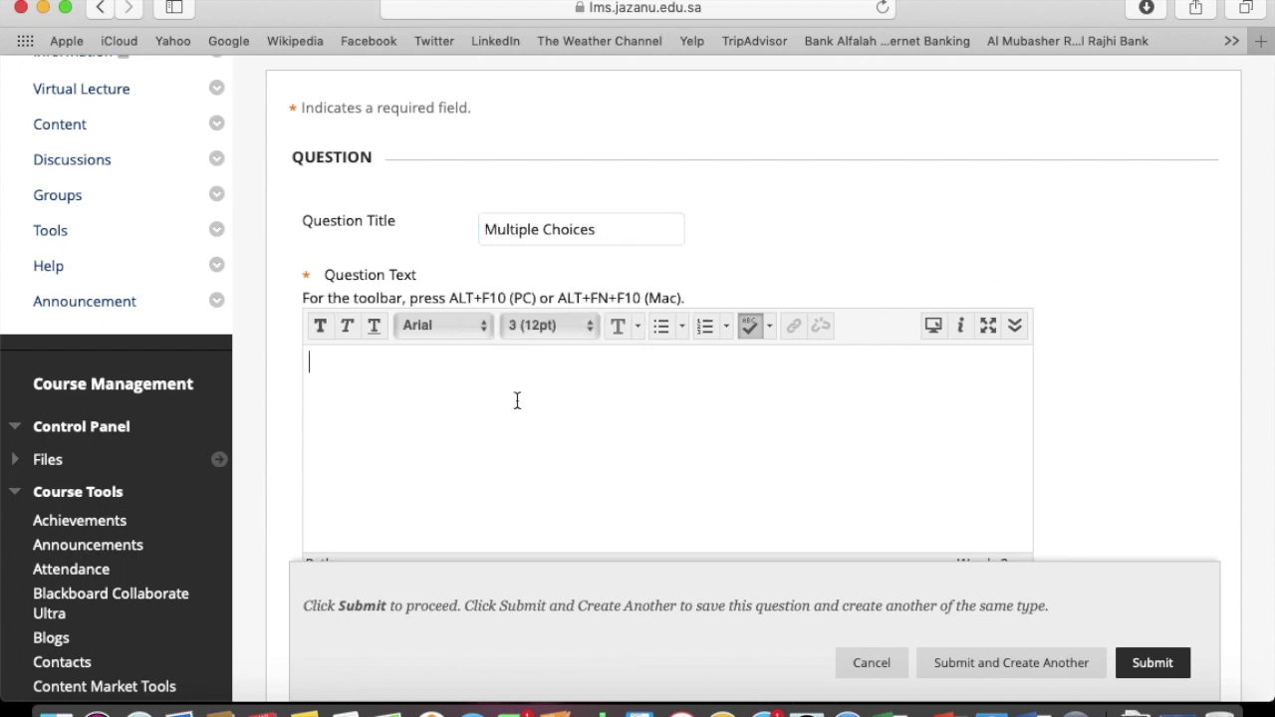
pyautogui.click(1033, 707)
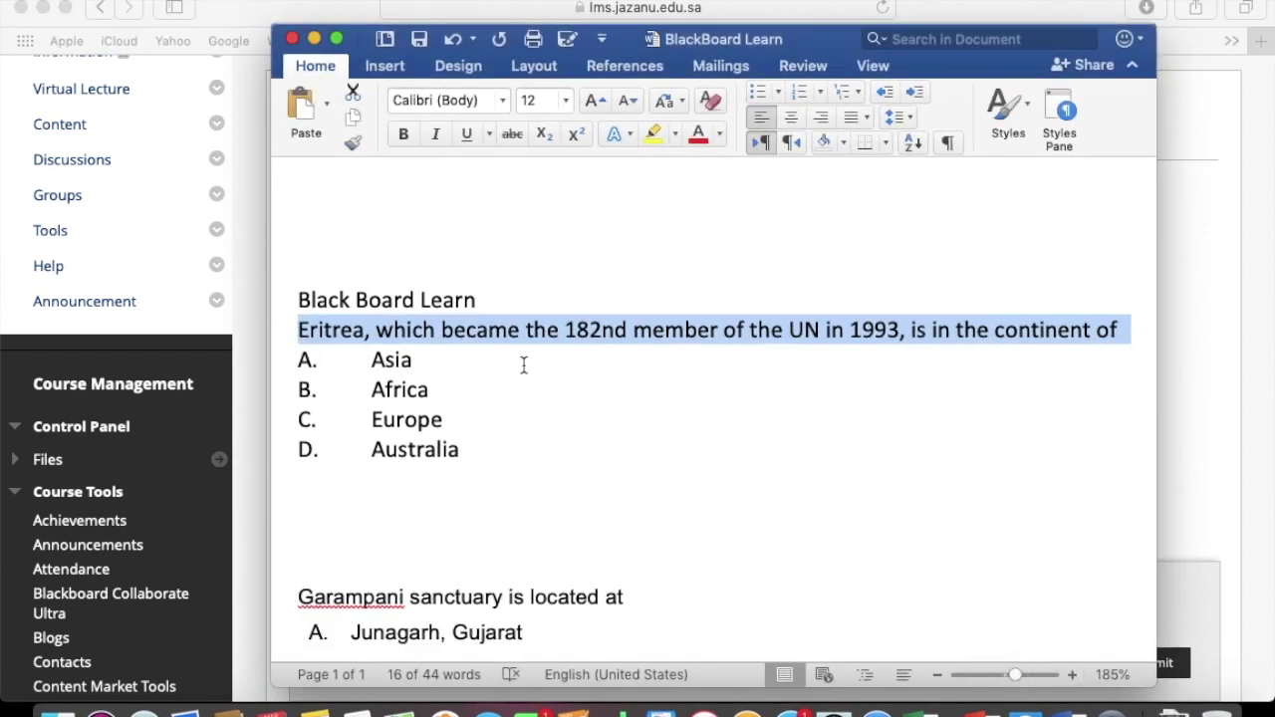
# Copy the sentence about Eritrea becoming the 182nd UN member, then minimize Word
pyautogui.click(508, 330)
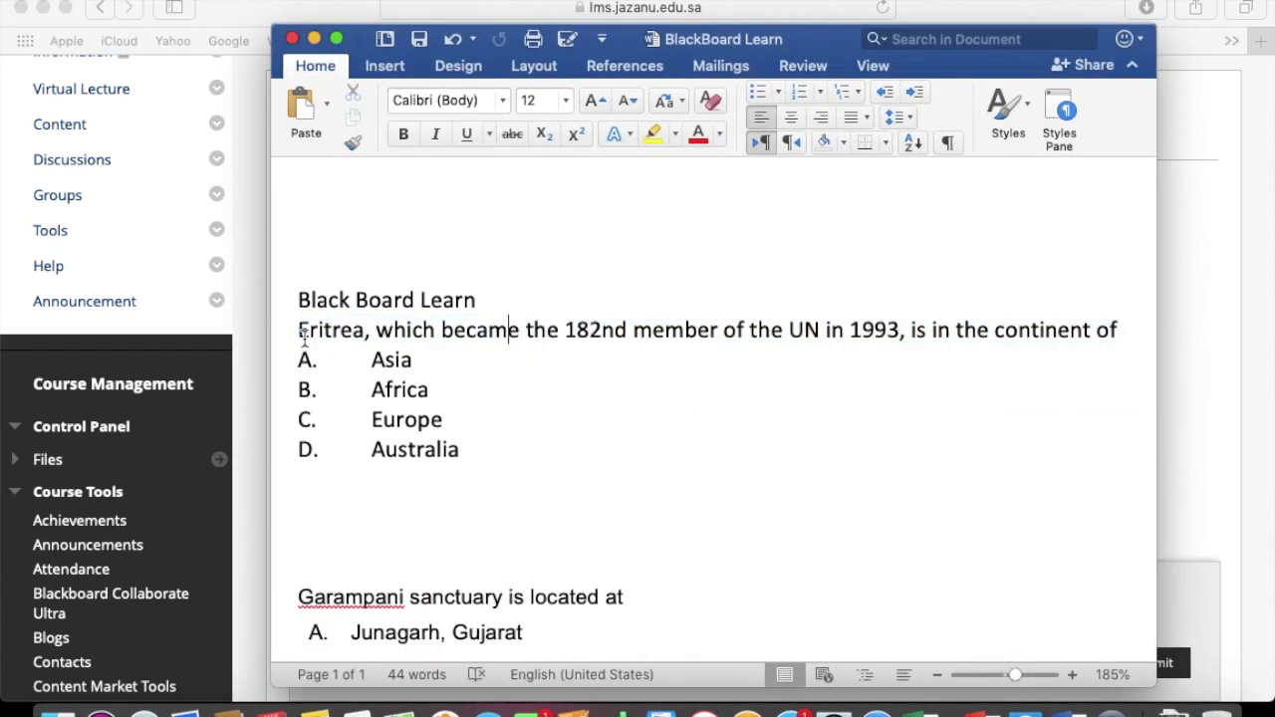
pyautogui.moveTo(299, 330); pyautogui.dragTo(1136, 330)
pyautogui.press('super+c')
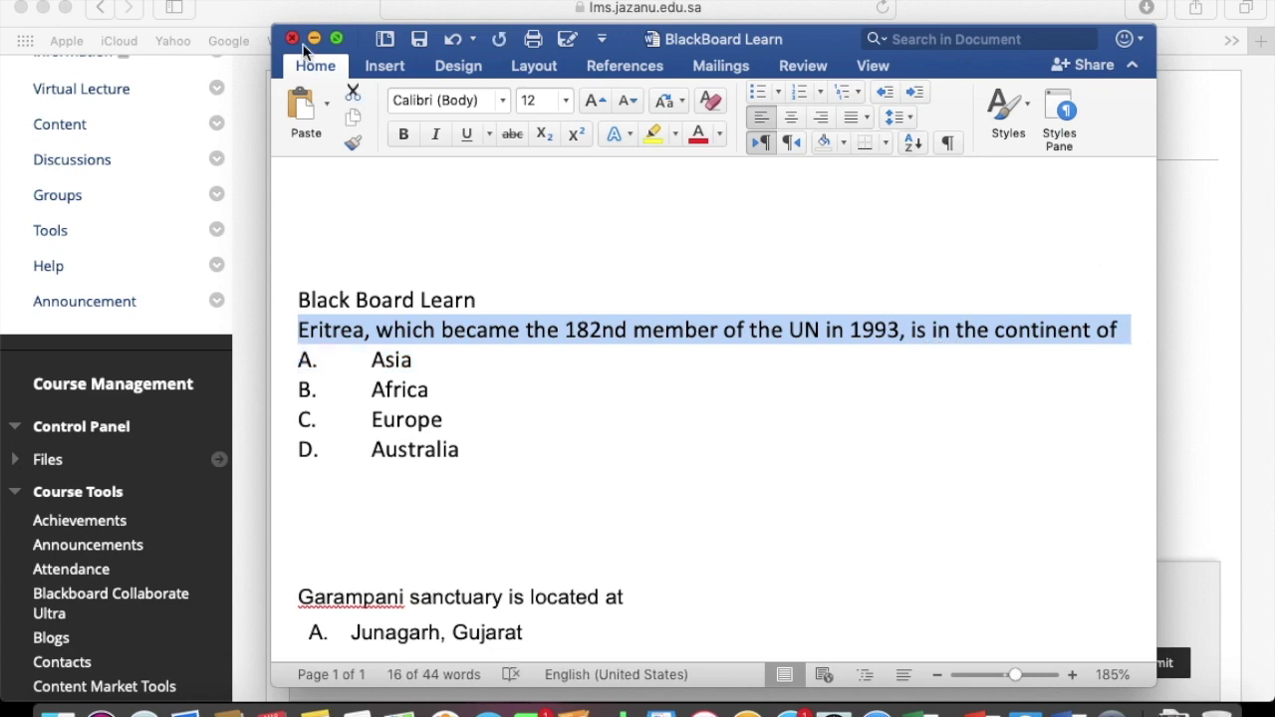
pyautogui.click(312, 38)
# Paste the Eritrea sentence as question text and number answers with uppercase letters (A, B, C)
pyautogui.click(509, 413)
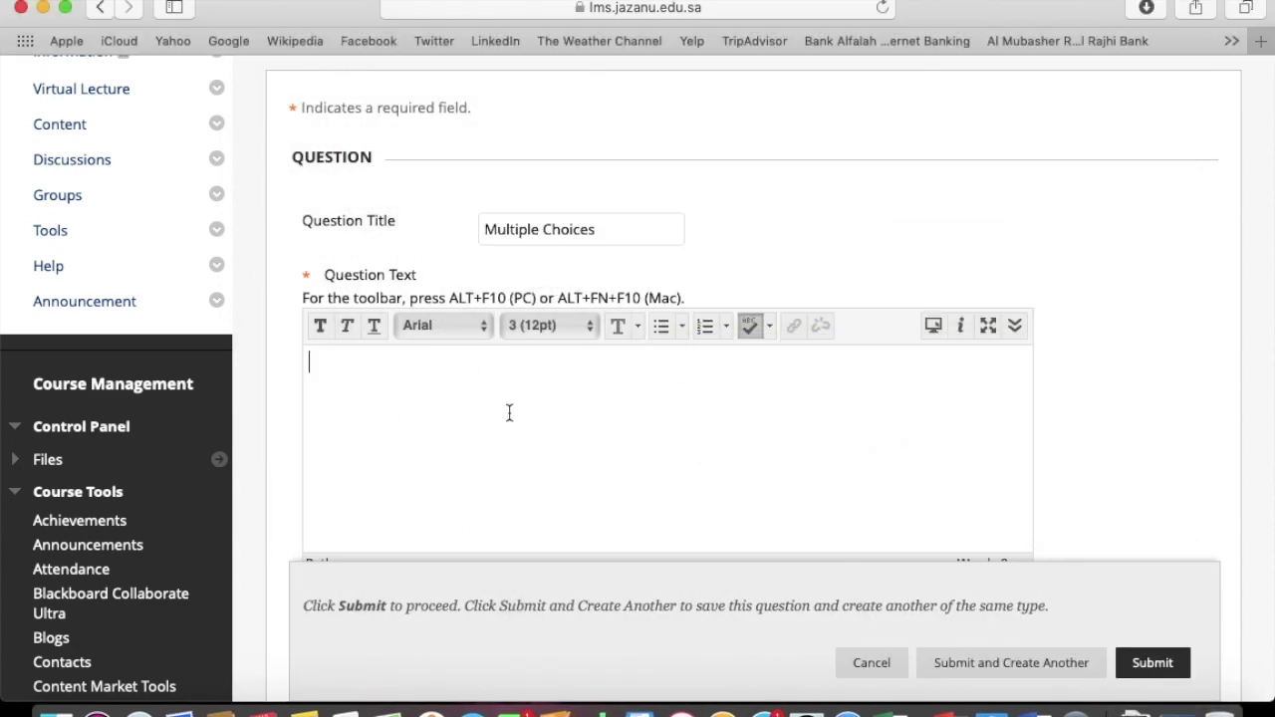
pyautogui.press('super+v')
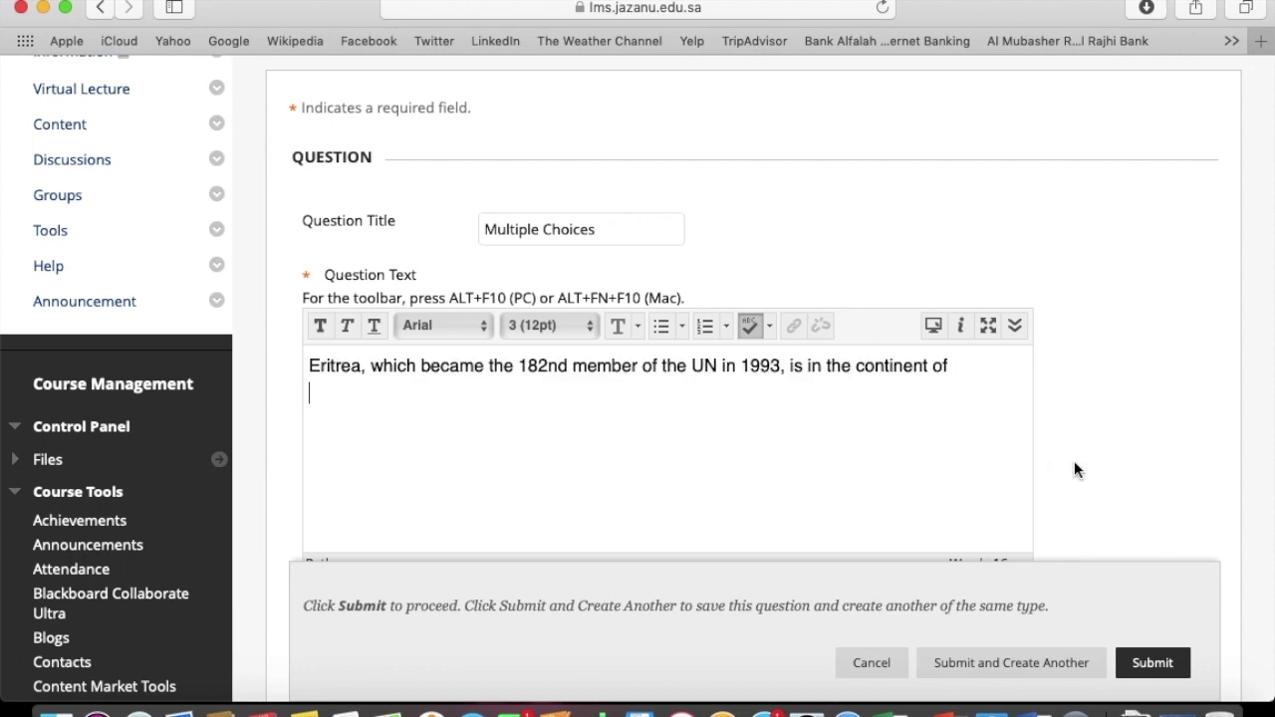
pyautogui.scroll(-5, 1074, 460)
pyautogui.scroll(-3, 1074, 470)
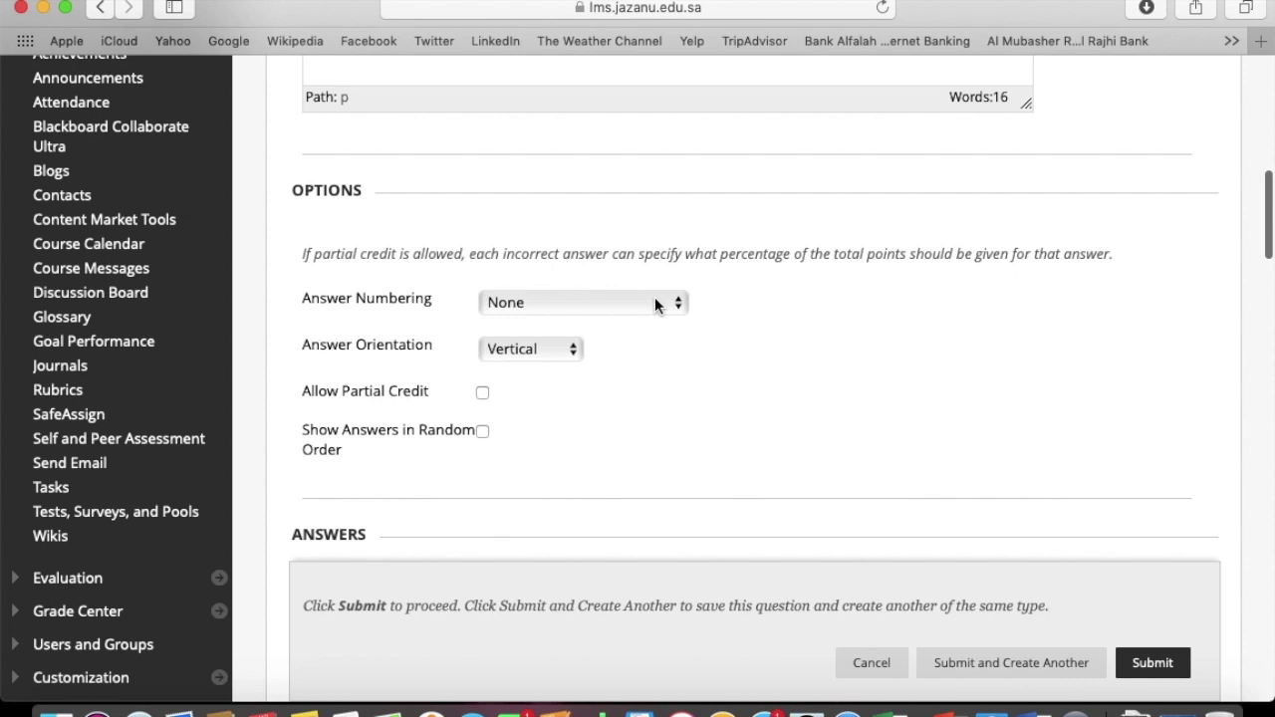
pyautogui.click(655, 300)
pyautogui.click(634, 327)
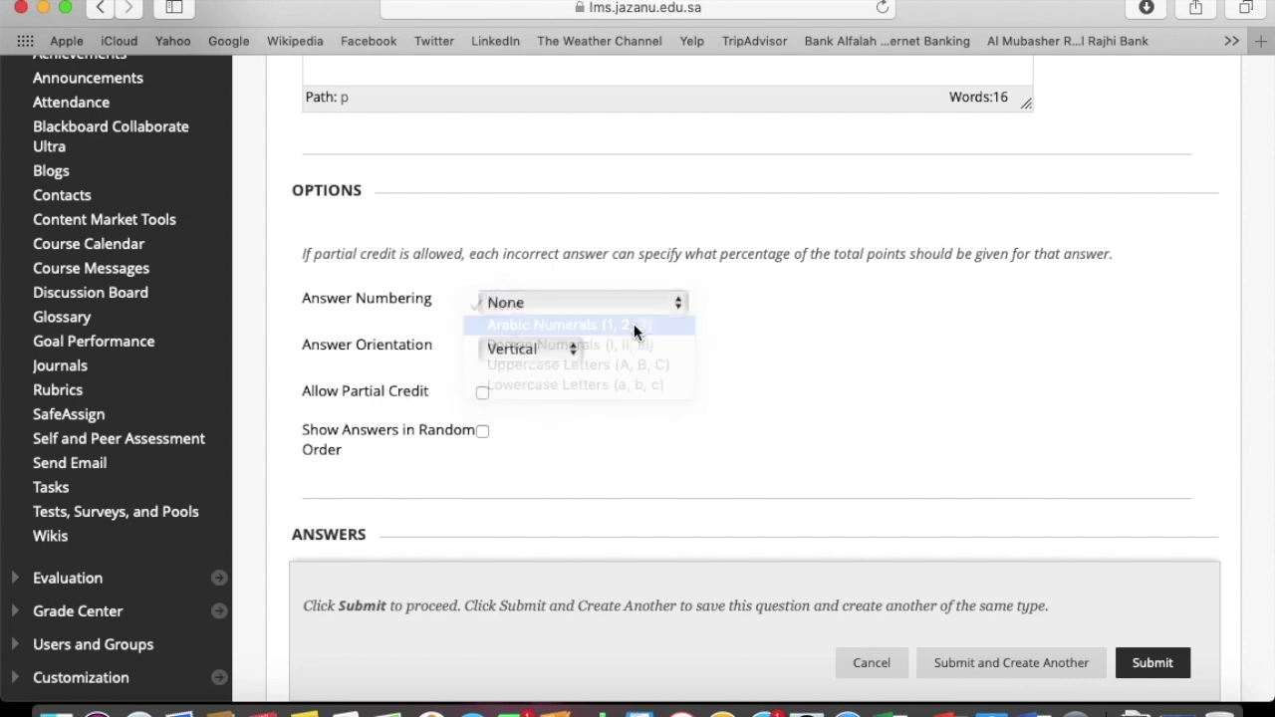
pyautogui.click(668, 304)
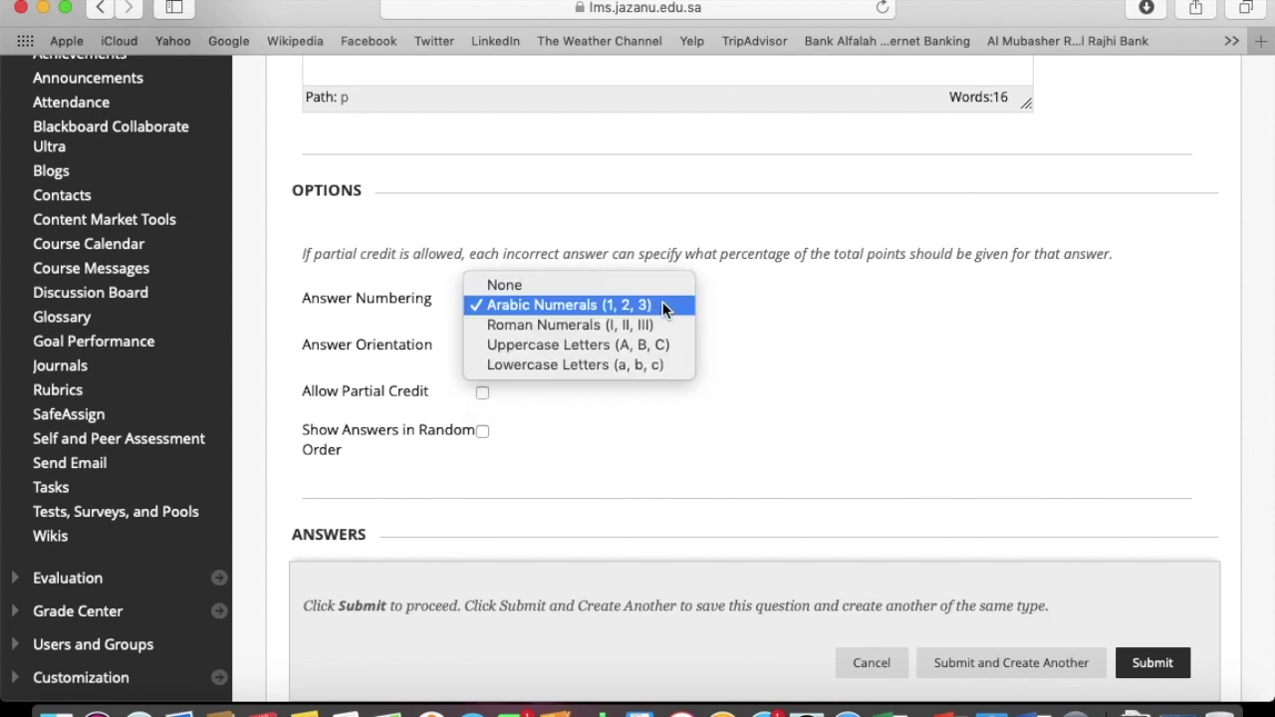
pyautogui.click(624, 347)
# Keep vertical answer orientation, leave partial credit off, and show answers in random order
pyautogui.scroll(-2, 681, 352)
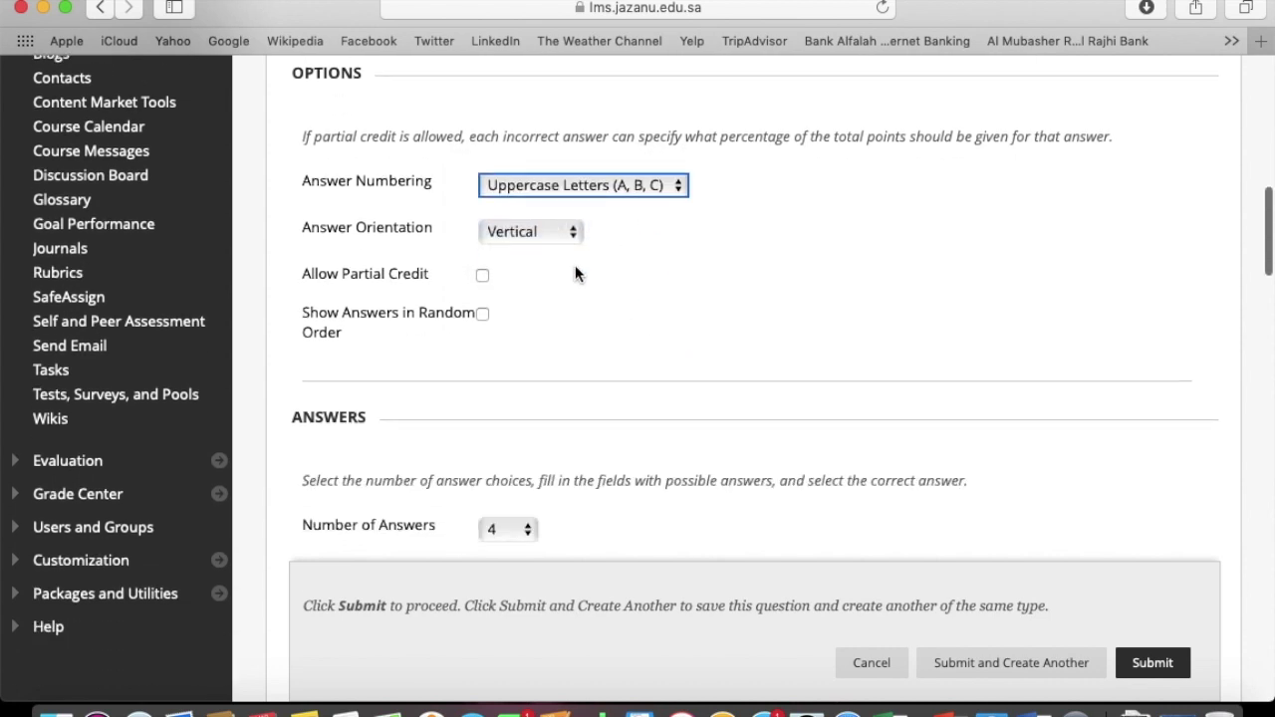
pyautogui.click(554, 233)
pyautogui.click(554, 233)
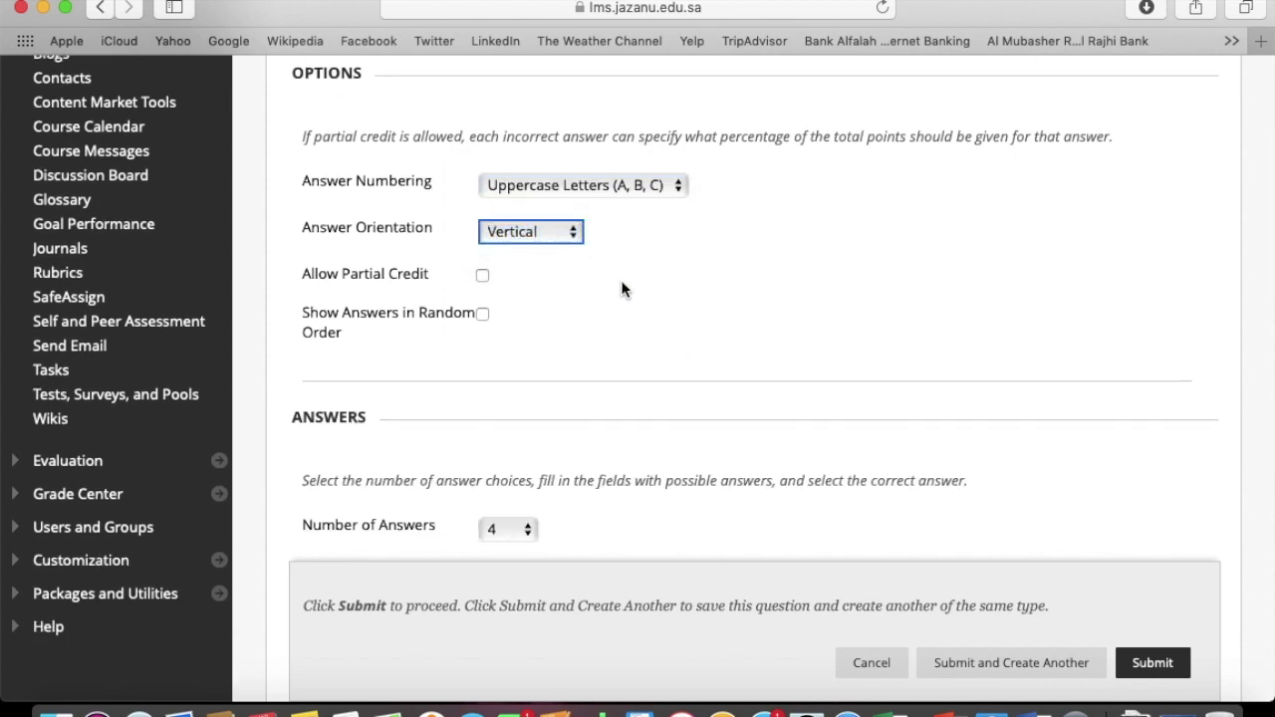
pyautogui.scroll(-1, 621, 280)
pyautogui.scroll(-1, 621, 289)
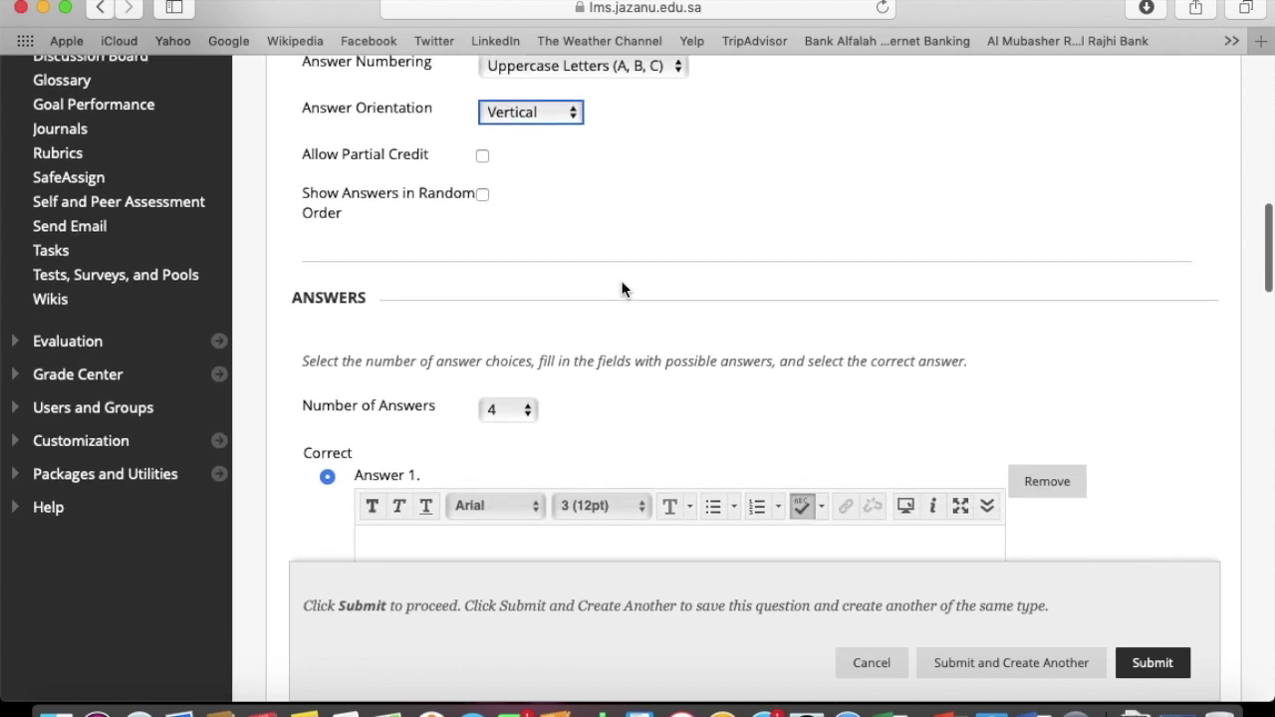
pyautogui.click(483, 152)
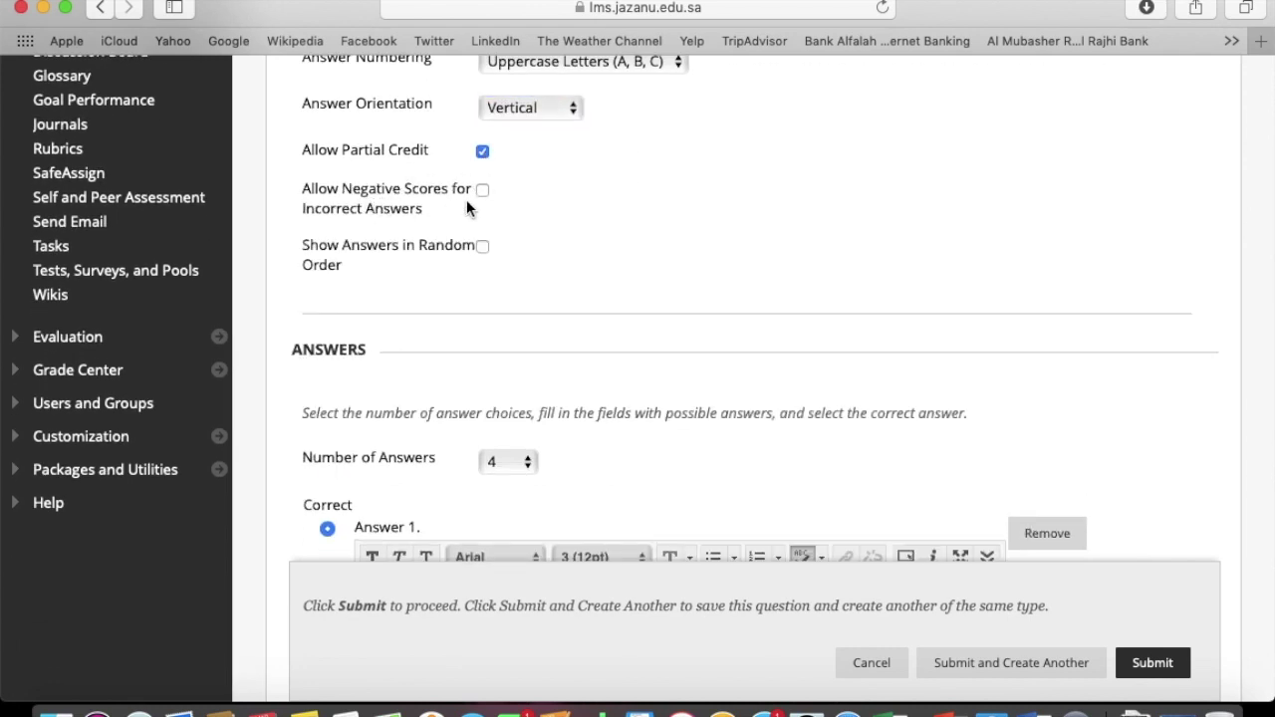
pyautogui.click(482, 190)
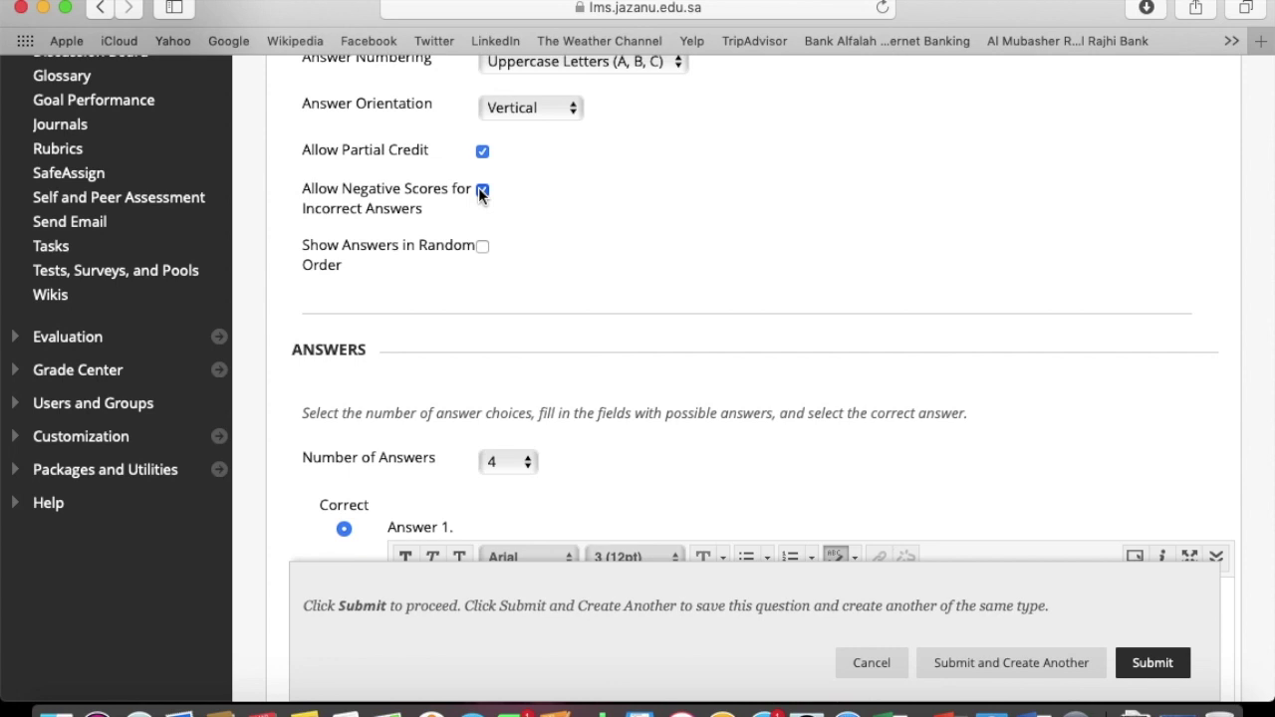
pyautogui.click(481, 151)
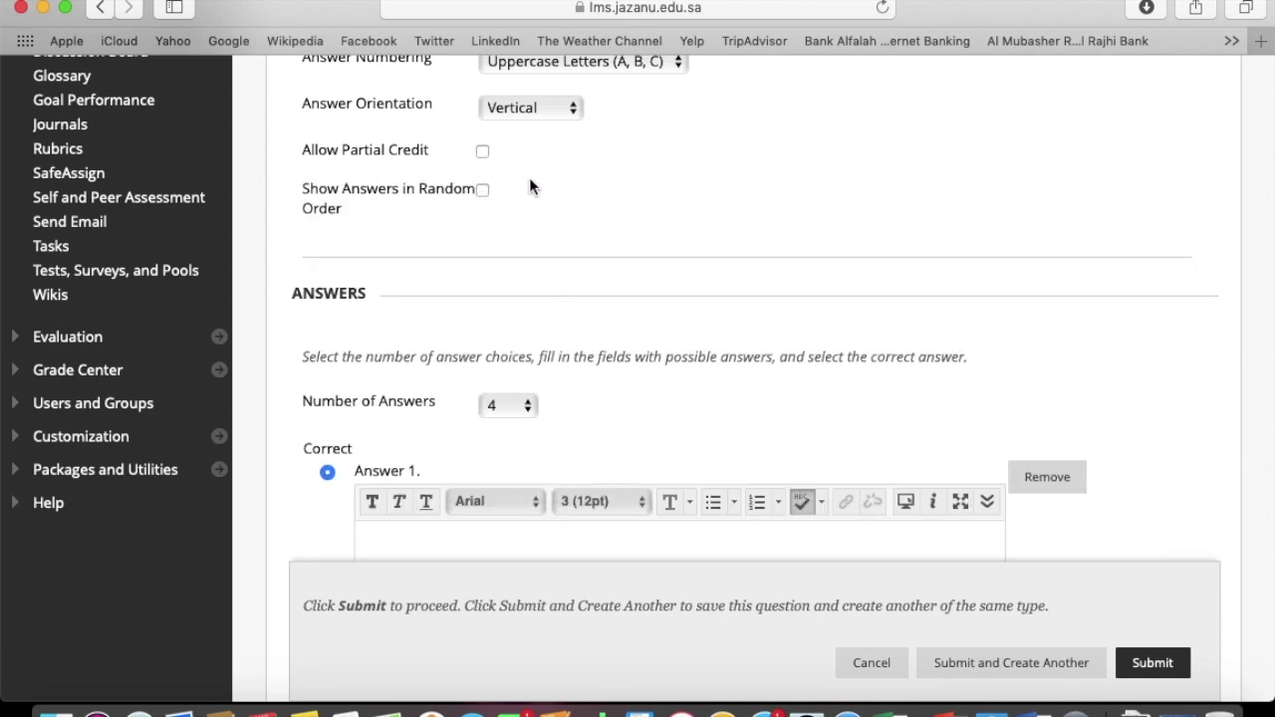
pyautogui.scroll(-2, 529, 185)
pyautogui.click(483, 117)
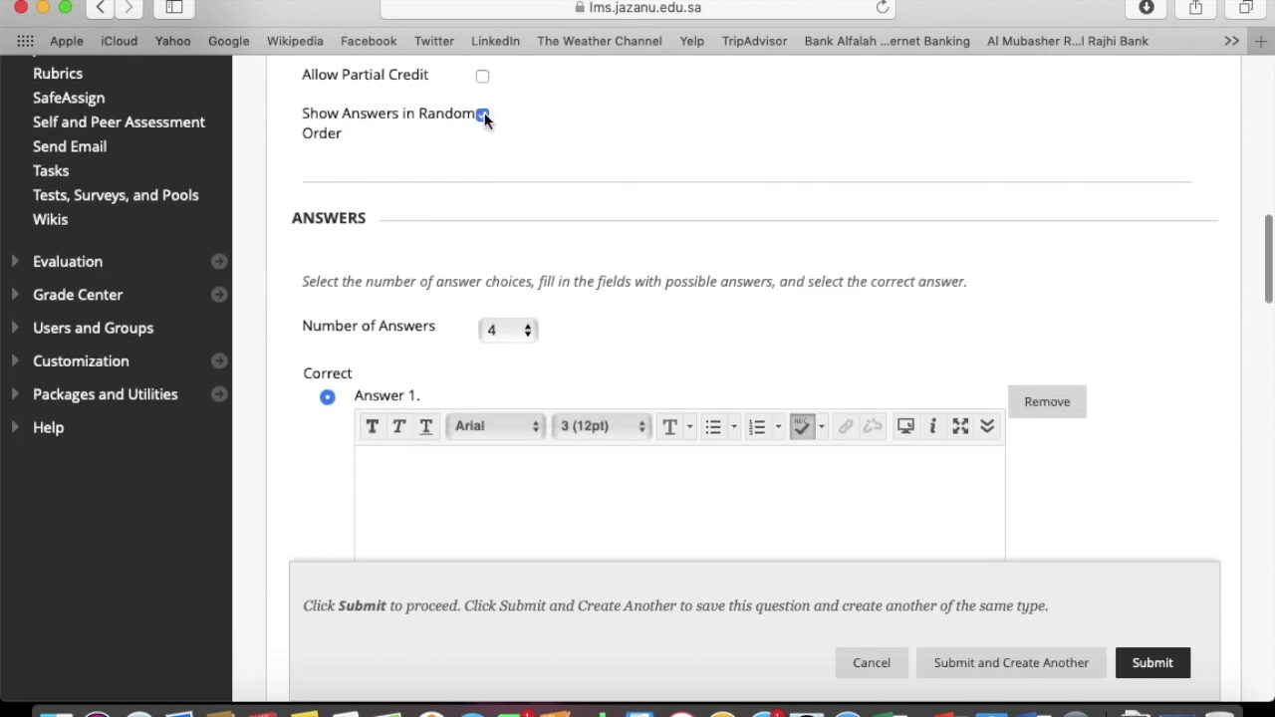
pyautogui.scroll(-4, 529, 200)
# Keep four answer choices and paste 'Asia' from the Word document into Answer 1
pyautogui.click(526, 179)
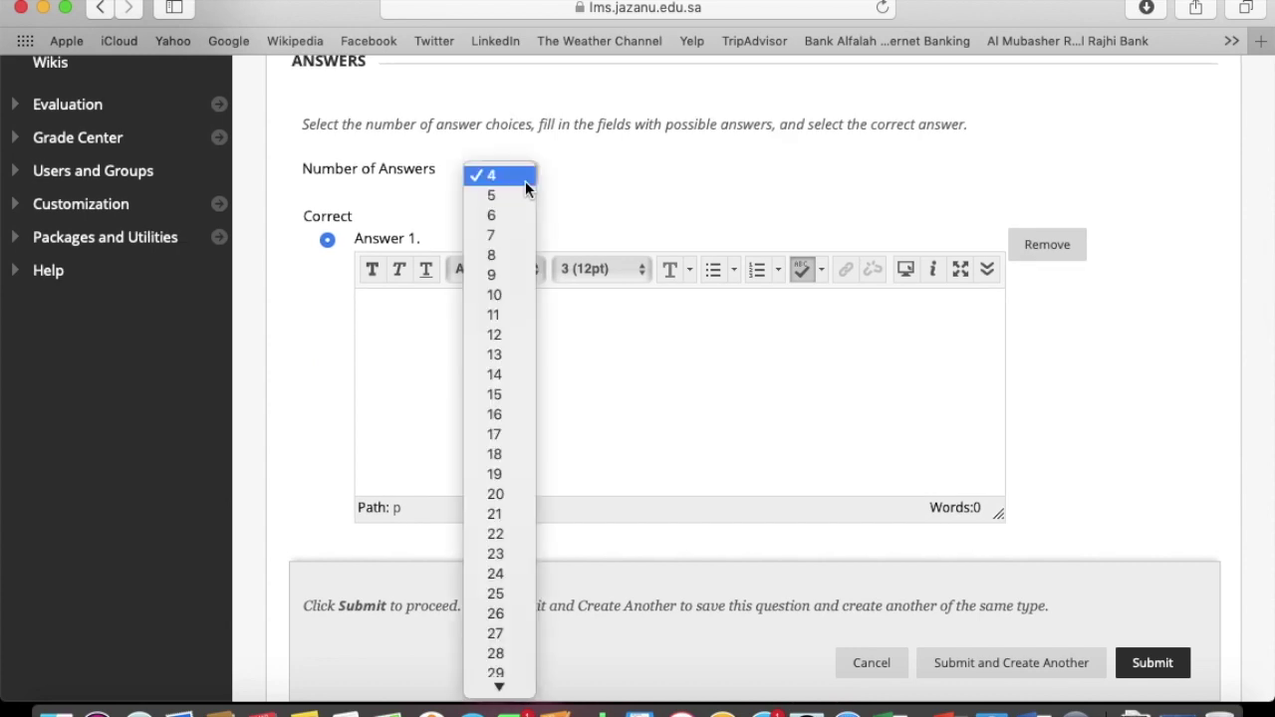
pyautogui.click(491, 179)
pyautogui.click(507, 357)
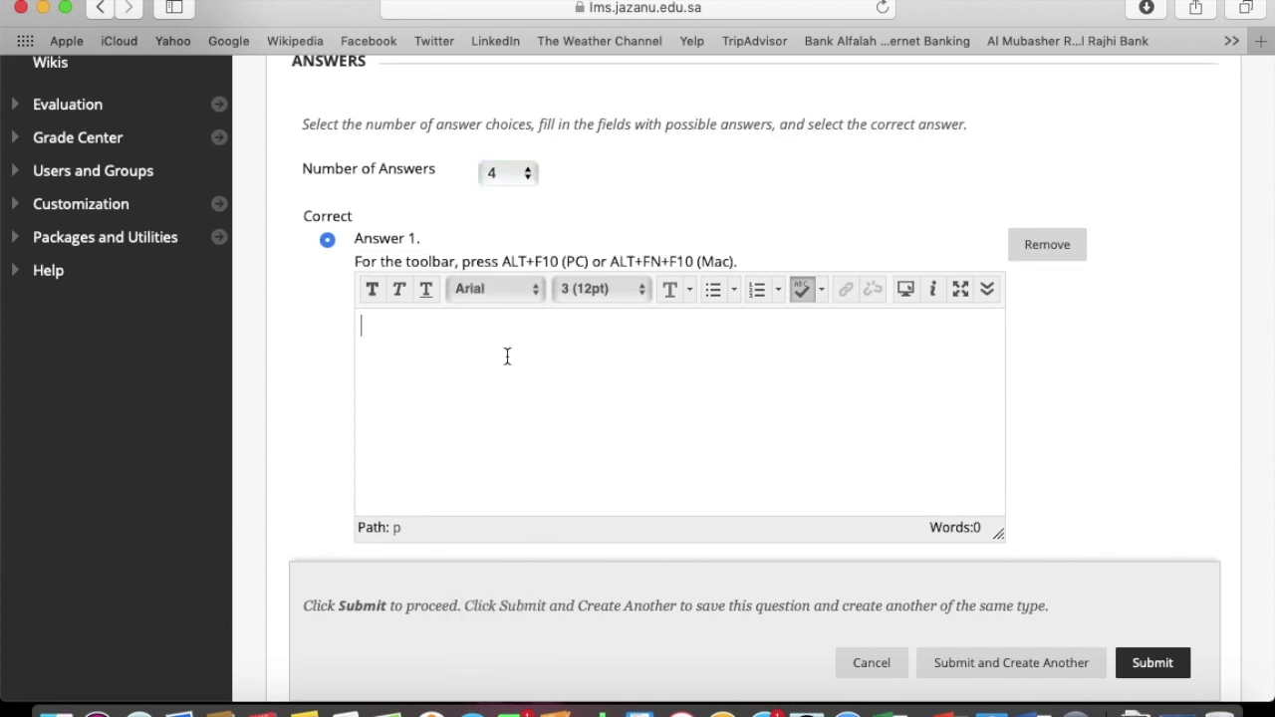
pyautogui.click(1036, 709)
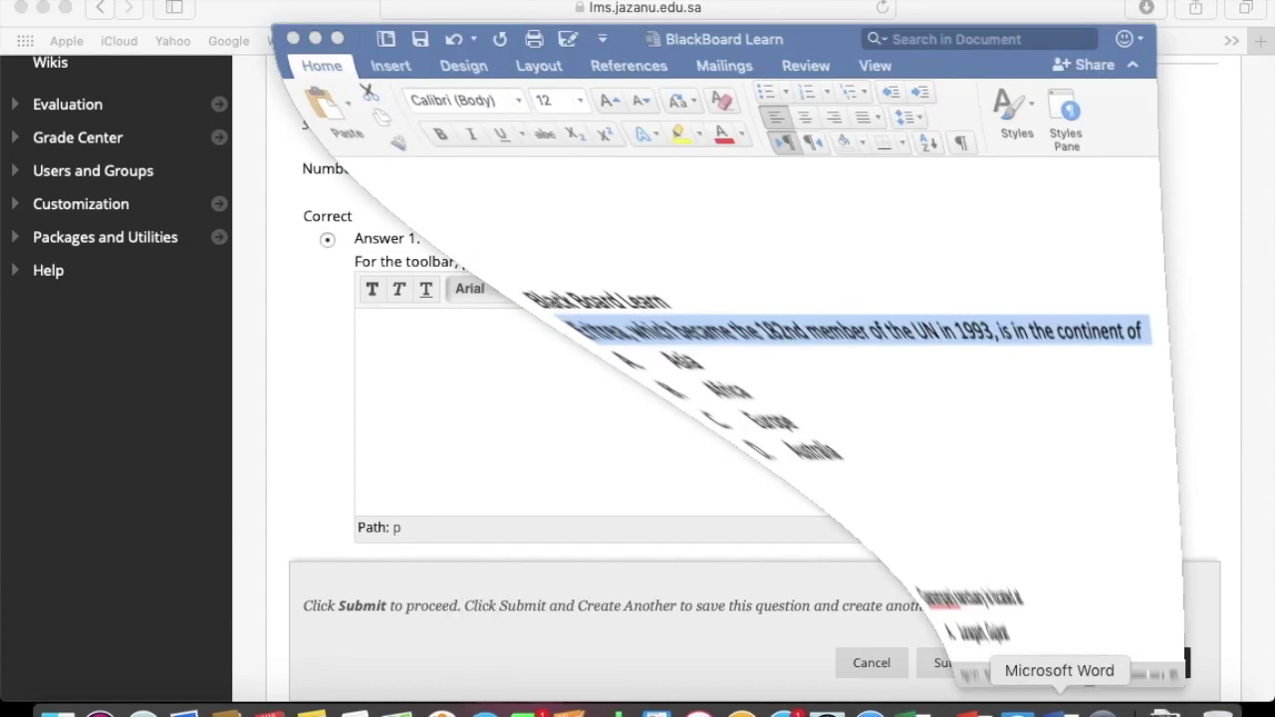
pyautogui.click(305, 532)
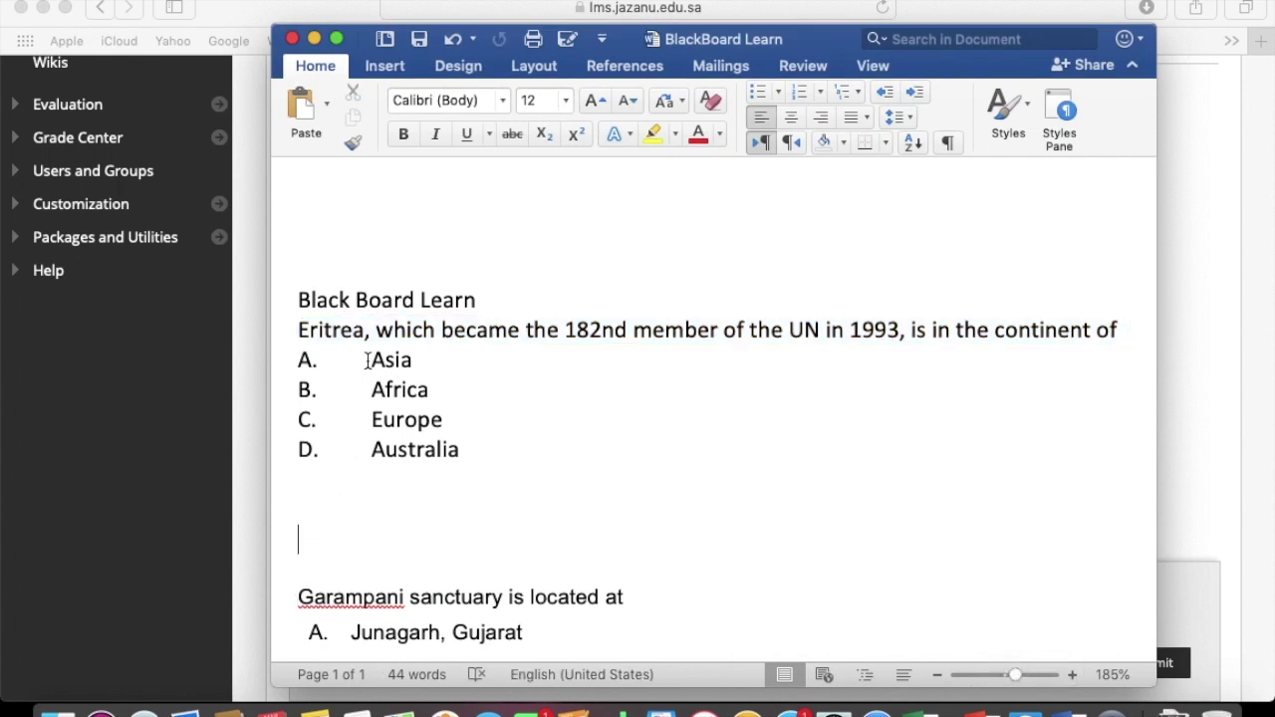
pyautogui.moveTo(370, 360); pyautogui.dragTo(435, 364)
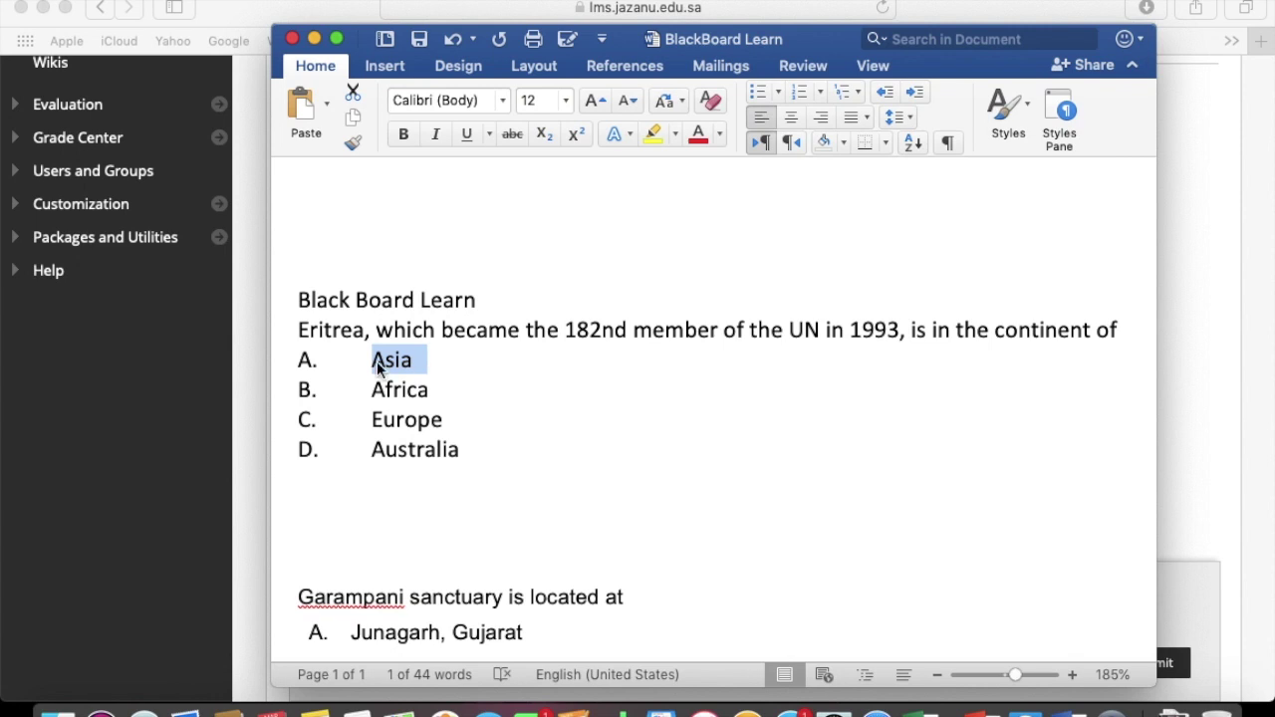
pyautogui.press('super+c')
pyautogui.click(218, 419)
pyautogui.press('super+v')
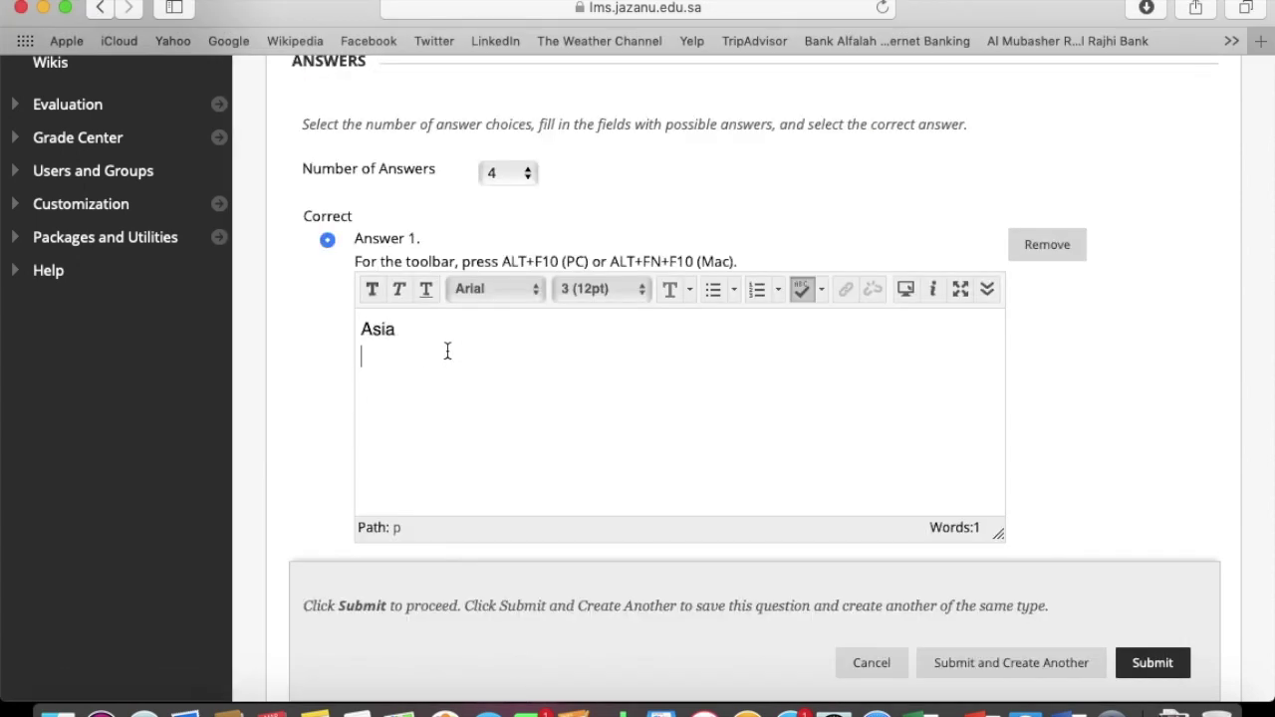
# Enter Africa, Europe and China as Answers 2–4 and mark Answer 1 (Asia) correct
pyautogui.scroll(-5, 791, 464)
pyautogui.scroll(5, 790, 464)
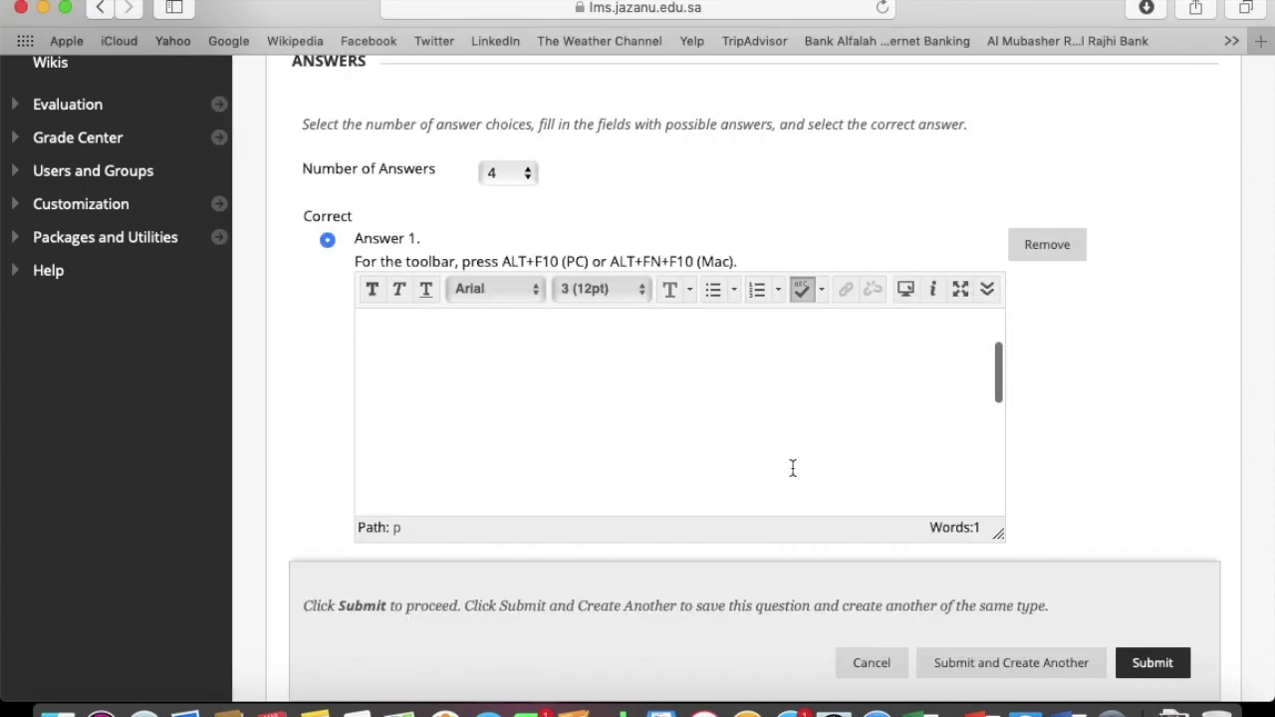
pyautogui.scroll(-5, 1147, 430)
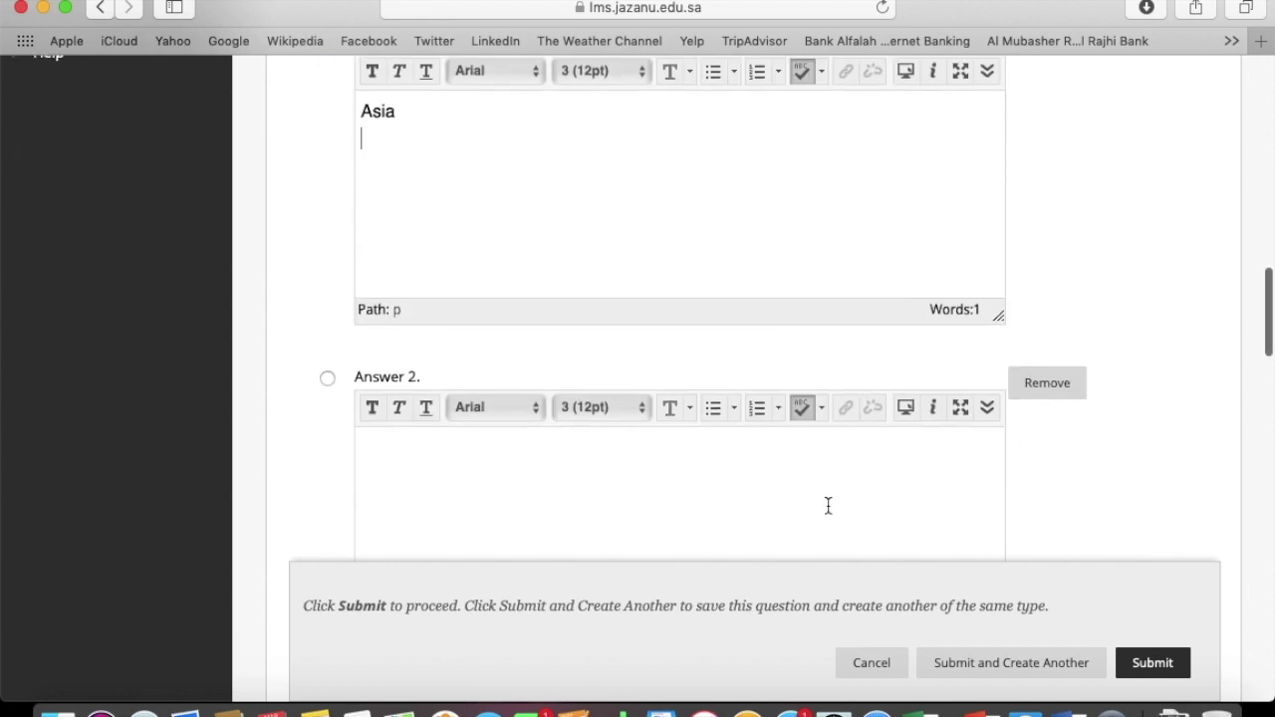
pyautogui.click(827, 505)
pyautogui.write('Afri')
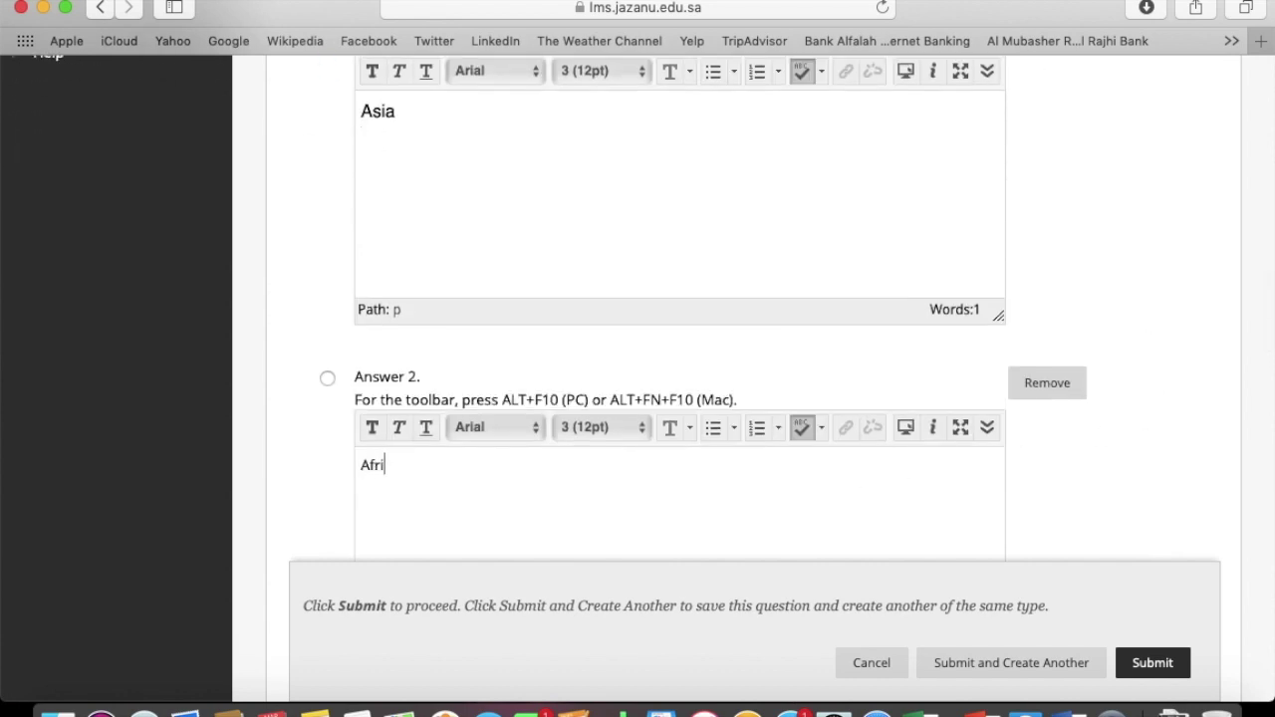
pyautogui.write('ca')
pyautogui.scroll(-10, 1084, 472)
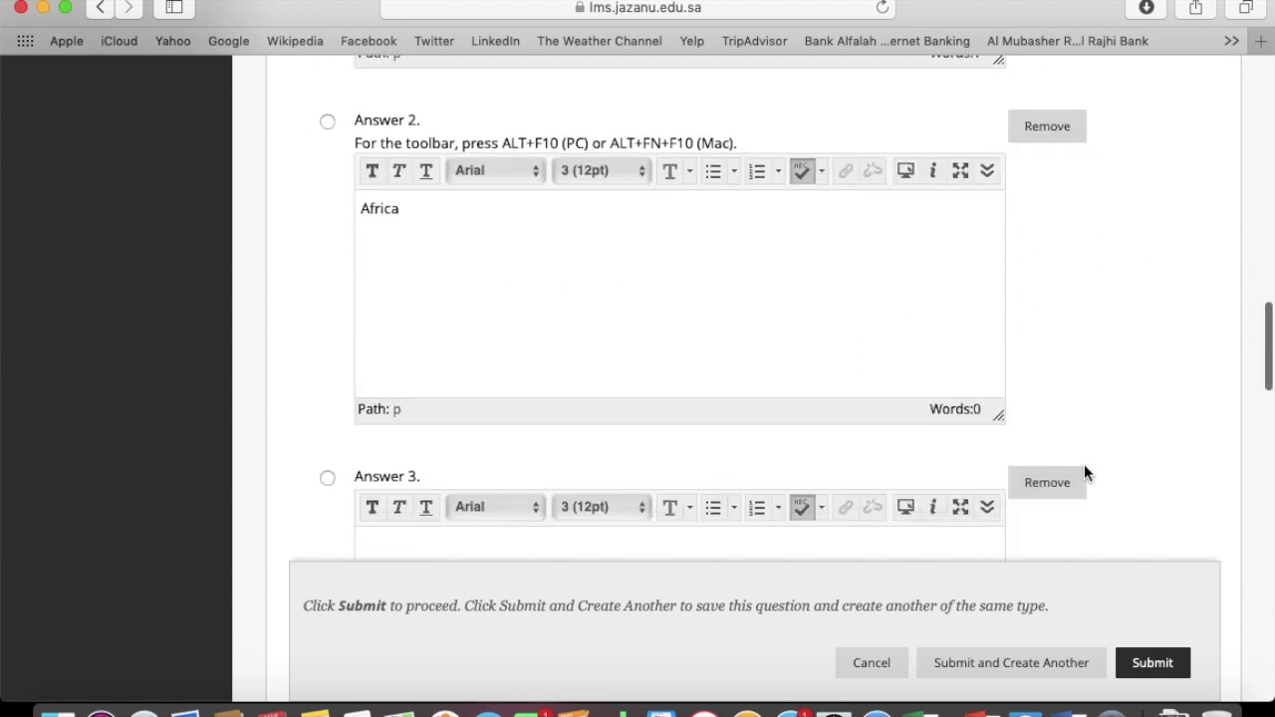
pyautogui.click(723, 397)
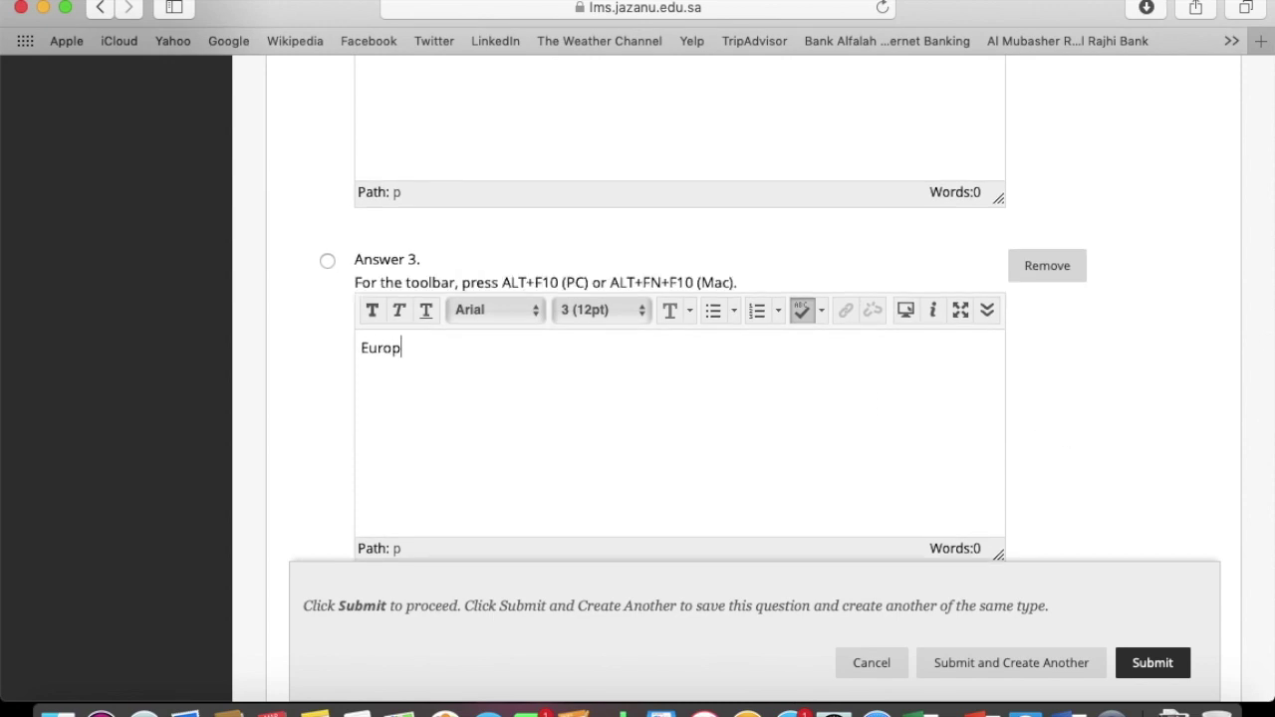
pyautogui.scroll(-8, 1092, 411)
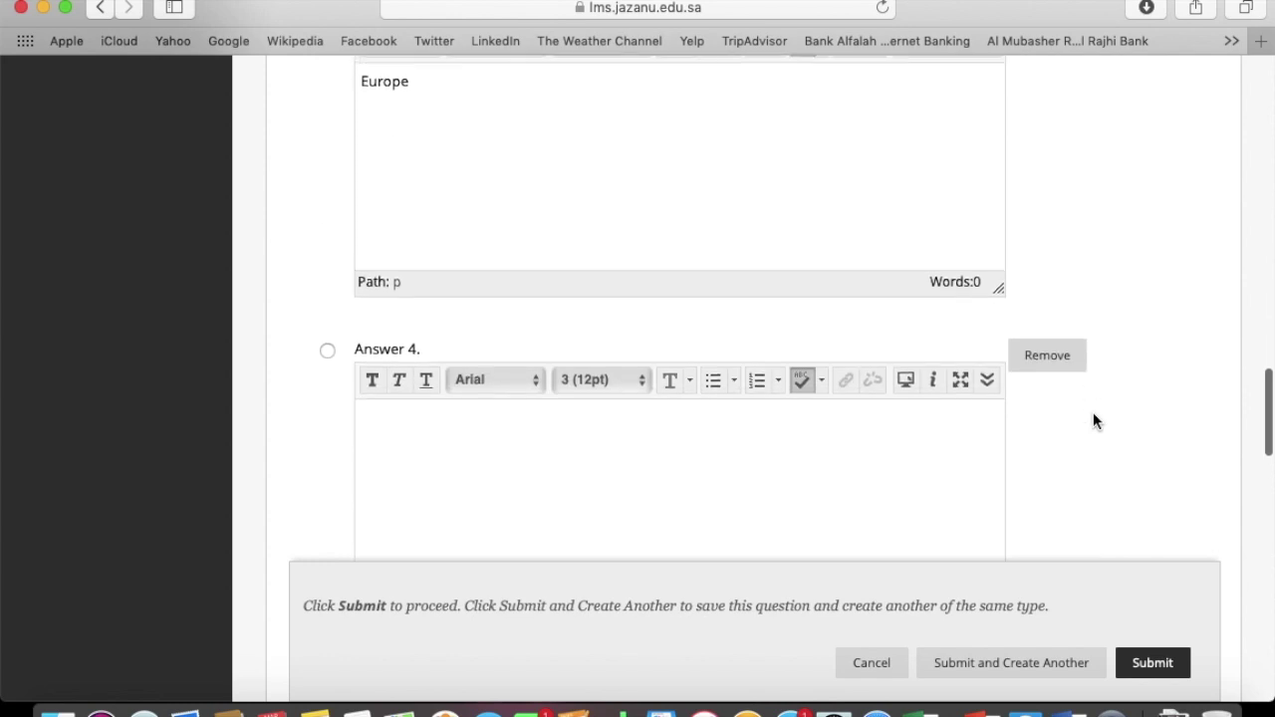
pyautogui.click(841, 369)
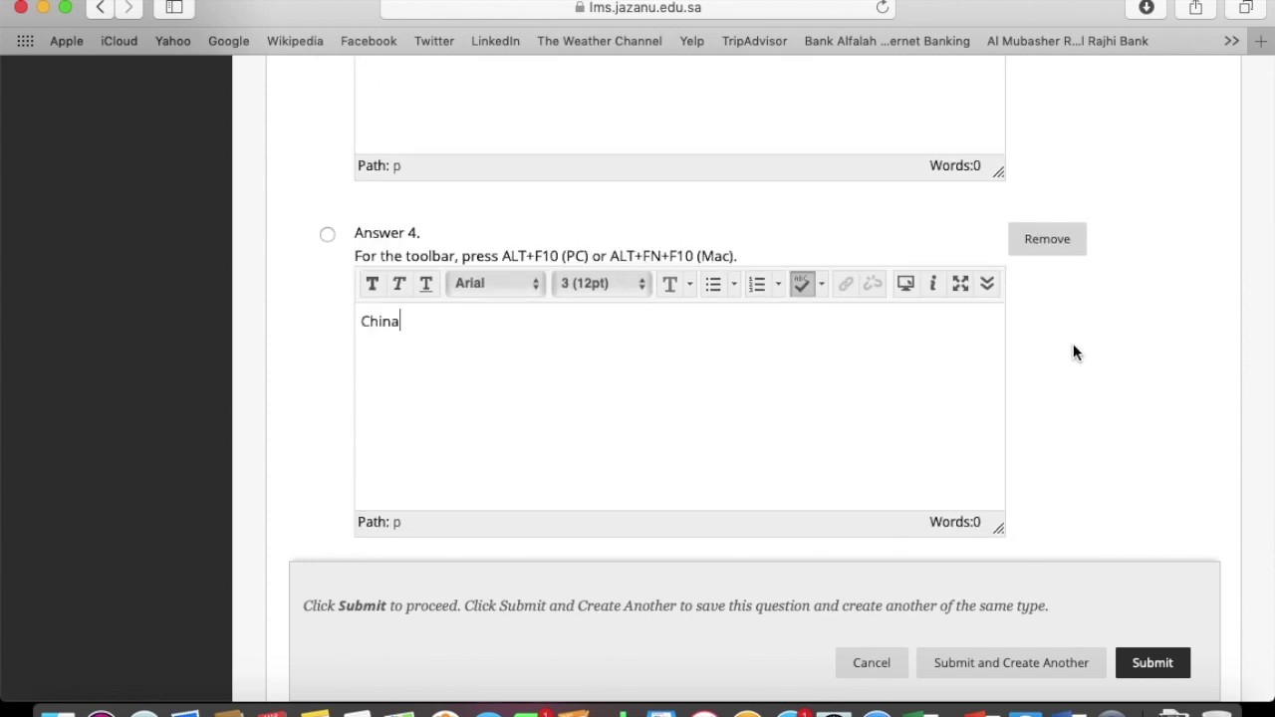
pyautogui.scroll(12, 1073, 345)
pyautogui.scroll(8, 1072, 344)
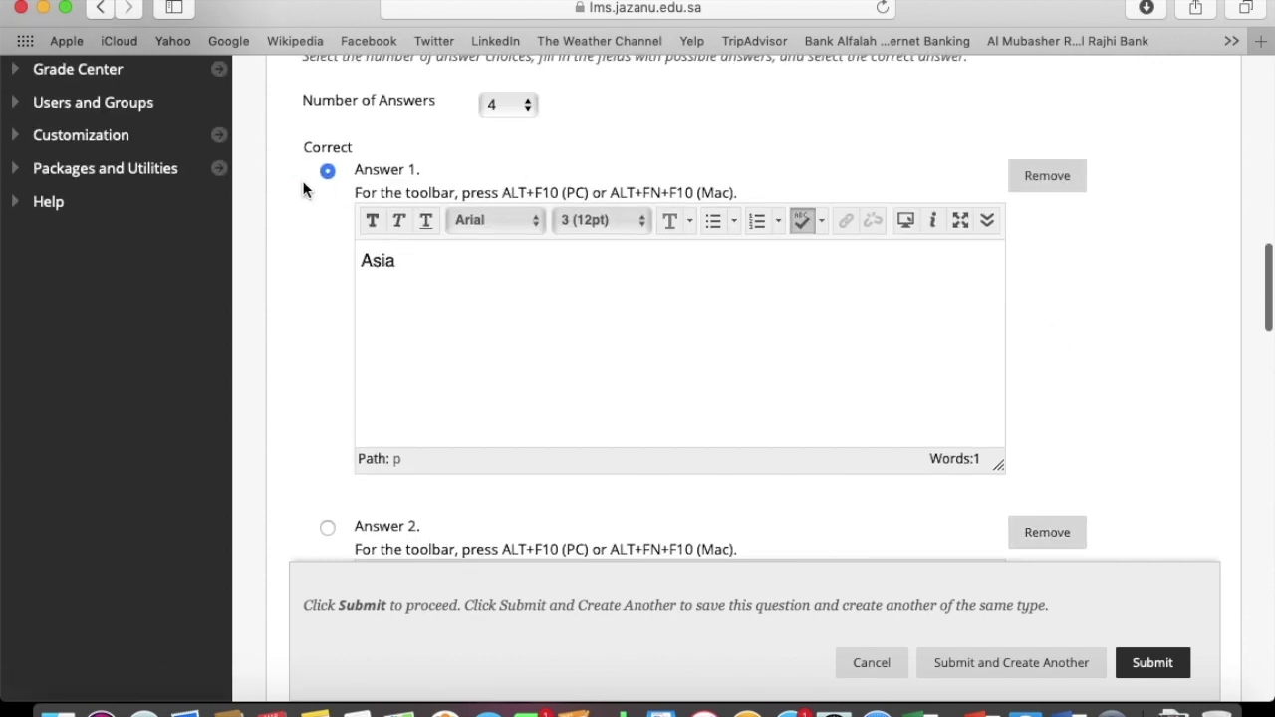
pyautogui.click(325, 528)
pyautogui.click(328, 174)
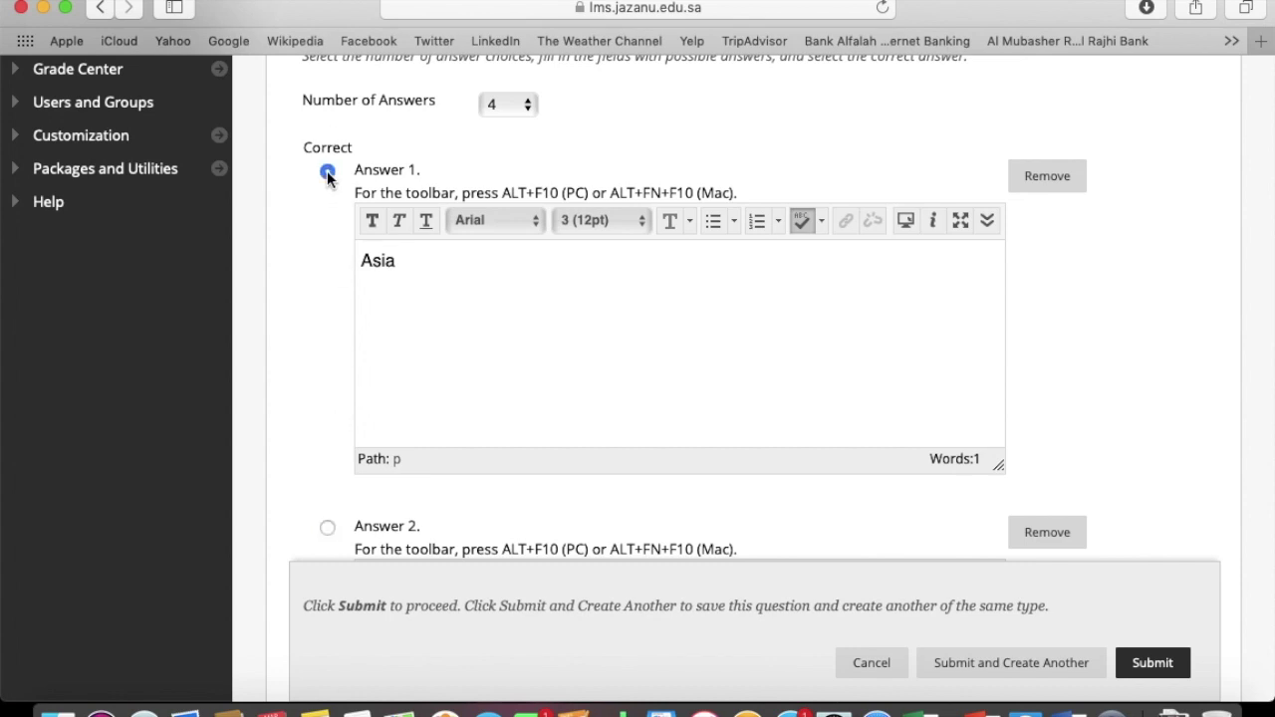
pyautogui.scroll(-20, 1071, 375)
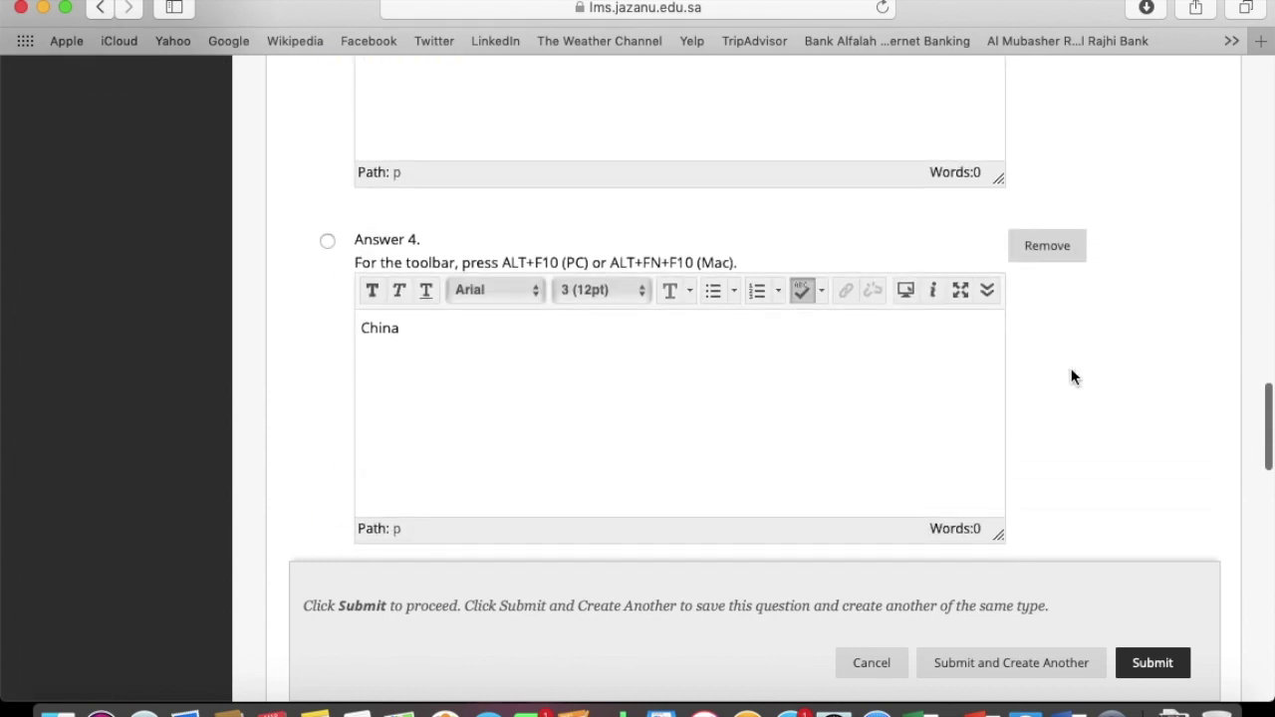
pyautogui.scroll(-10, 1071, 374)
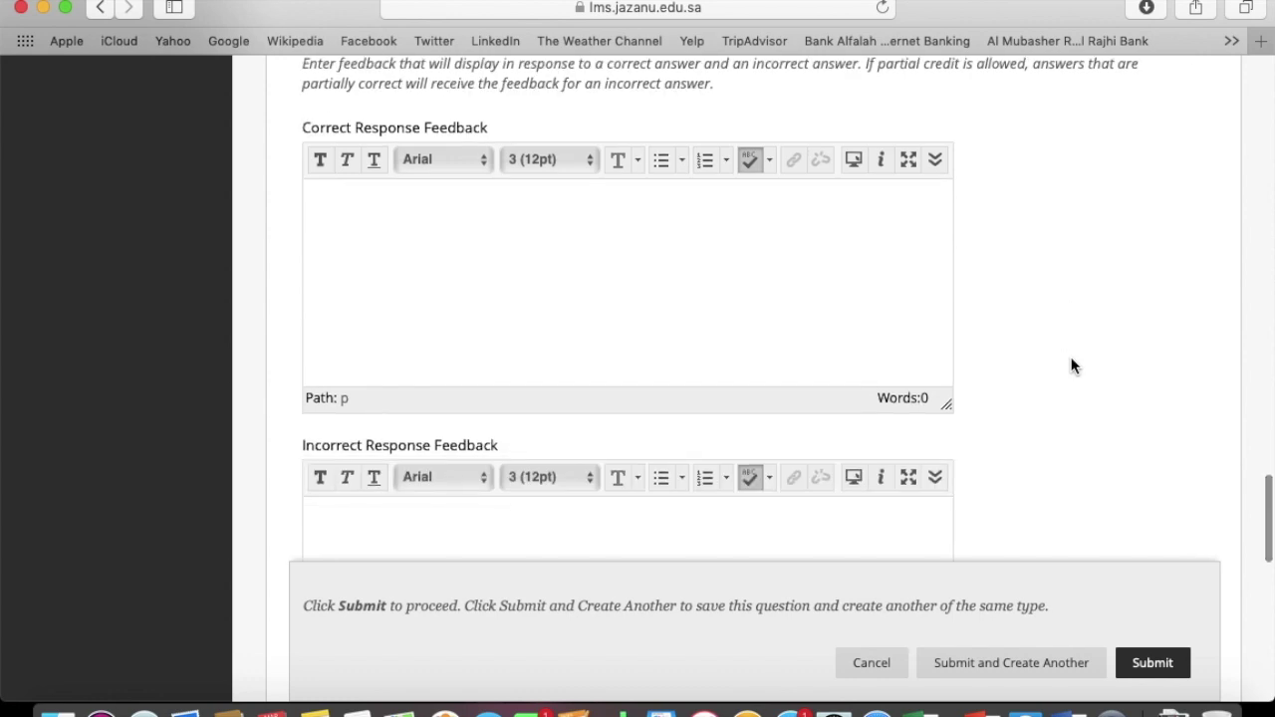
# Add feedback 'Right' and 'No!', then save with Submit and Create Another
pyautogui.click(731, 311)
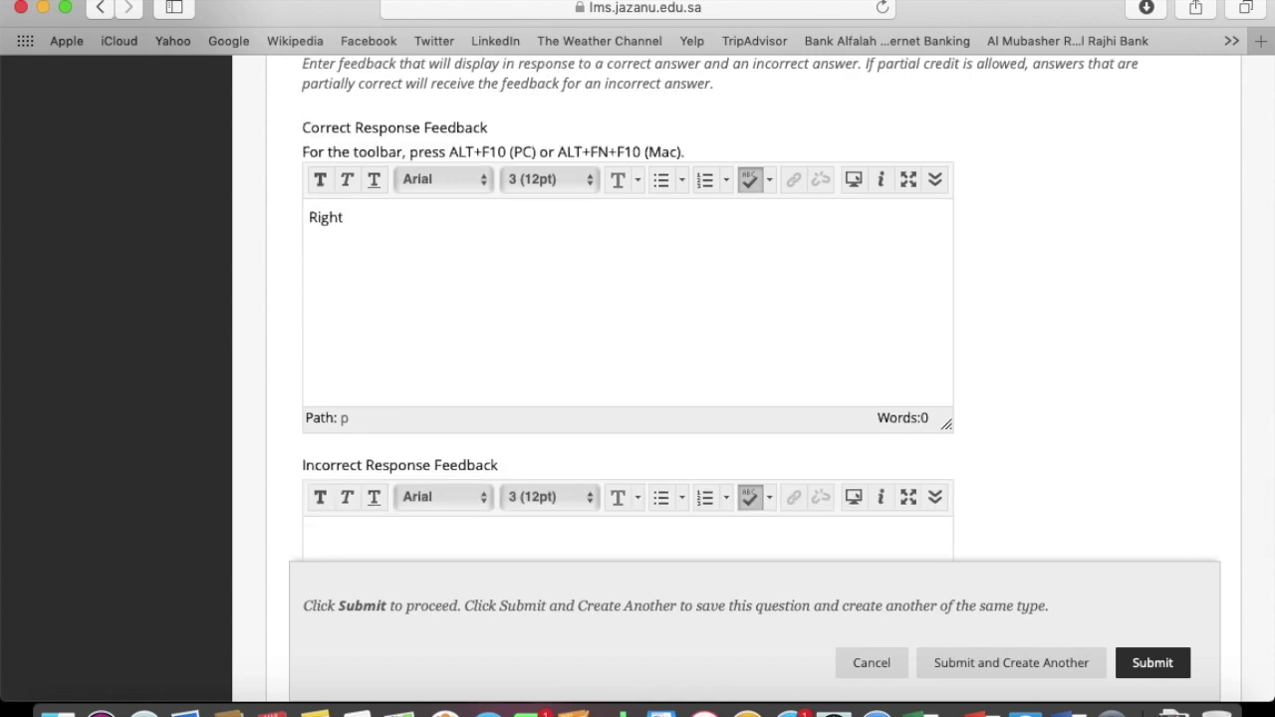
pyautogui.scroll(-6, 1016, 264)
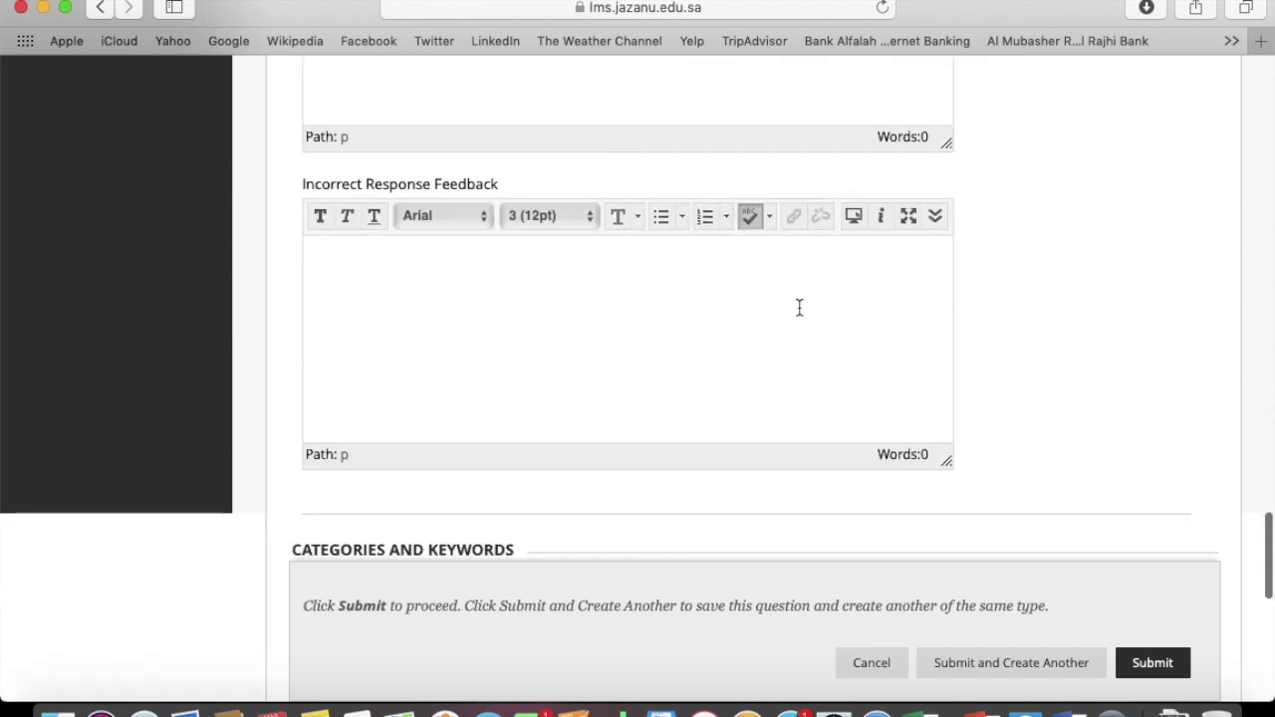
pyautogui.click(740, 313)
pyautogui.write('No')
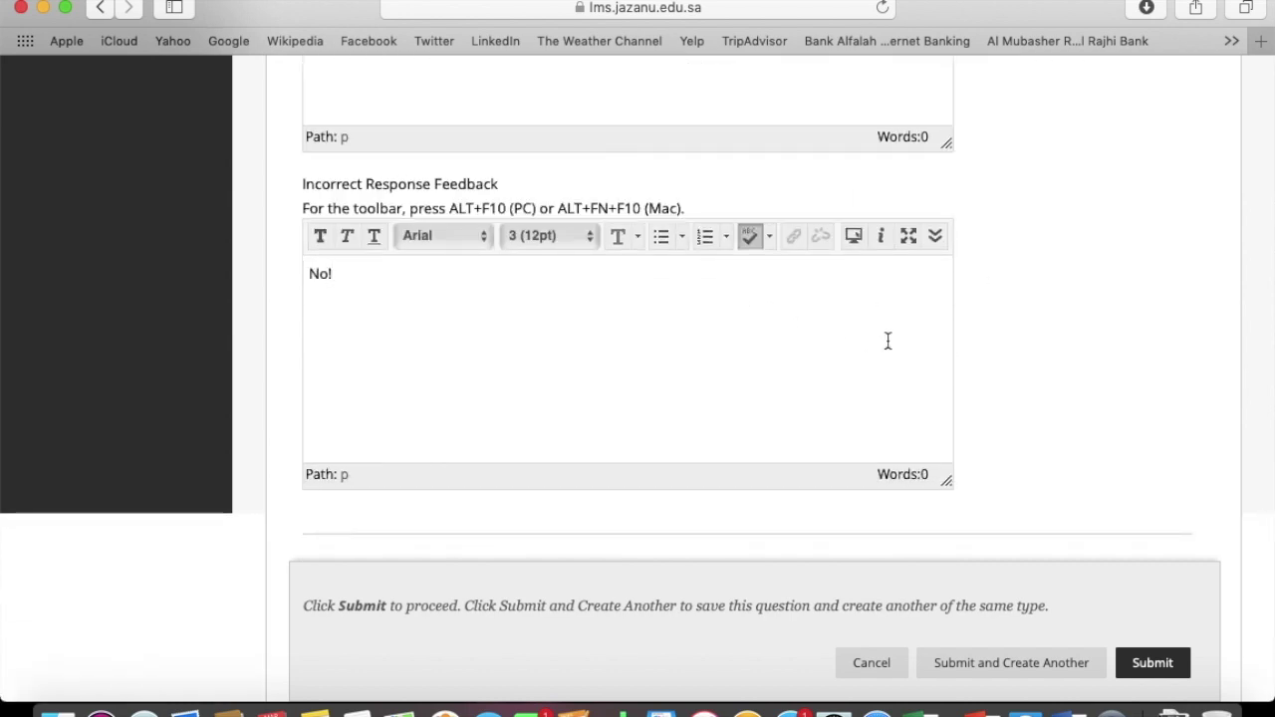
pyautogui.write('!')
pyautogui.scroll(-12, 1029, 349)
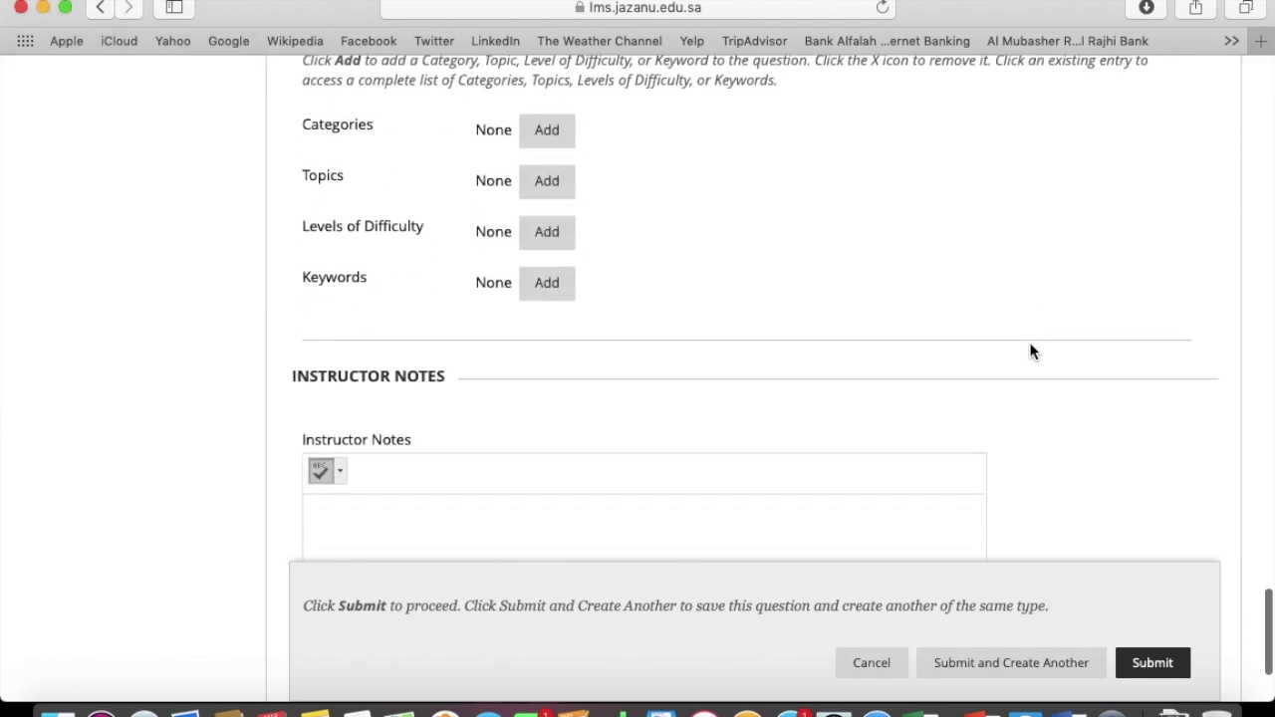
pyautogui.scroll(-4, 1030, 343)
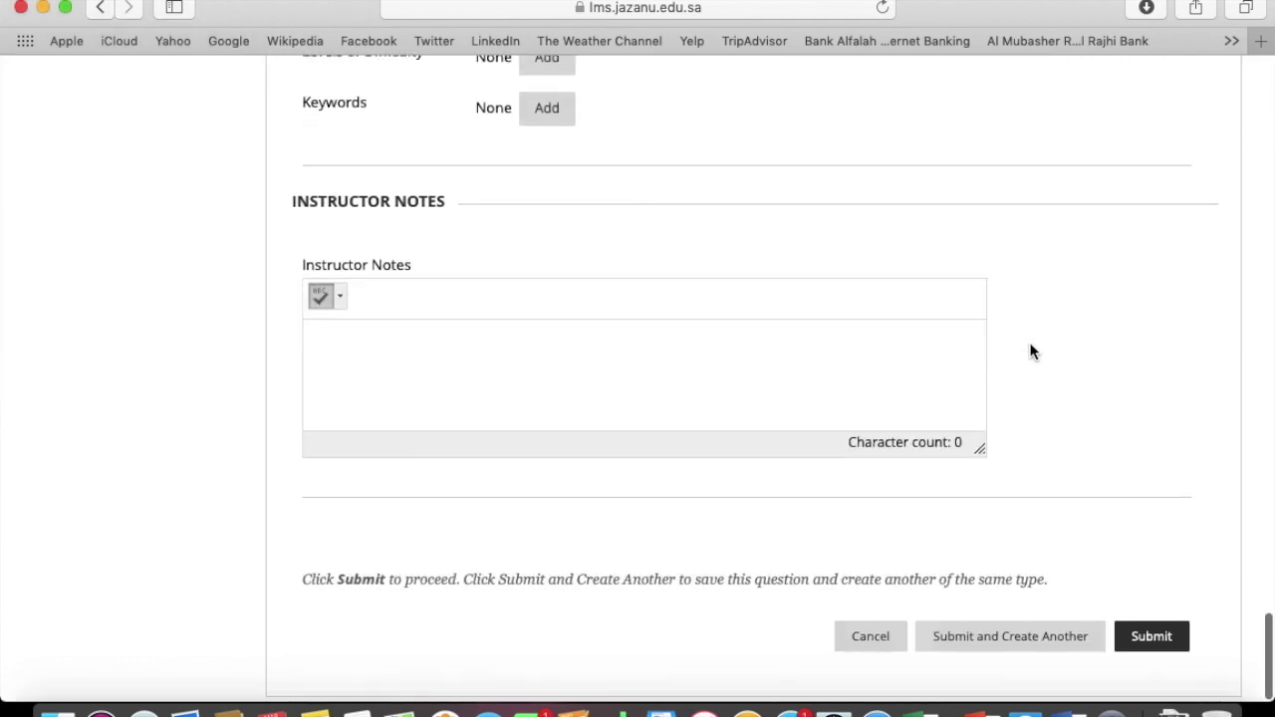
pyautogui.click(1060, 642)
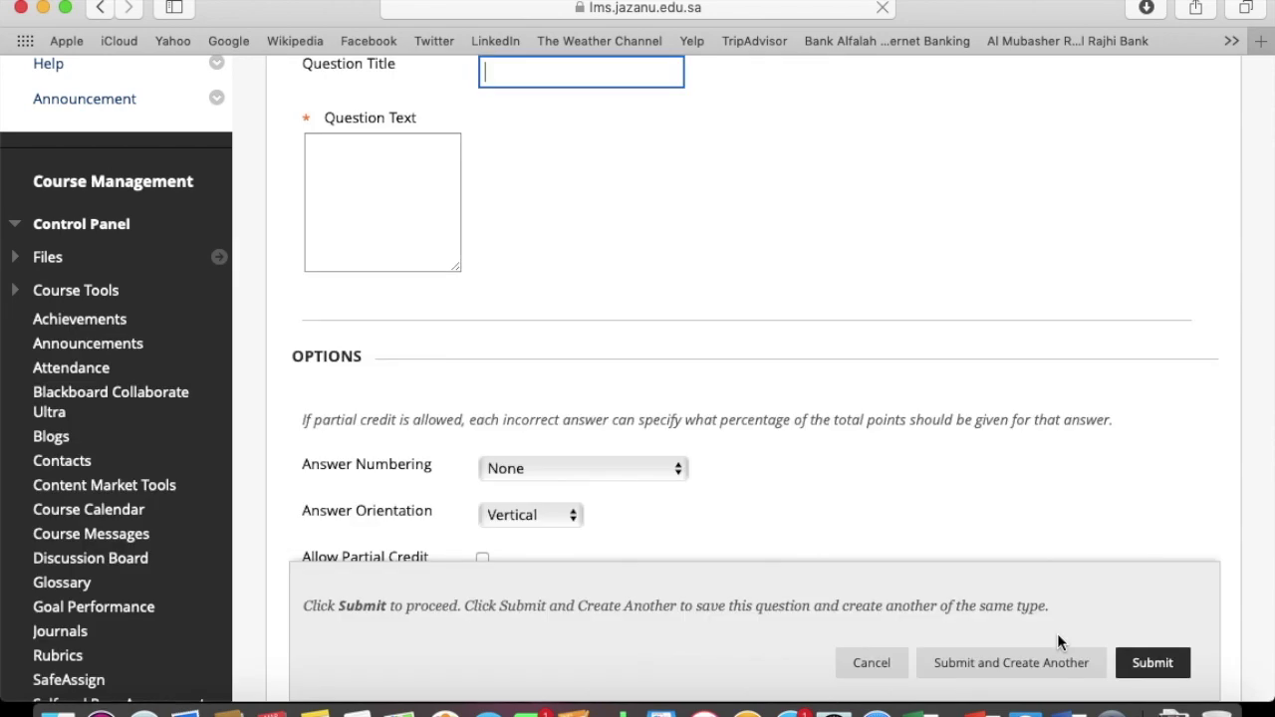
# Enter 'Multiple Choices' as the question title
pyautogui.scroll(3, 754, 275)
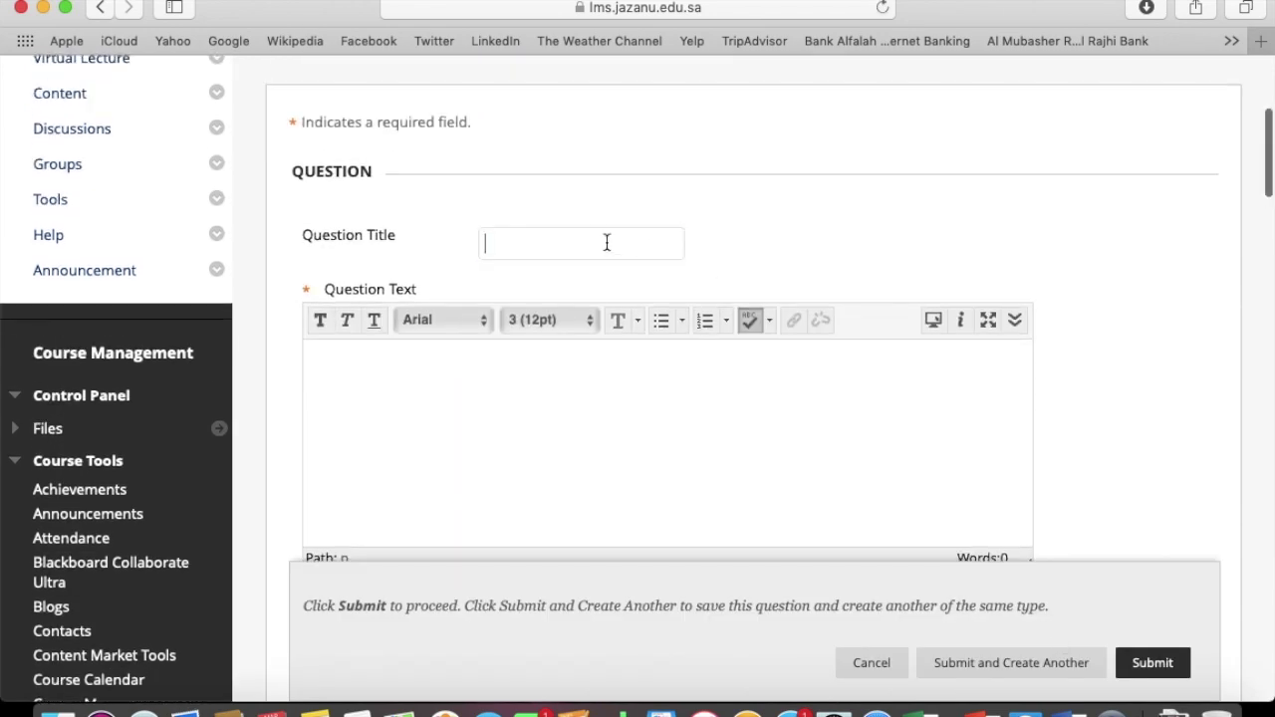
pyautogui.write('M')
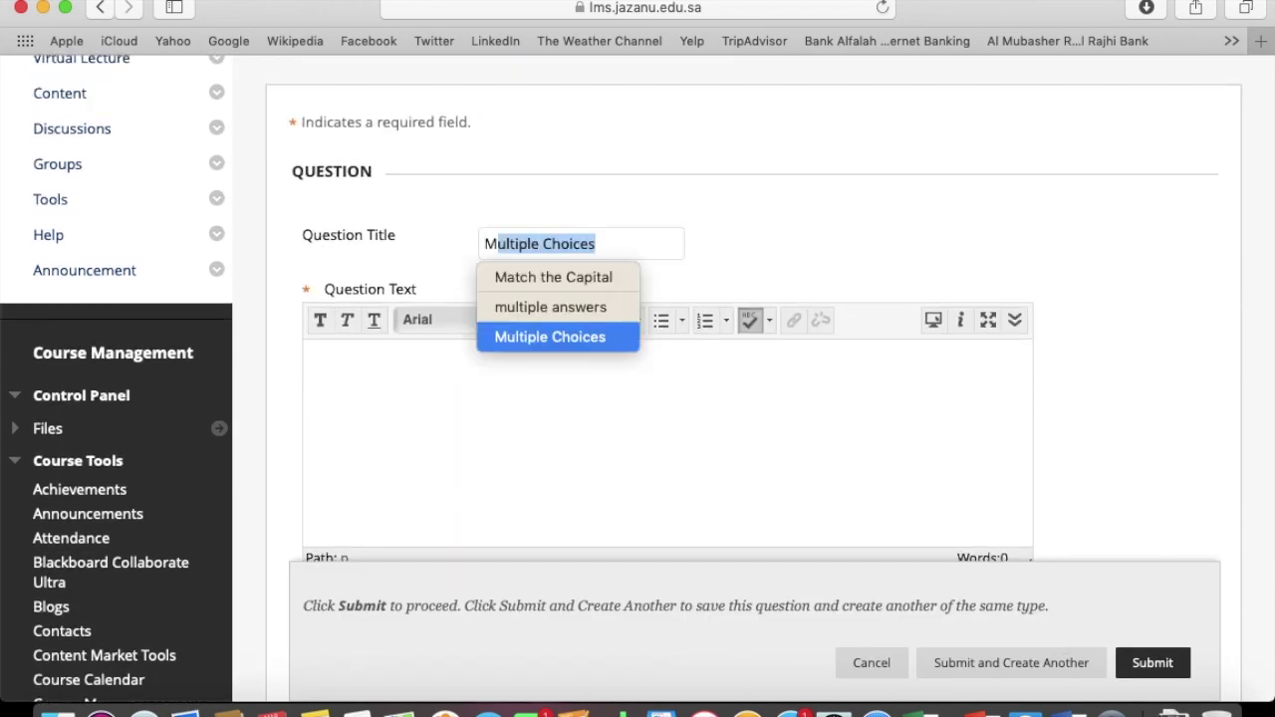
pyautogui.write('ul')
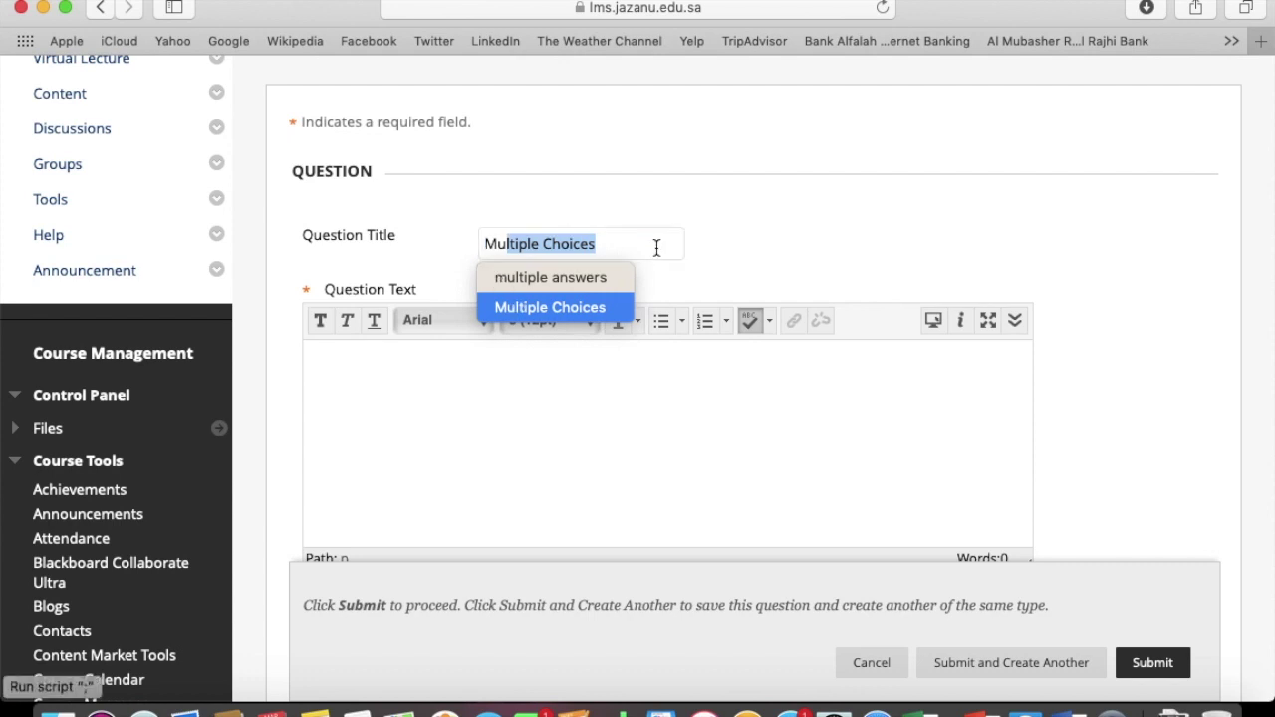
pyautogui.click(660, 248)
# Copy the Garampani sanctuary question line from the Word quiz document
pyautogui.click(509, 454)
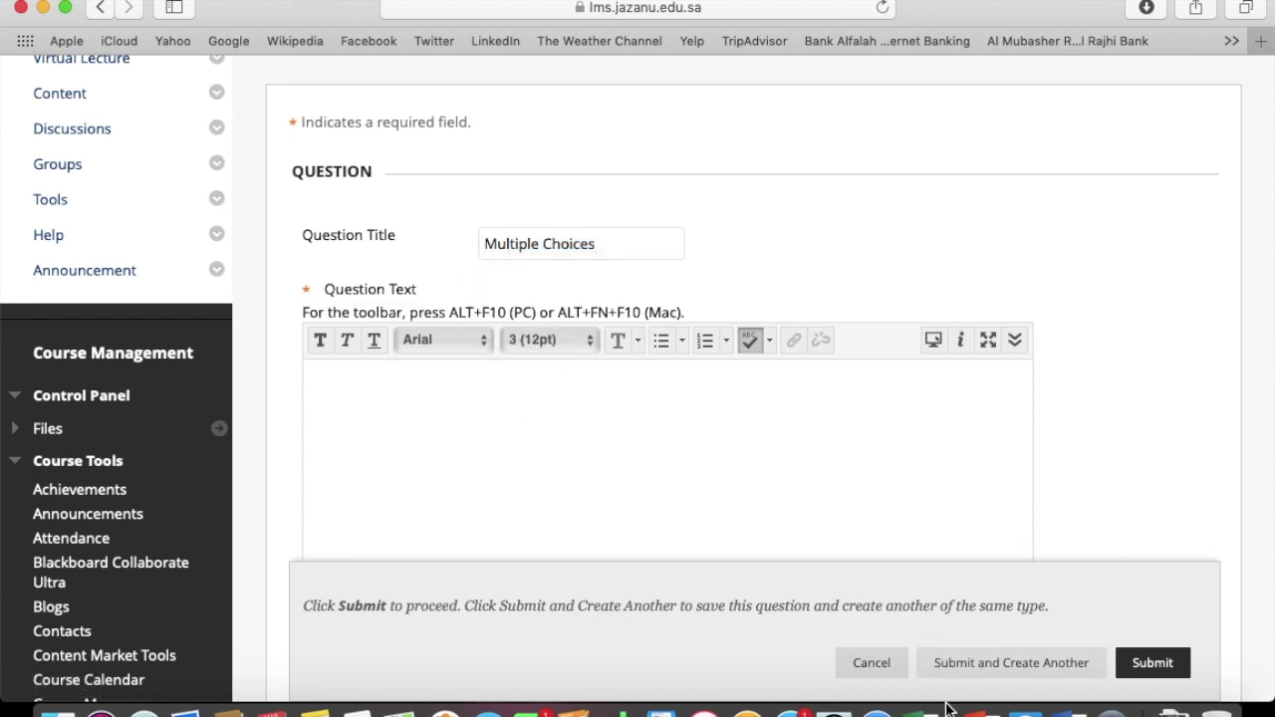
pyautogui.click(1067, 710)
pyautogui.scroll(-5, 763, 351)
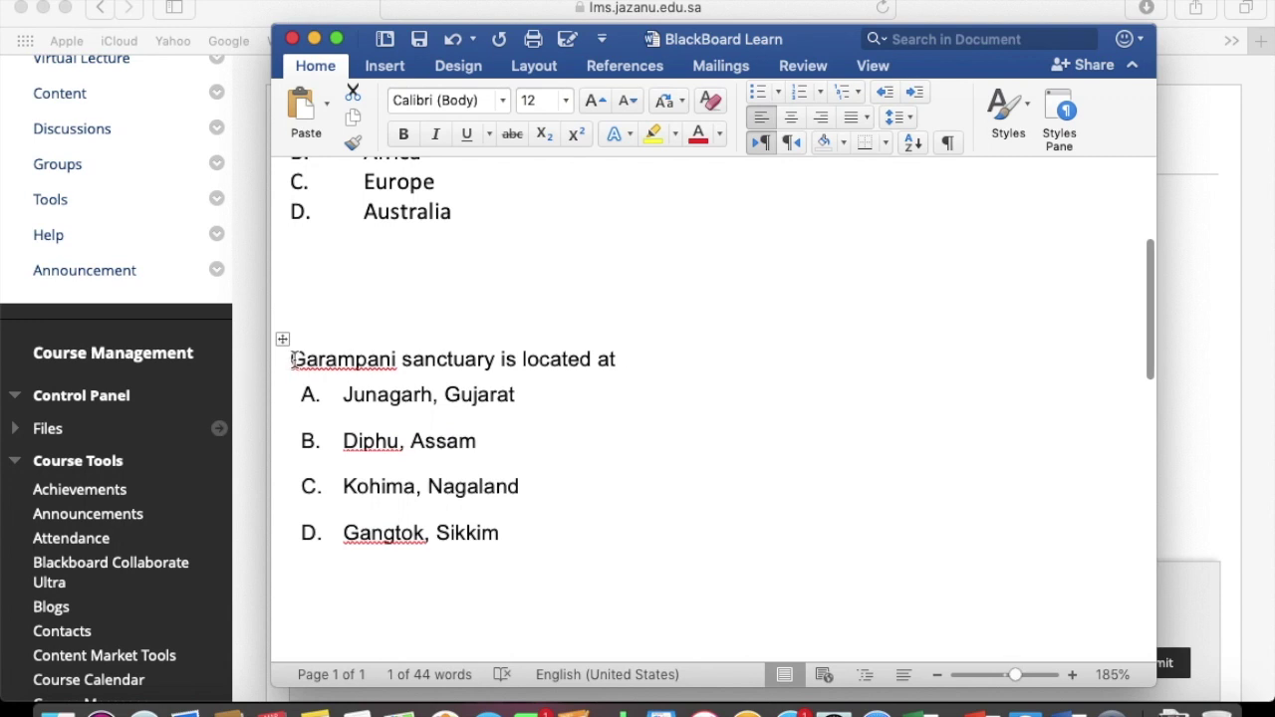
pyautogui.moveTo(291, 359); pyautogui.dragTo(663, 358)
pyautogui.press('super+c')
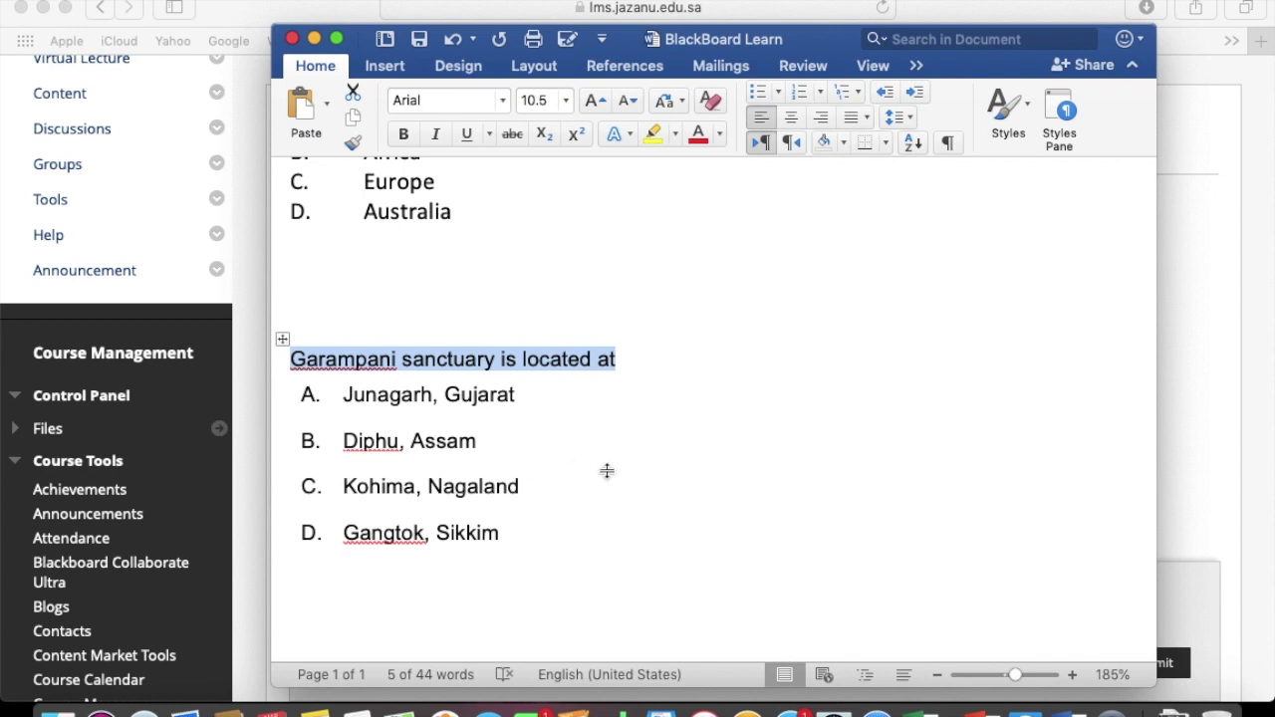
pyautogui.click(1202, 378)
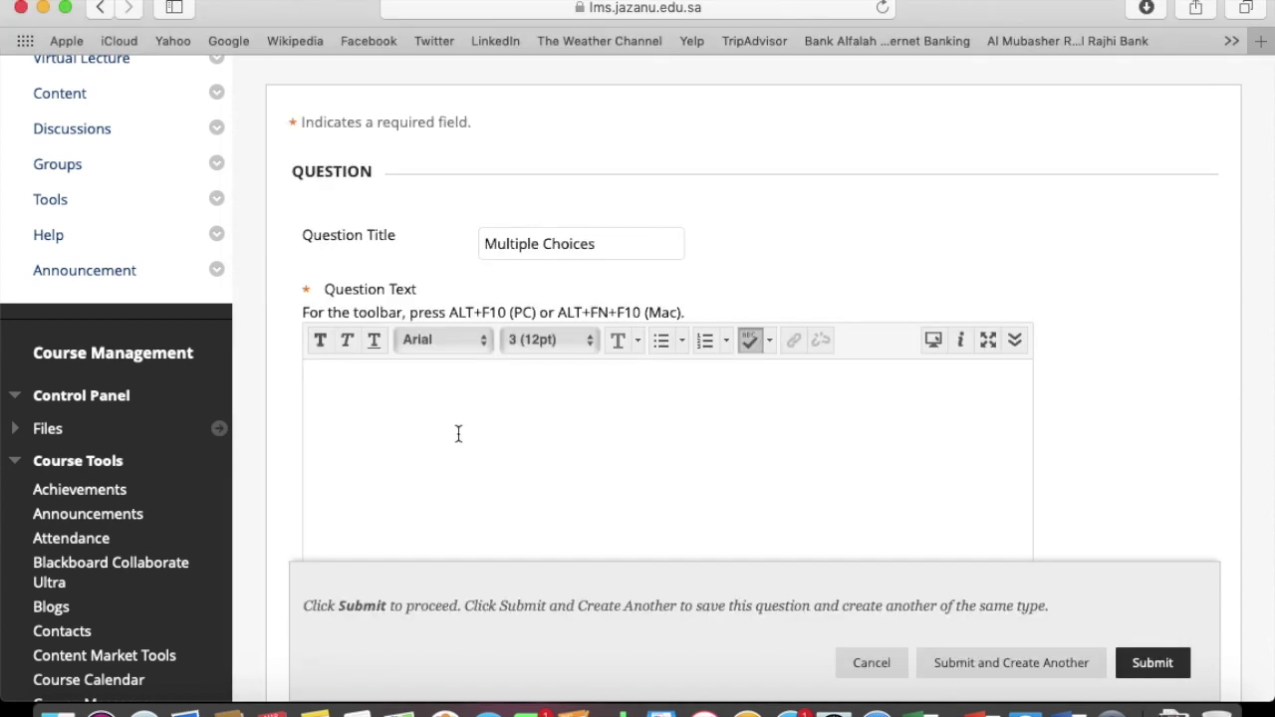
# Paste the Garampani question text and keep answers vertical, shown in random order
pyautogui.press('super+v')
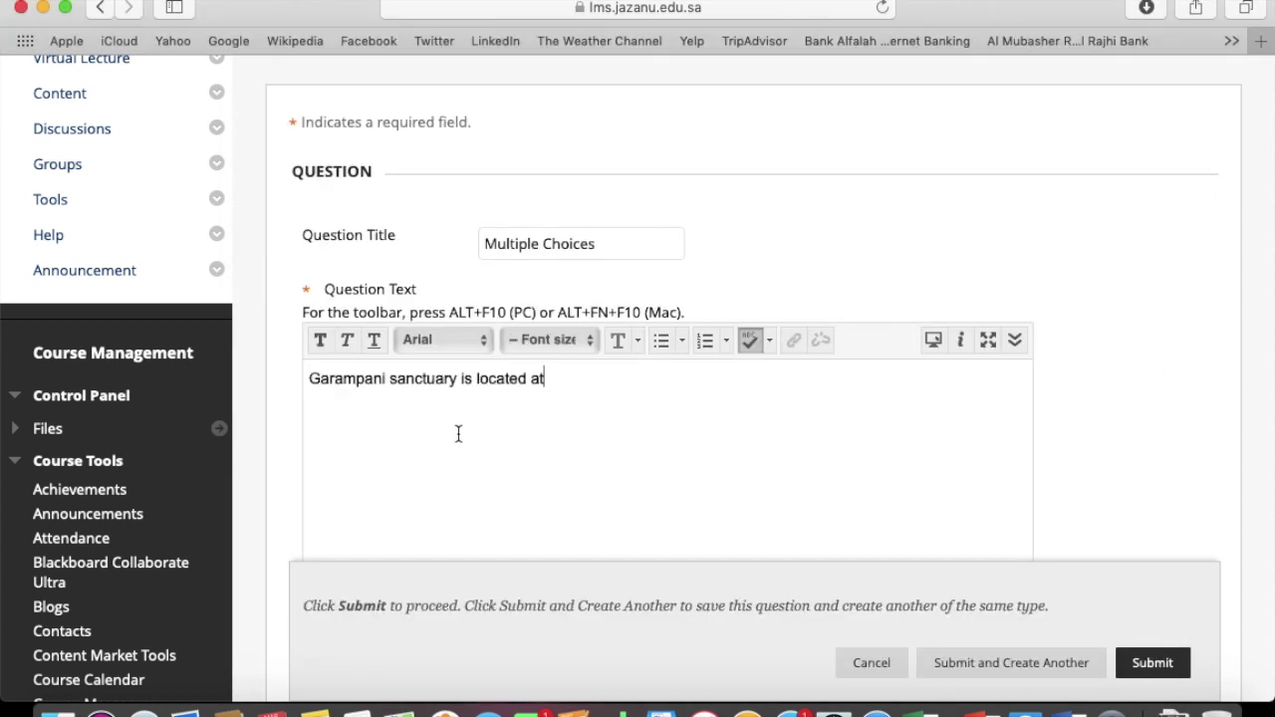
pyautogui.scroll(-5, 1089, 420)
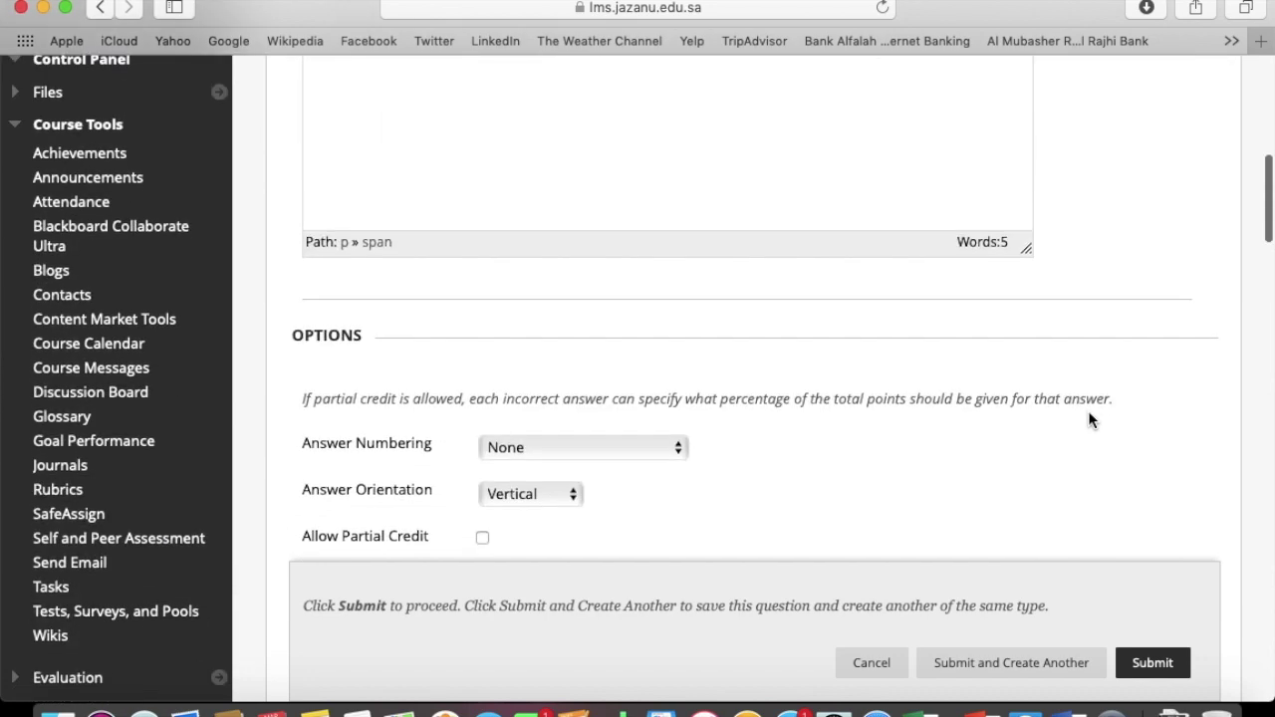
pyautogui.scroll(-4, 1088, 411)
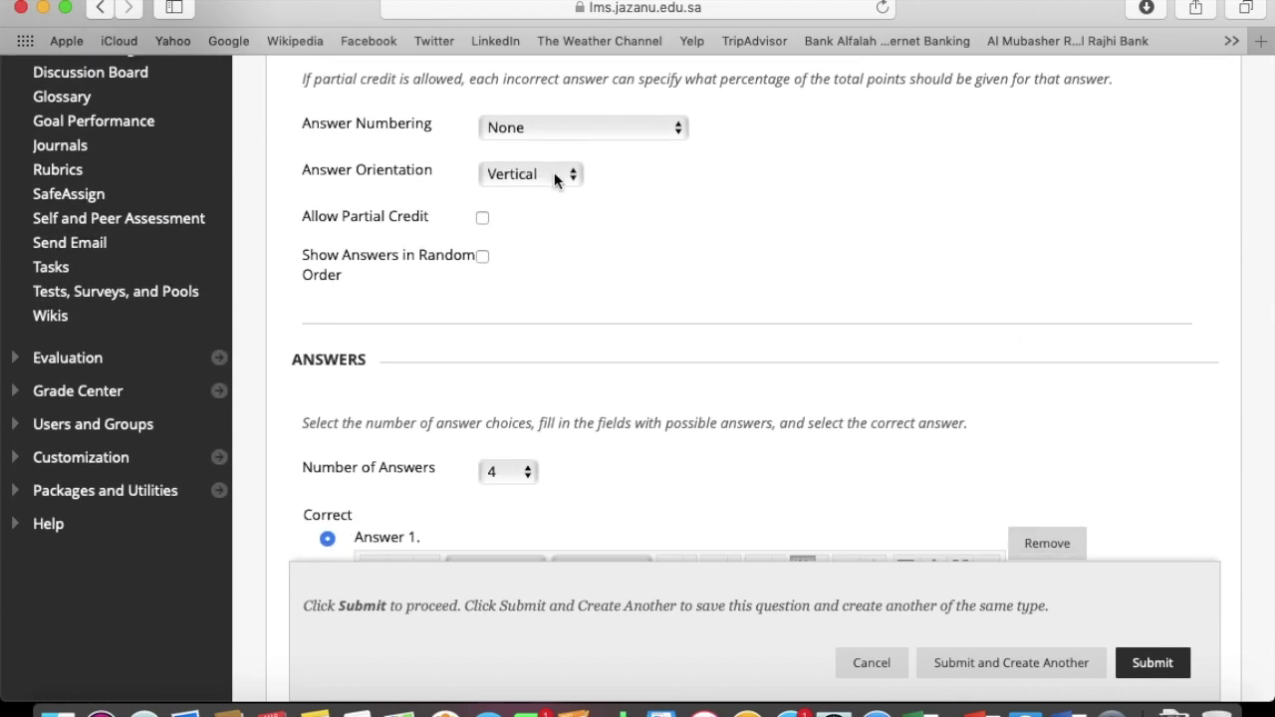
pyautogui.click(555, 177)
pyautogui.click(555, 173)
pyautogui.click(481, 255)
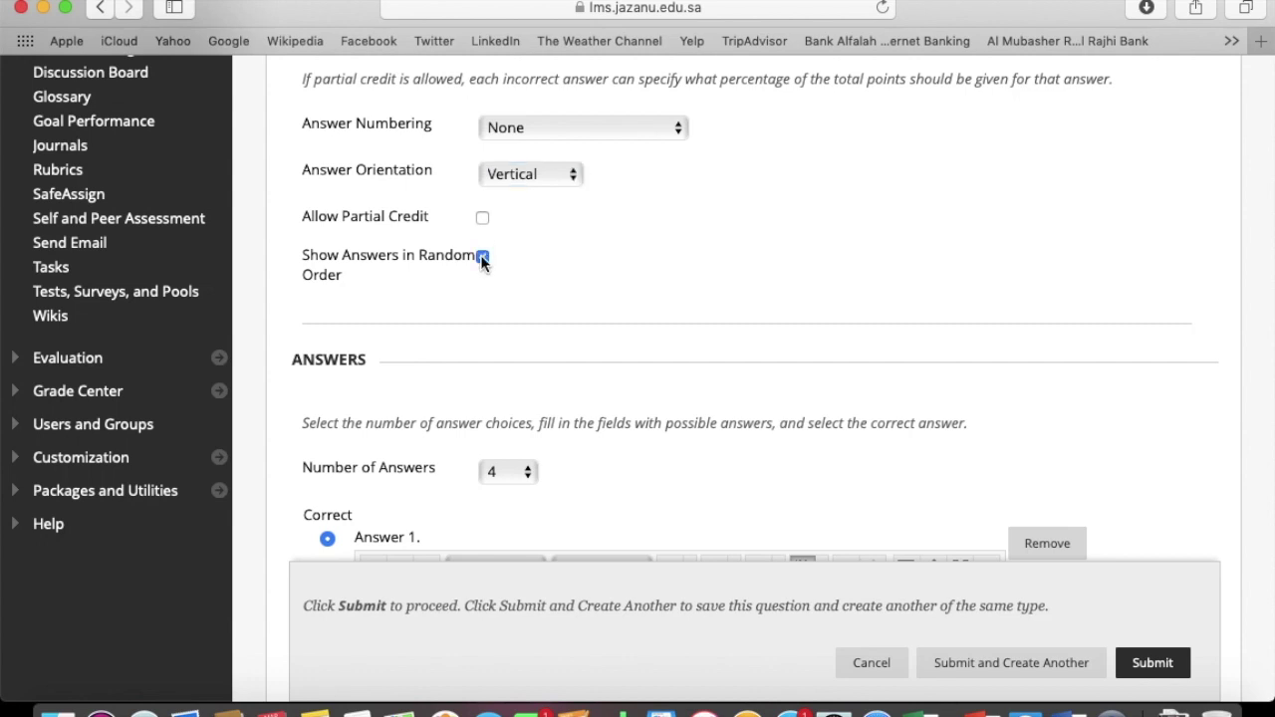
pyautogui.scroll(-3, 589, 262)
pyautogui.scroll(-3, 589, 262)
# Fill Answer 1 with 'Junagarh, Gujarat' and Answer 2 with 'Diphu, Assam' from Word
pyautogui.click(592, 256)
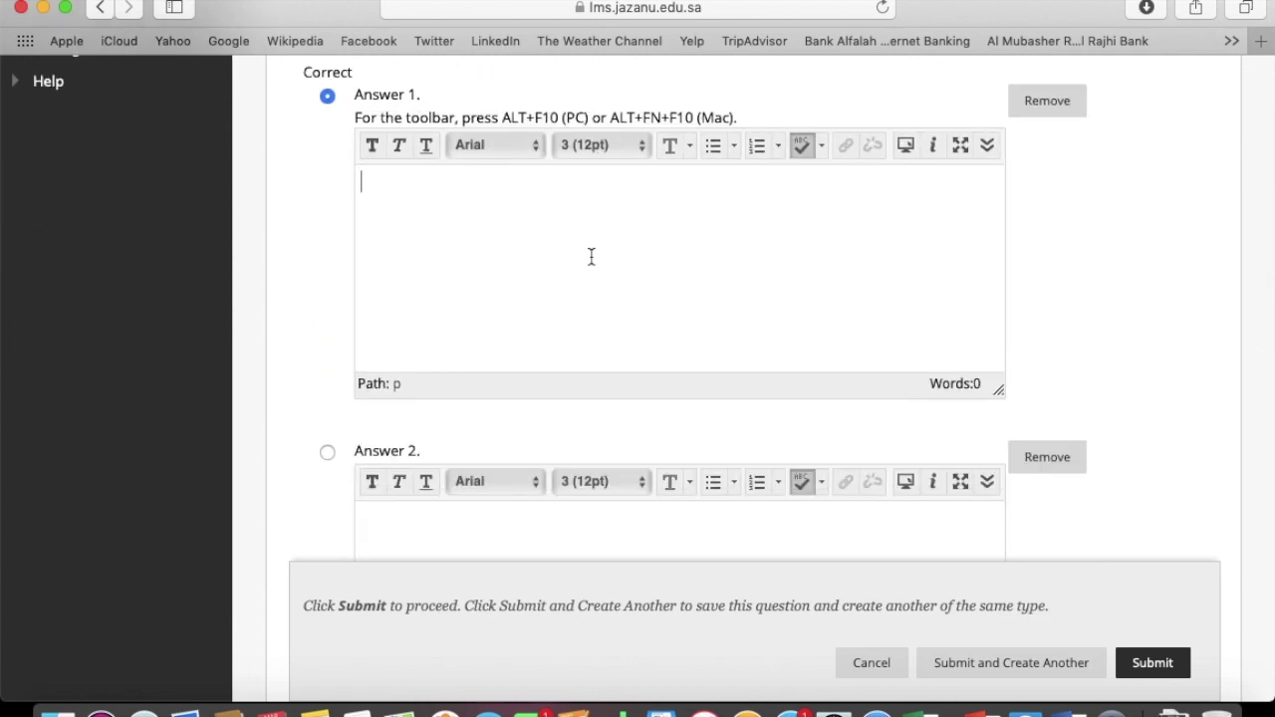
pyautogui.click(1081, 711)
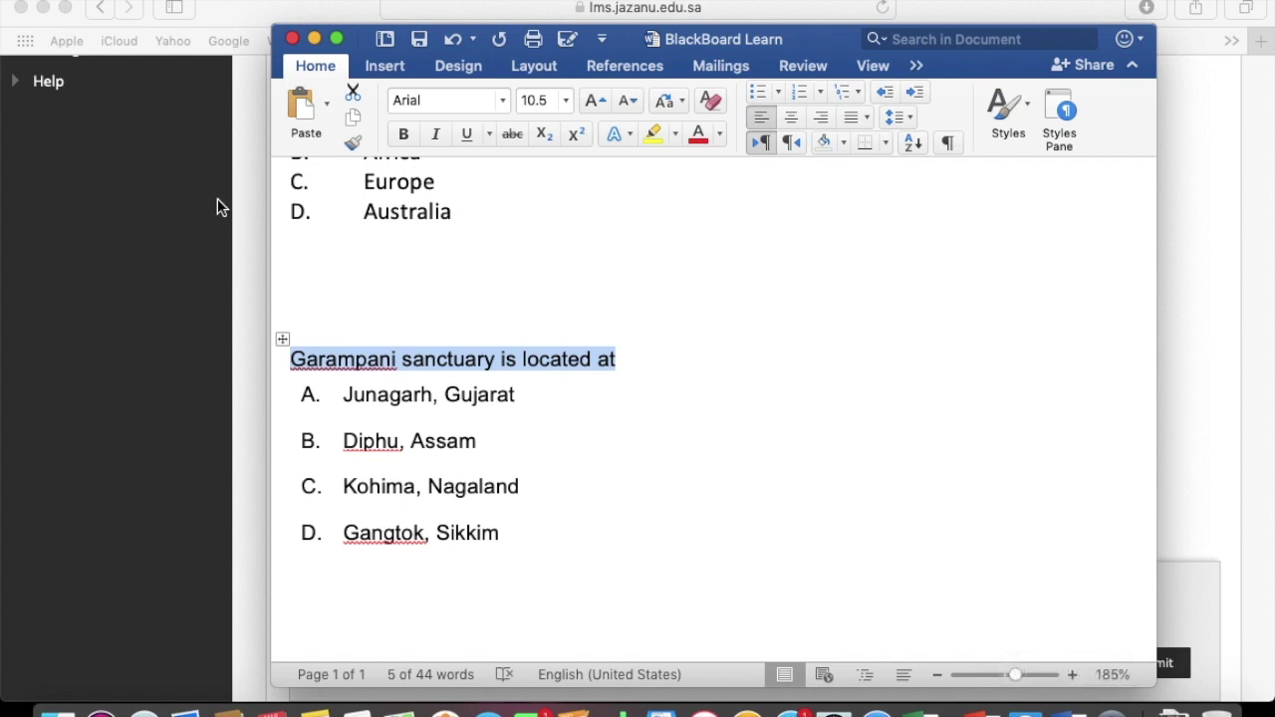
pyautogui.moveTo(344, 394); pyautogui.dragTo(526, 394)
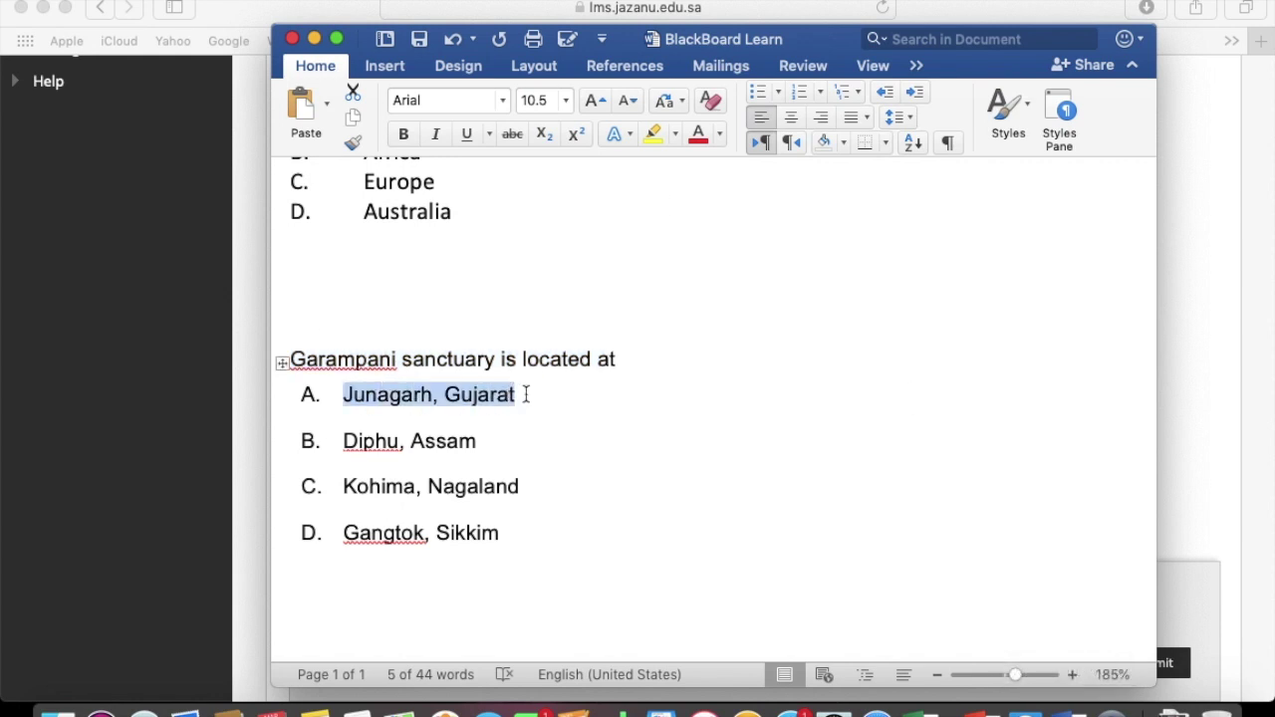
pyautogui.press('super+c')
pyautogui.click(156, 442)
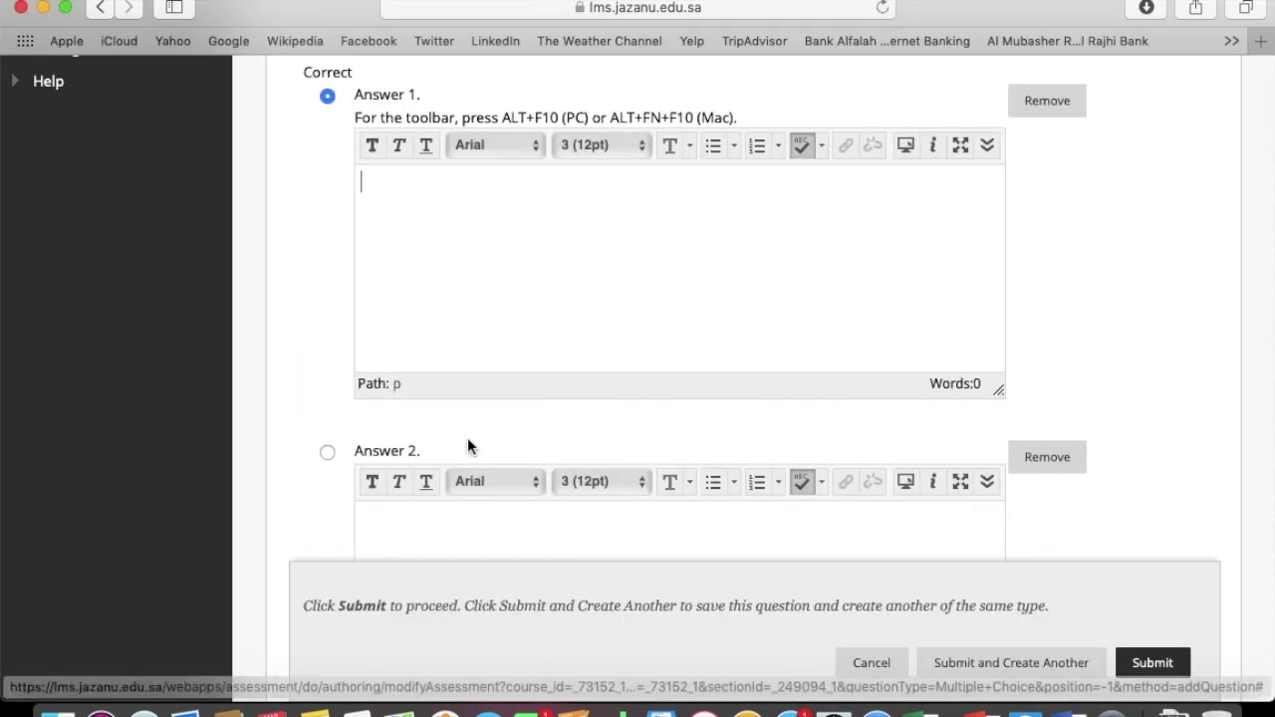
pyautogui.press('super+v')
pyautogui.scroll(-5, 497, 602)
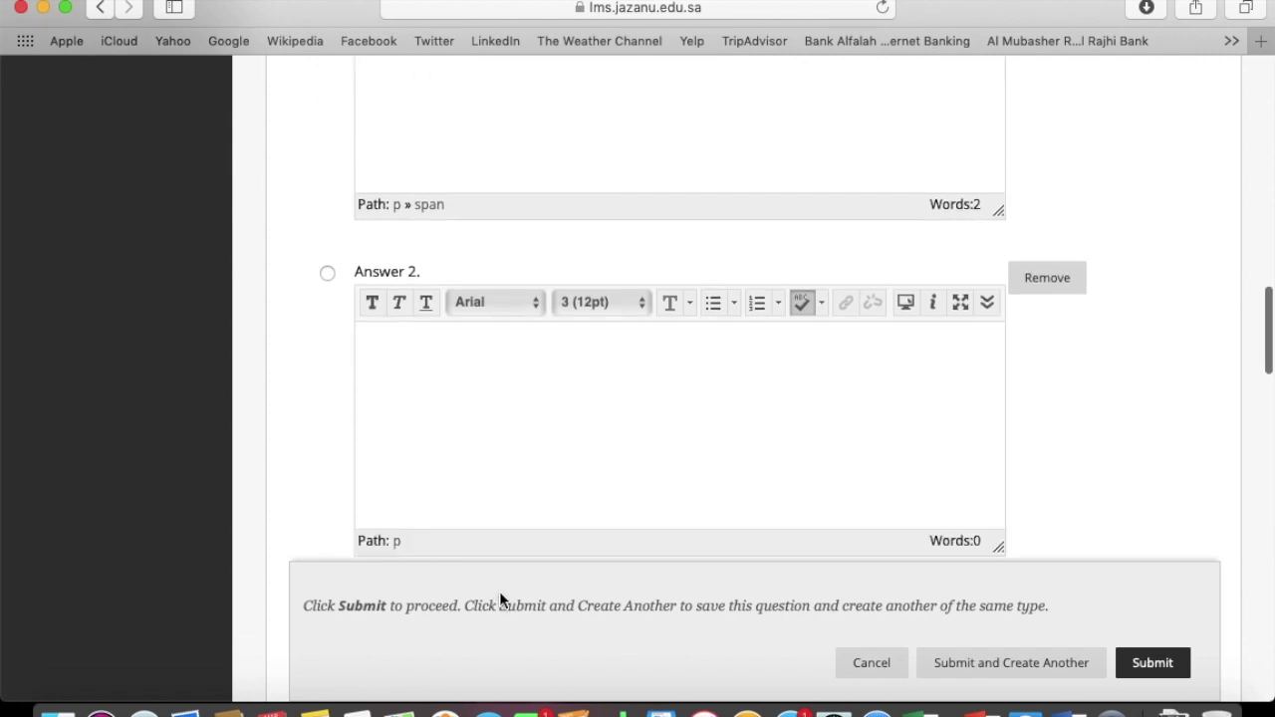
pyautogui.click(489, 426)
pyautogui.click(1067, 709)
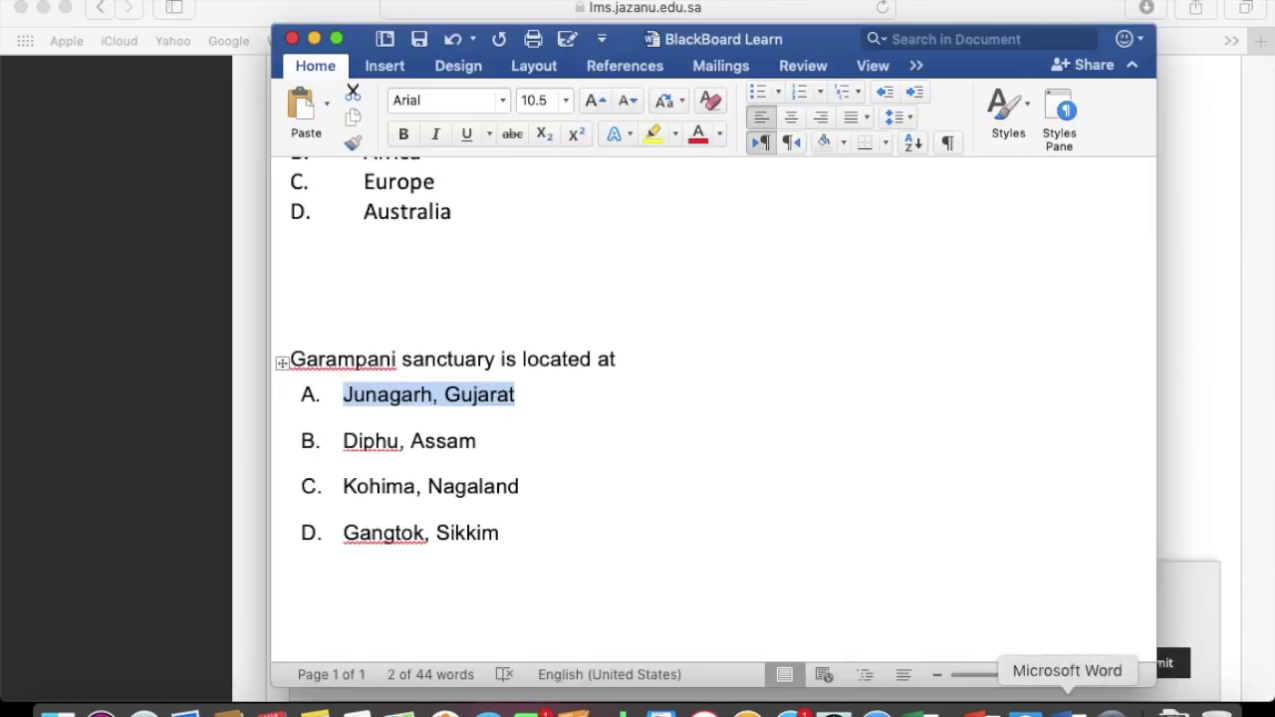
pyautogui.moveTo(343, 440); pyautogui.dragTo(484, 440)
pyautogui.press('super+c')
pyautogui.click(227, 415)
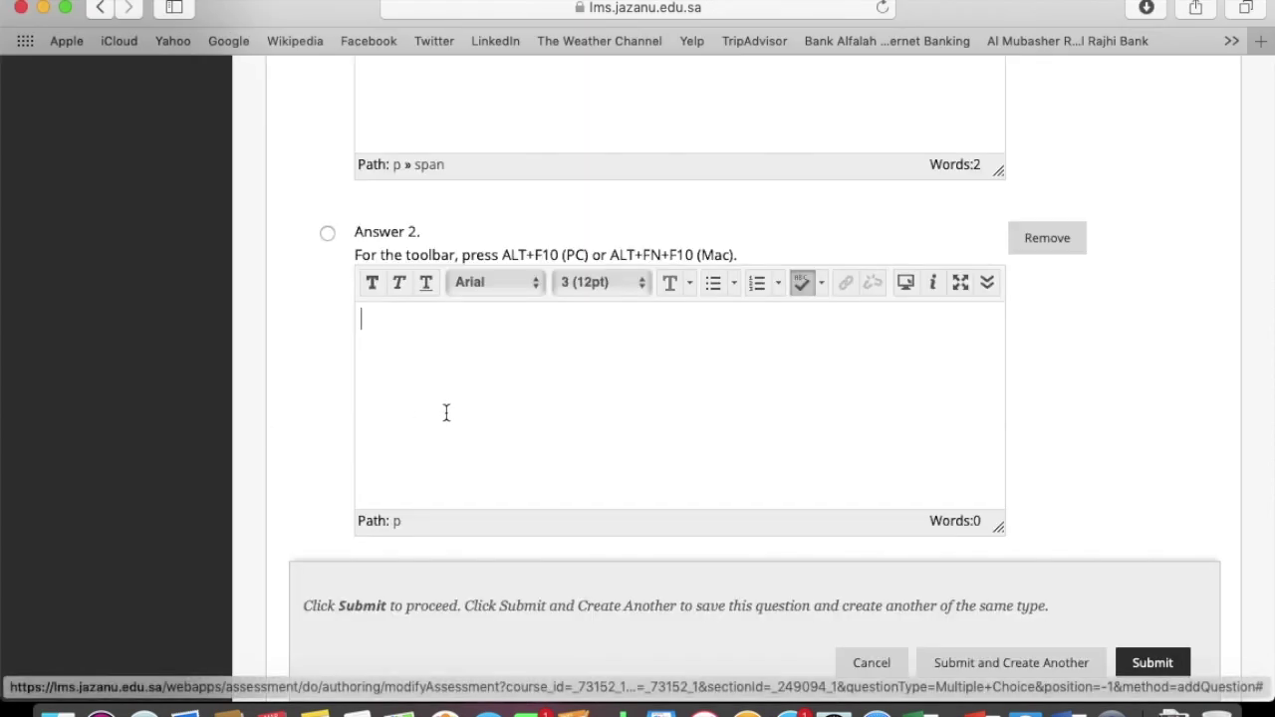
pyautogui.press('super+v')
# Fill Answer 3 with 'Kohima, Nagaland' and Answer 4 with 'Gangtok, Sikkim', marked correct
pyautogui.scroll(-5, 1068, 444)
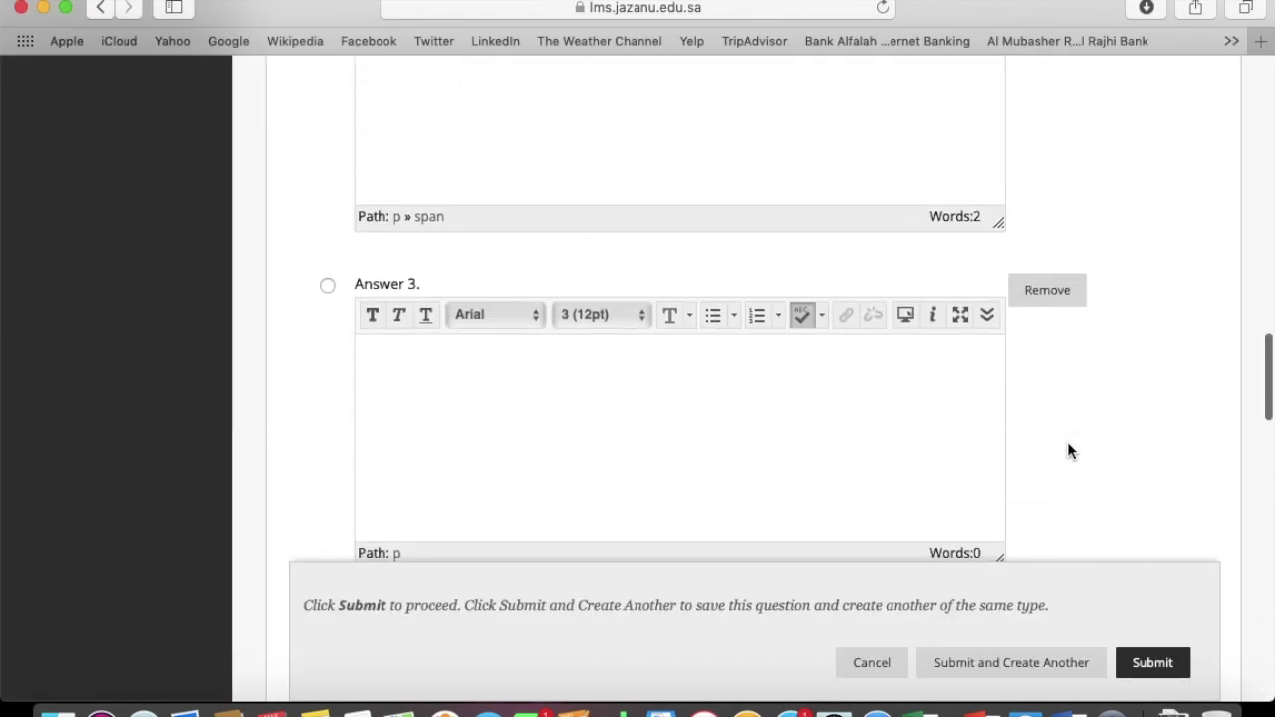
pyautogui.click(819, 435)
pyautogui.click(1067, 709)
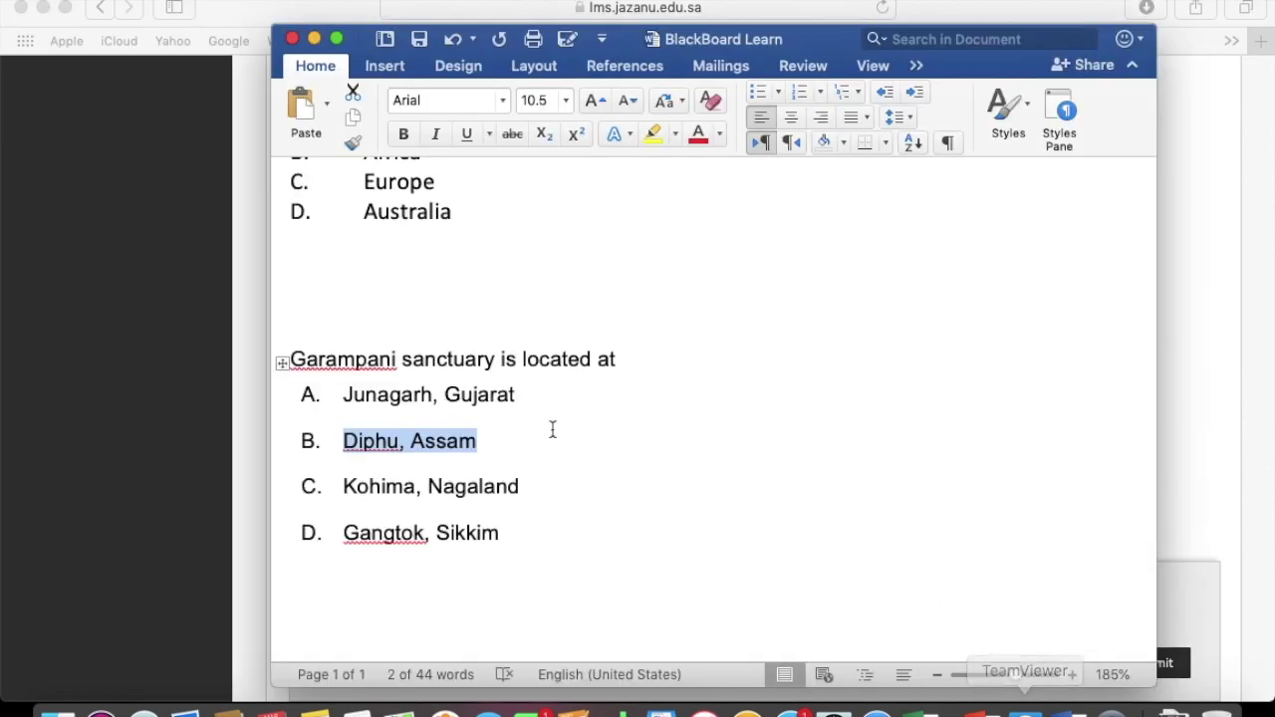
pyautogui.tripleClick(336, 487)
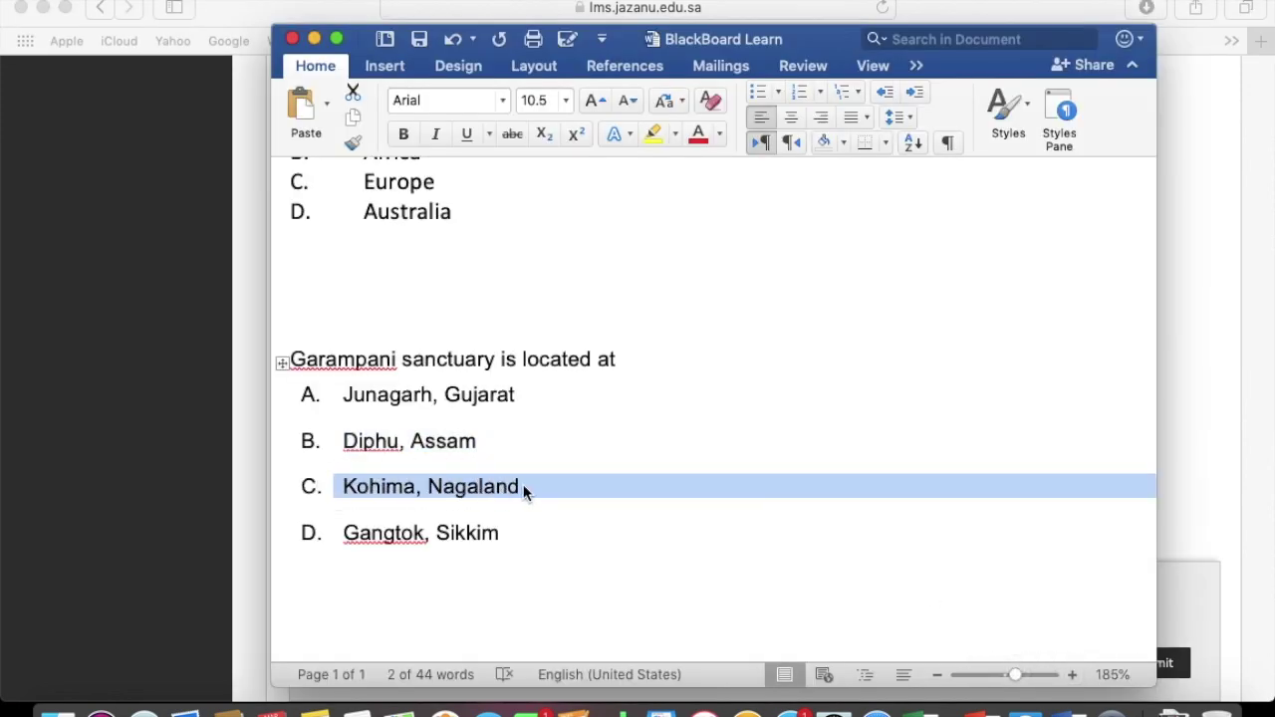
pyautogui.press('super+c')
pyautogui.click(195, 462)
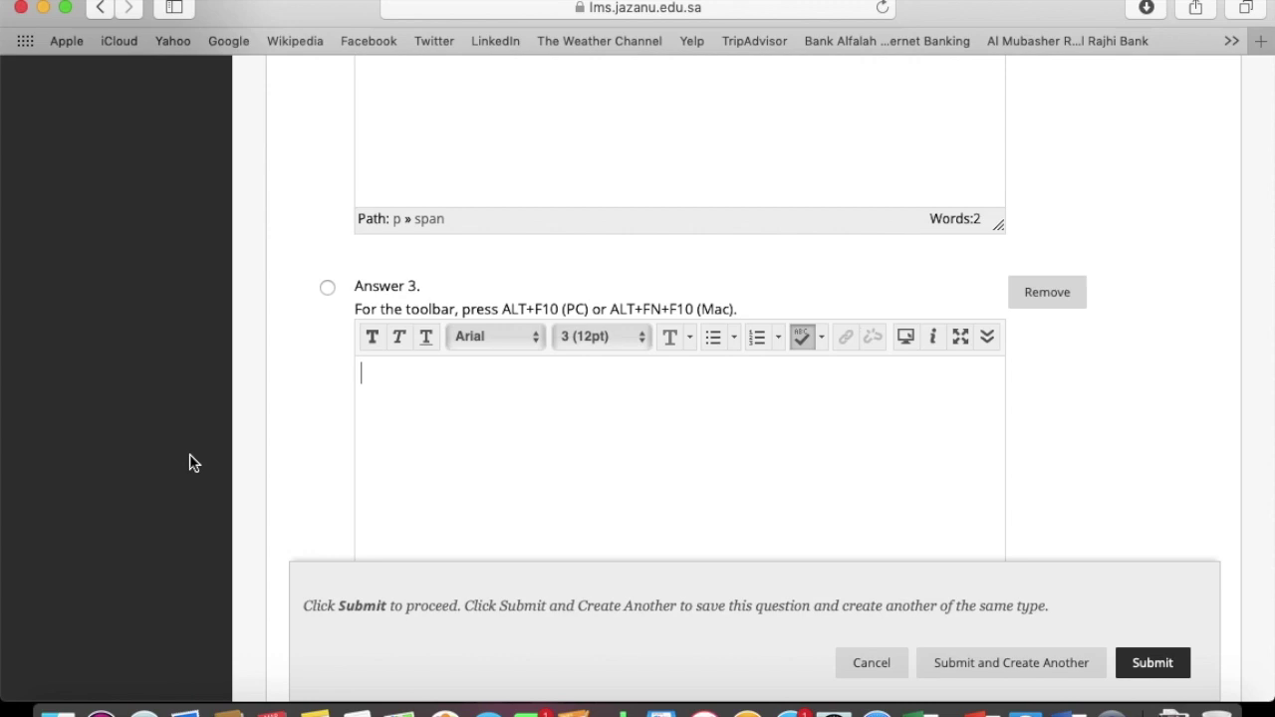
pyautogui.press('super+v')
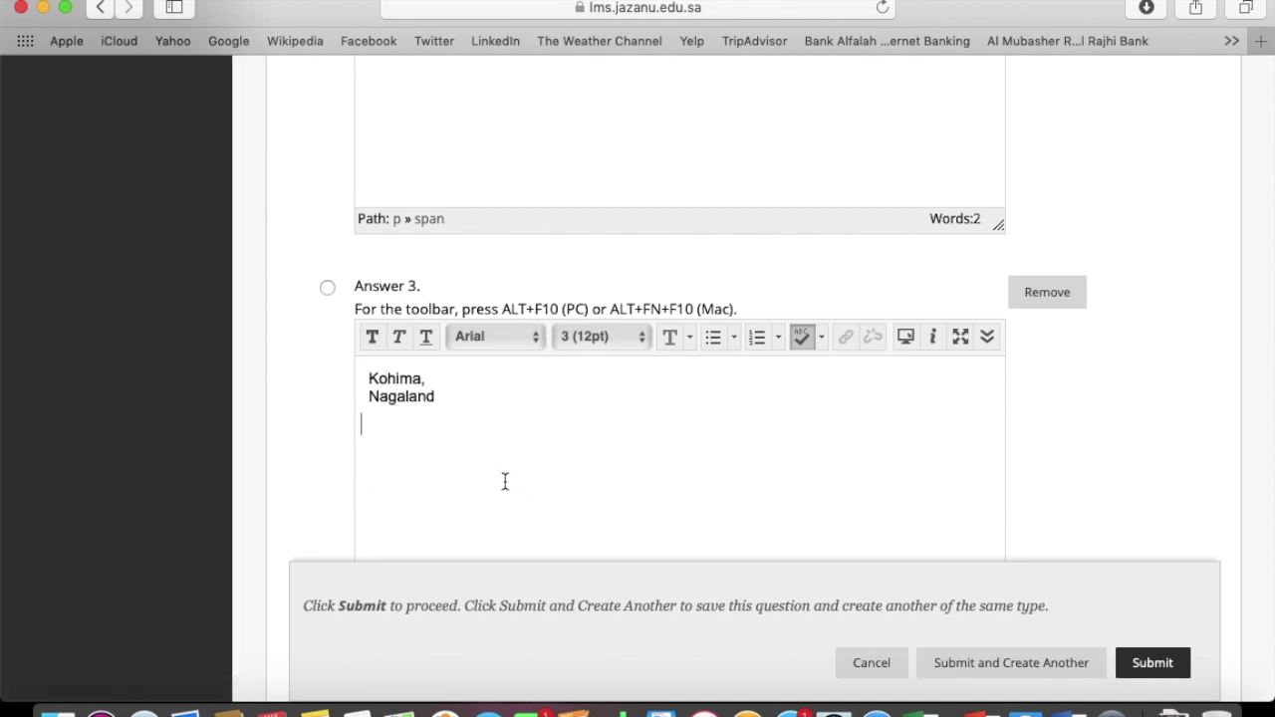
pyautogui.click(372, 397)
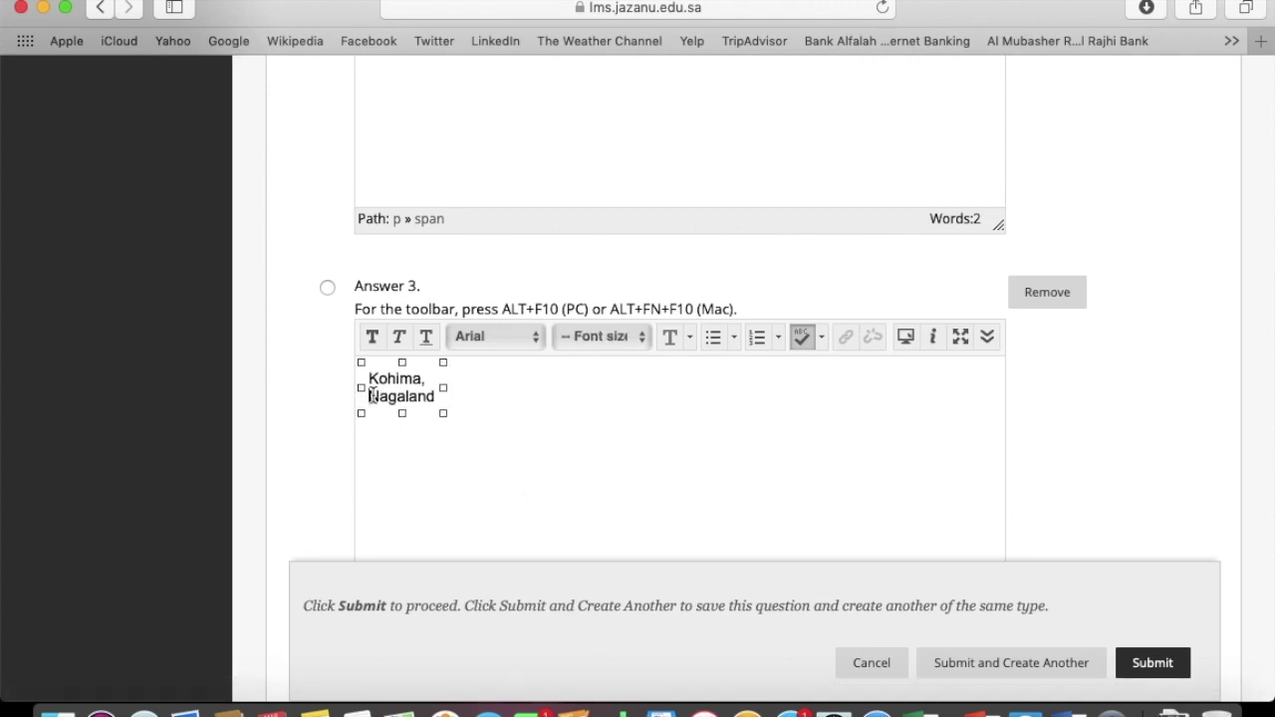
pyautogui.click(407, 448)
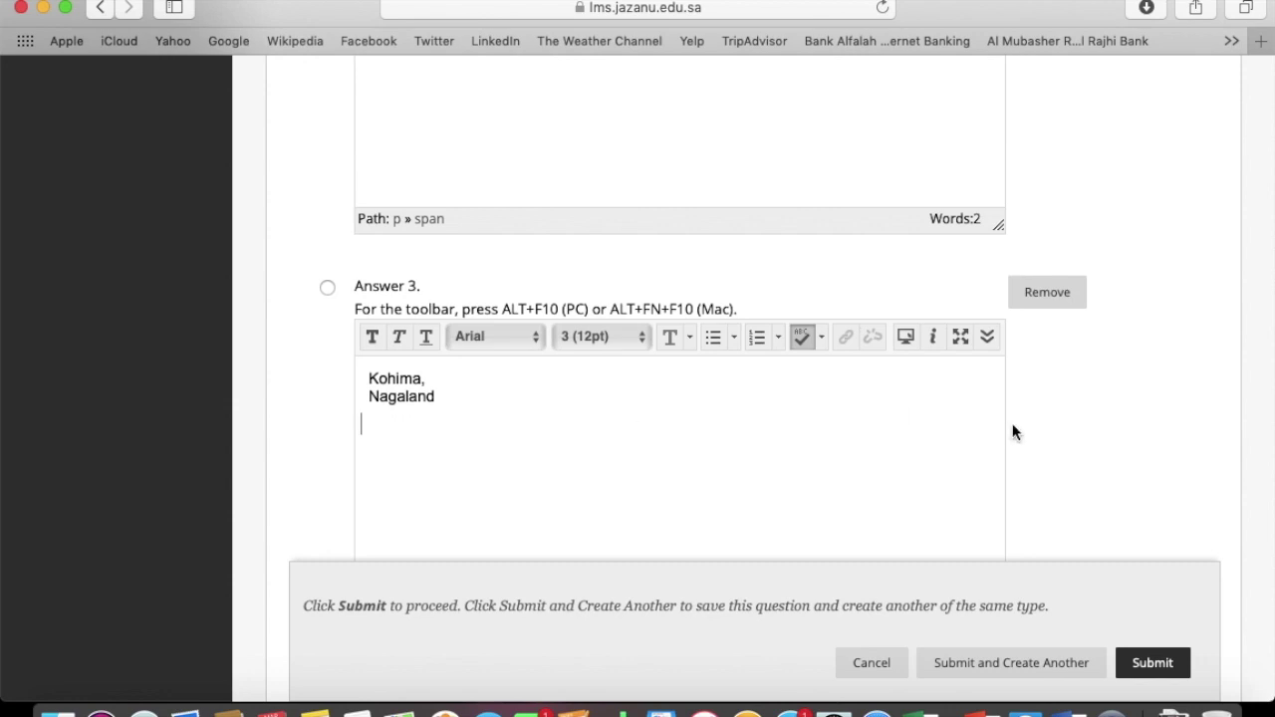
pyautogui.scroll(-5, 1014, 423)
pyautogui.click(706, 405)
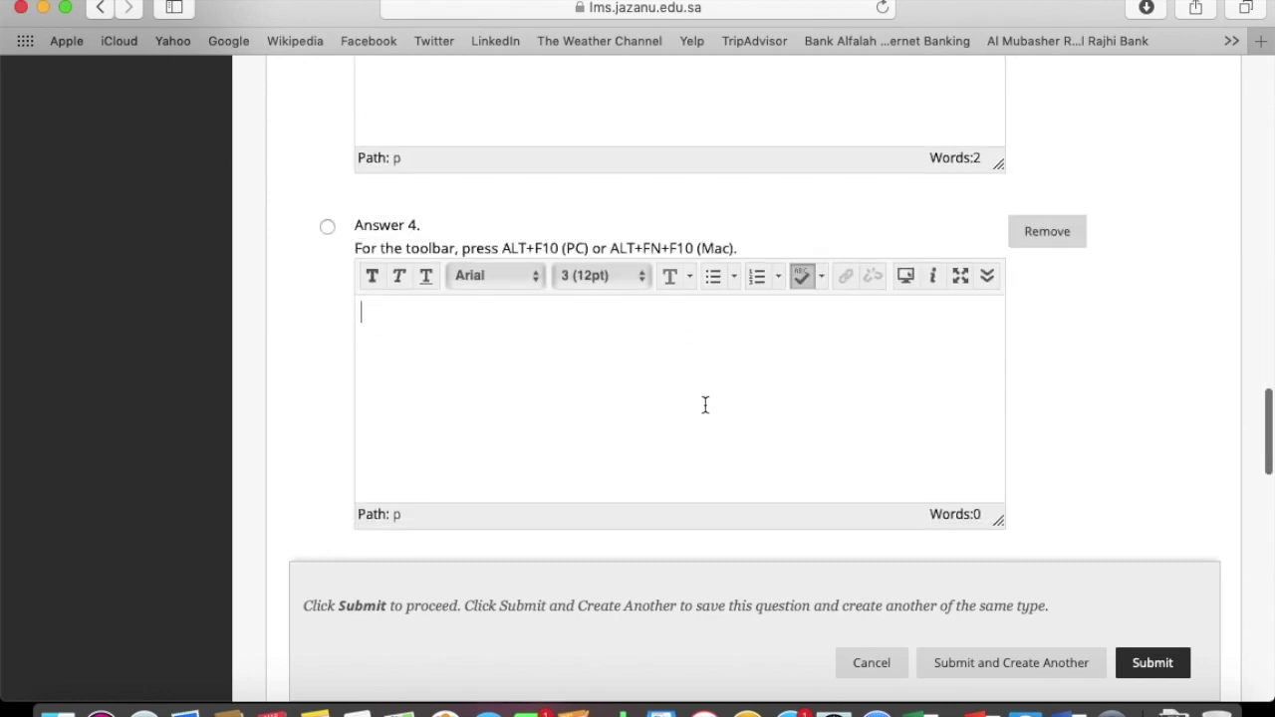
pyautogui.click(1068, 709)
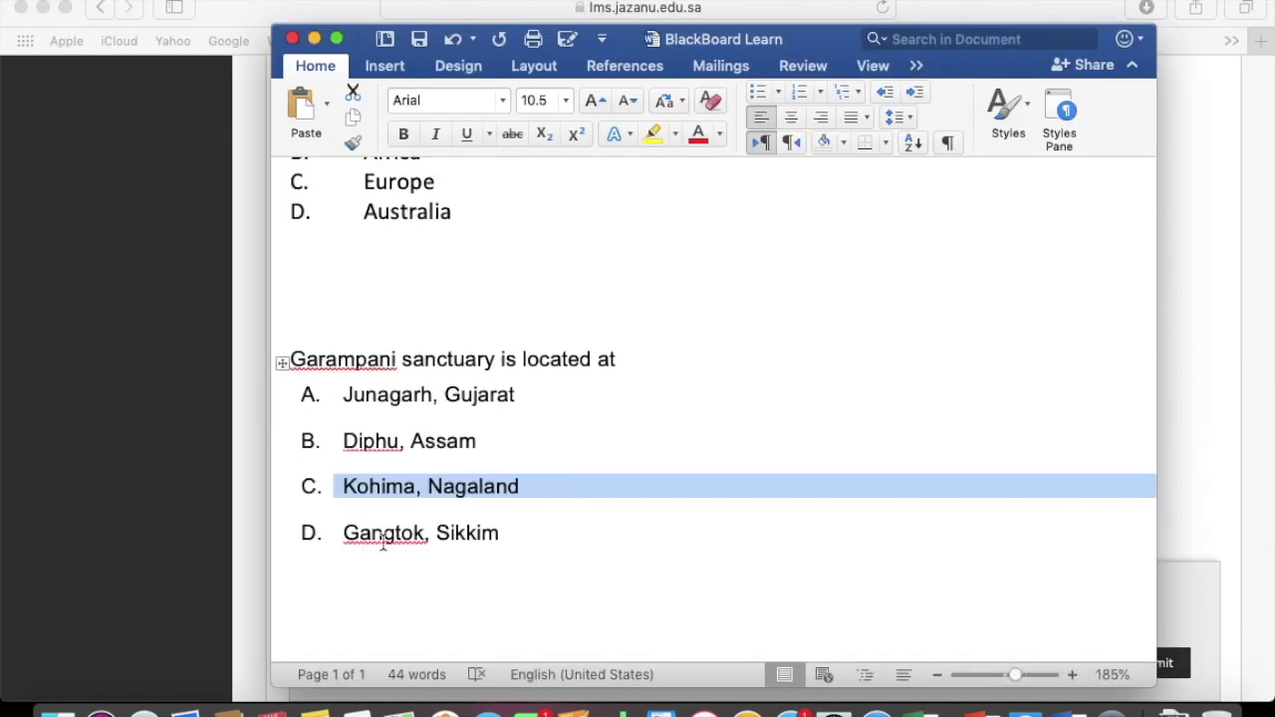
pyautogui.moveTo(344, 533); pyautogui.dragTo(506, 536)
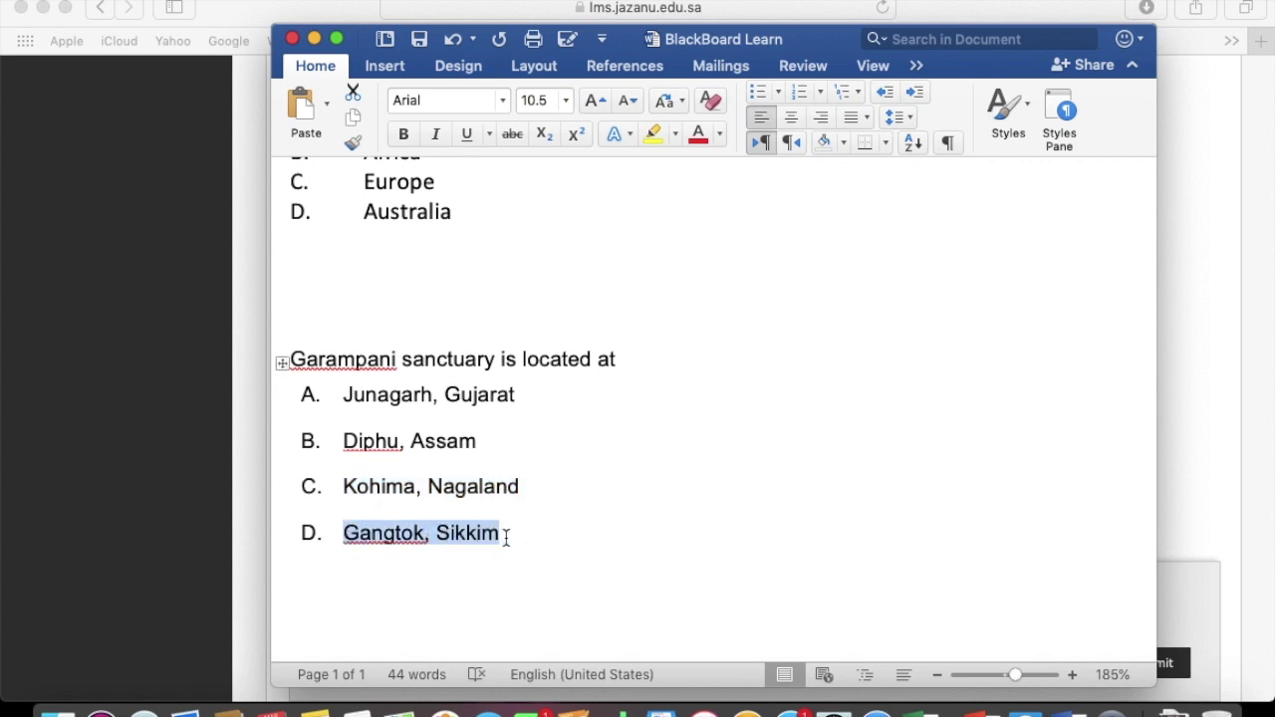
pyautogui.click(187, 447)
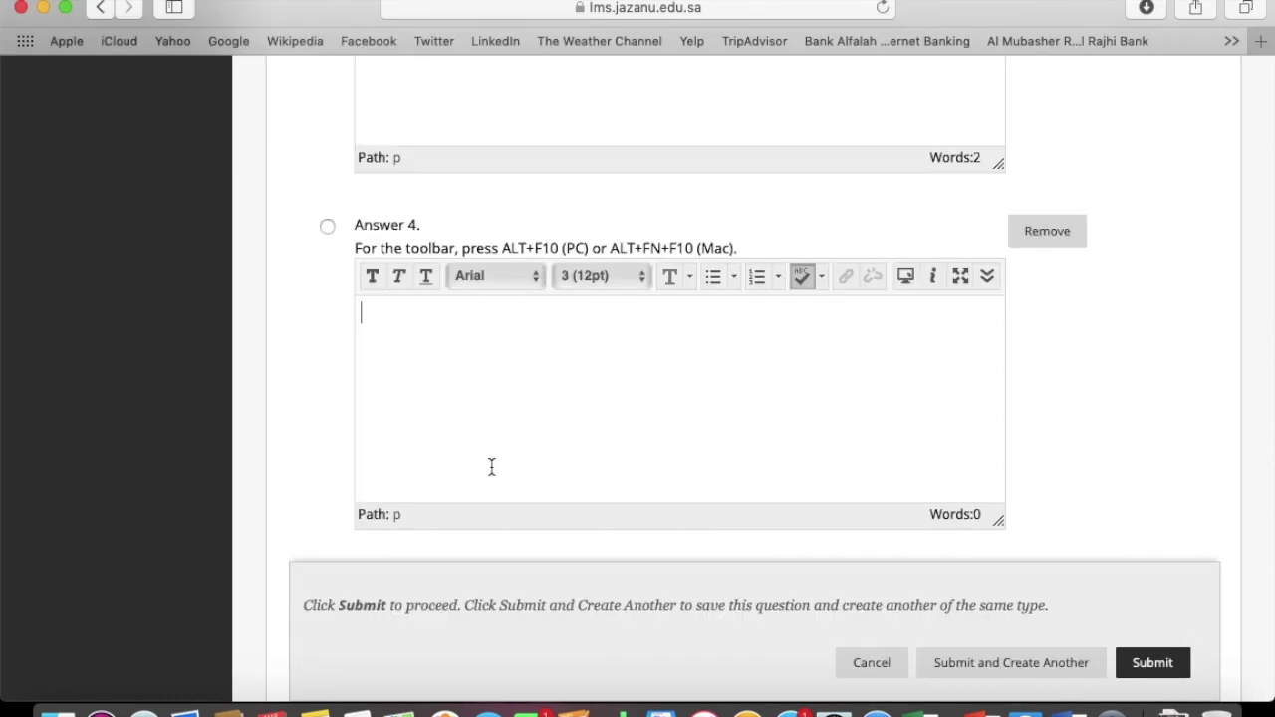
pyautogui.press('super+v')
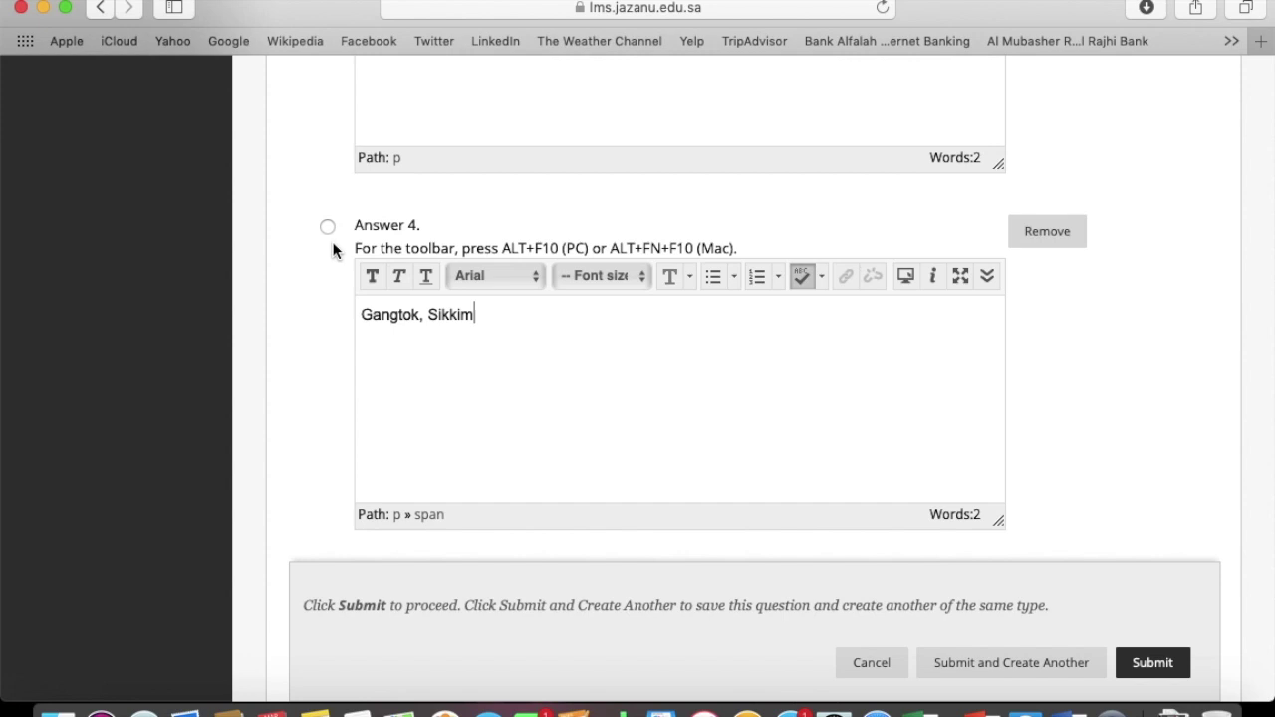
pyautogui.click(326, 227)
# Add correct feedback 'right!' and incorrect feedback 'Sorry1', then submit the question
pyautogui.scroll(-10, 1026, 373)
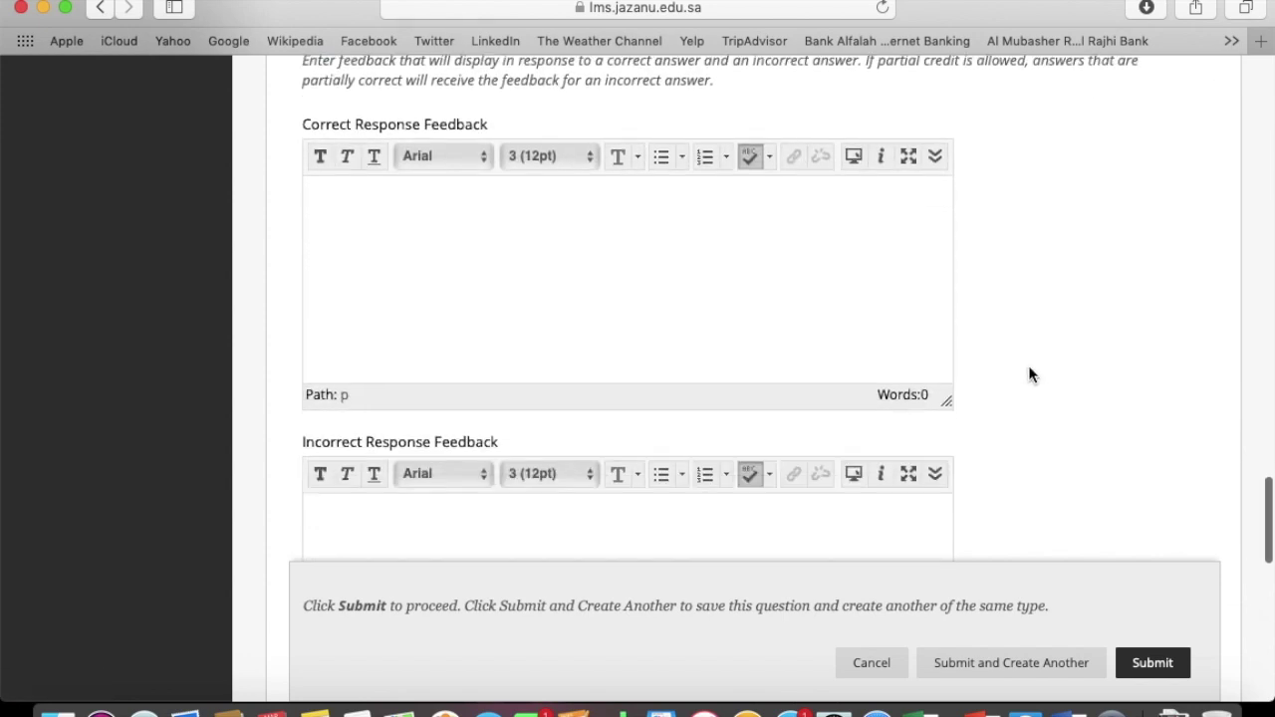
pyautogui.click(746, 319)
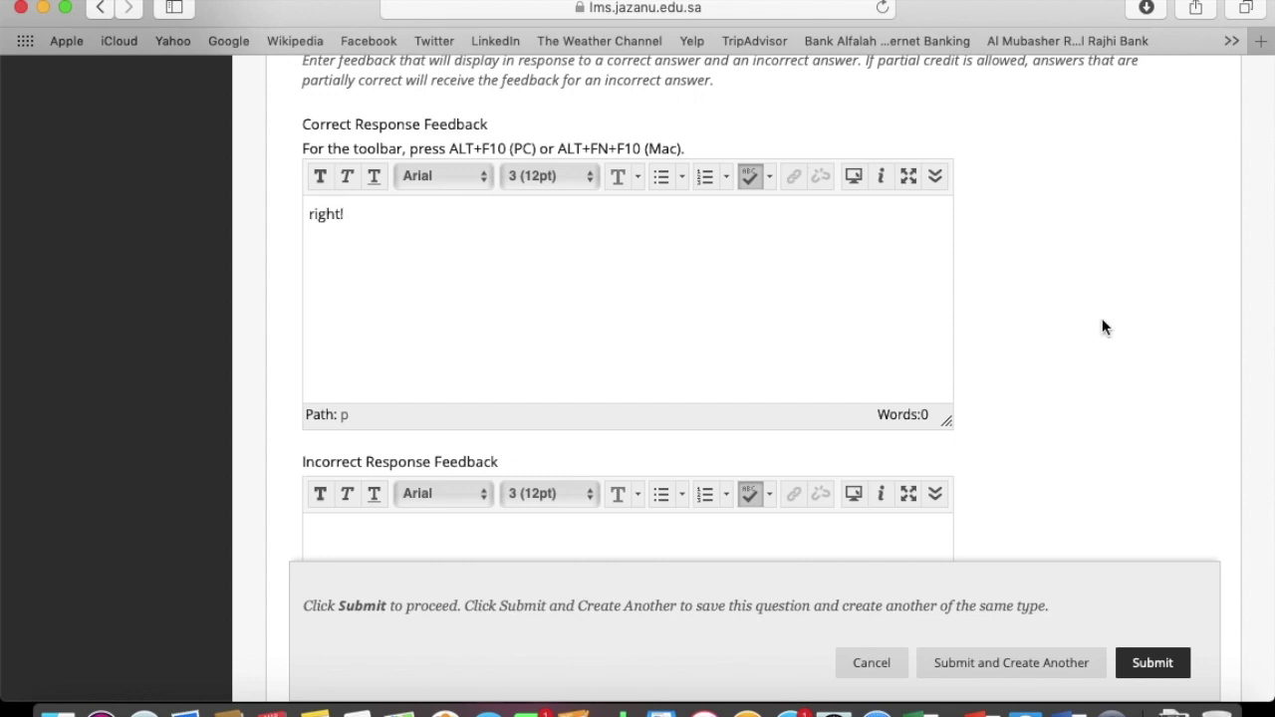
pyautogui.scroll(-5, 1102, 319)
pyautogui.click(734, 327)
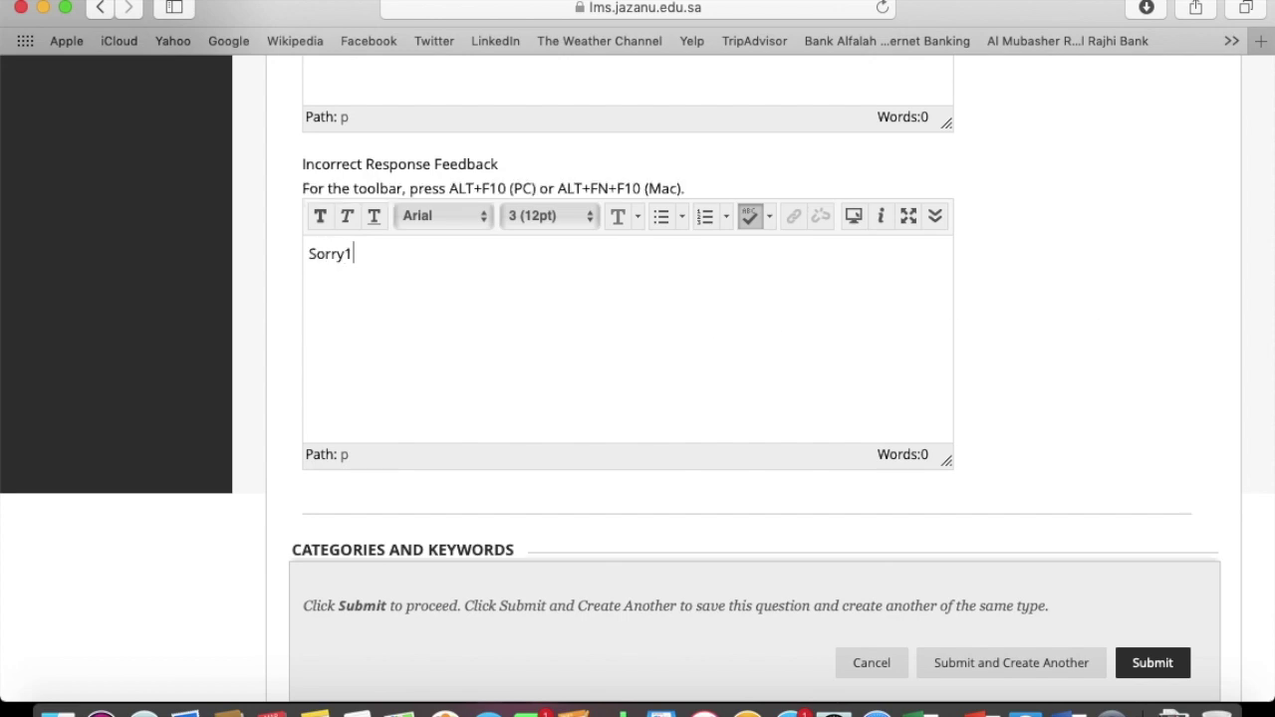
pyautogui.scroll(-10, 983, 321)
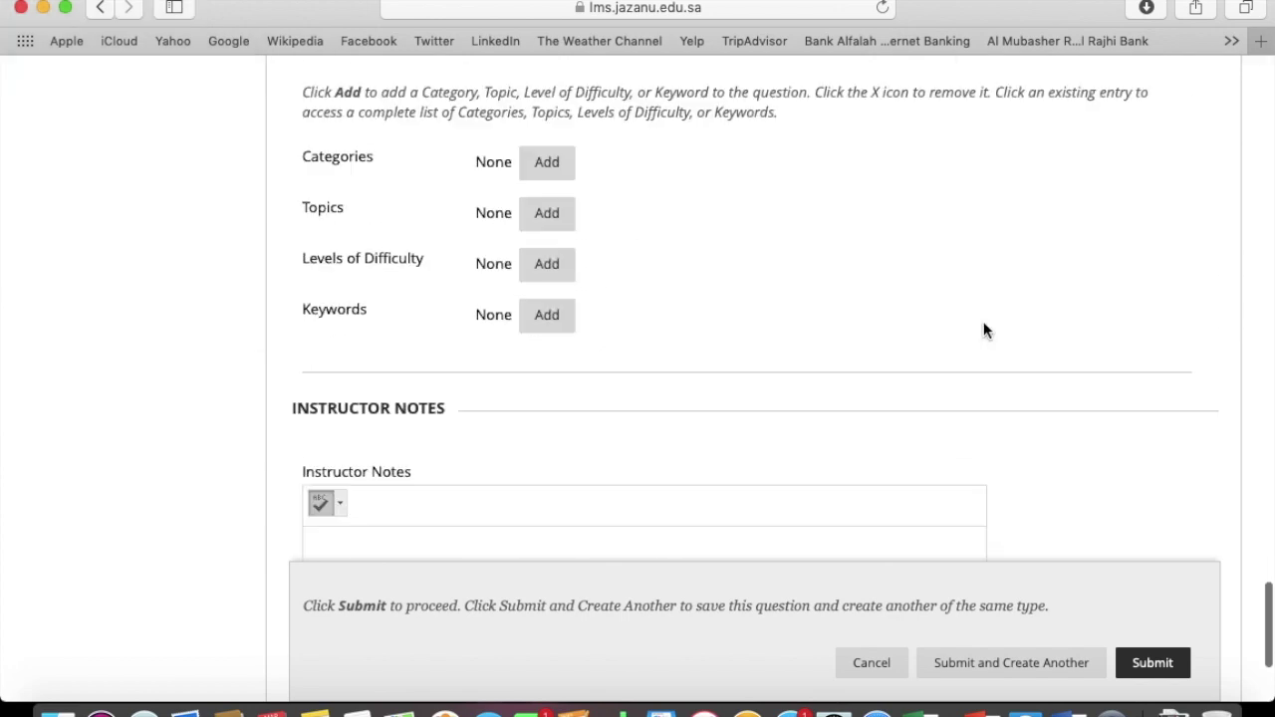
pyautogui.scroll(-2, 983, 330)
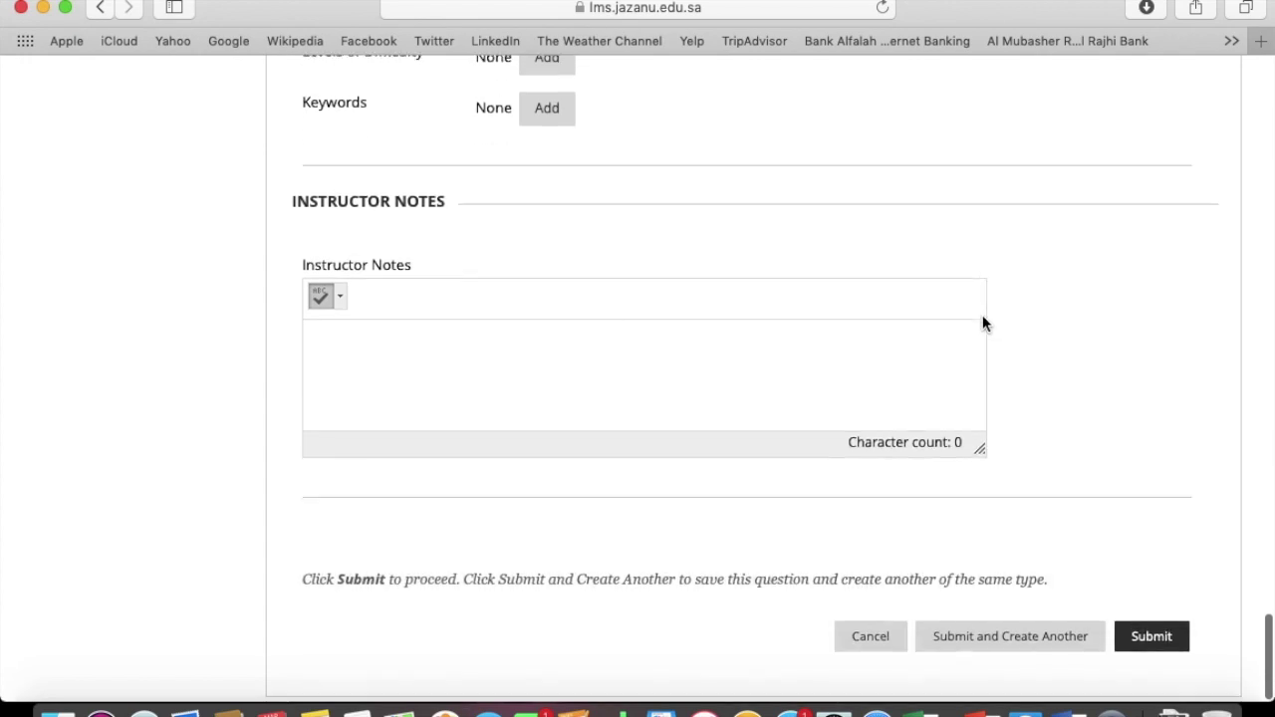
pyautogui.click(1145, 643)
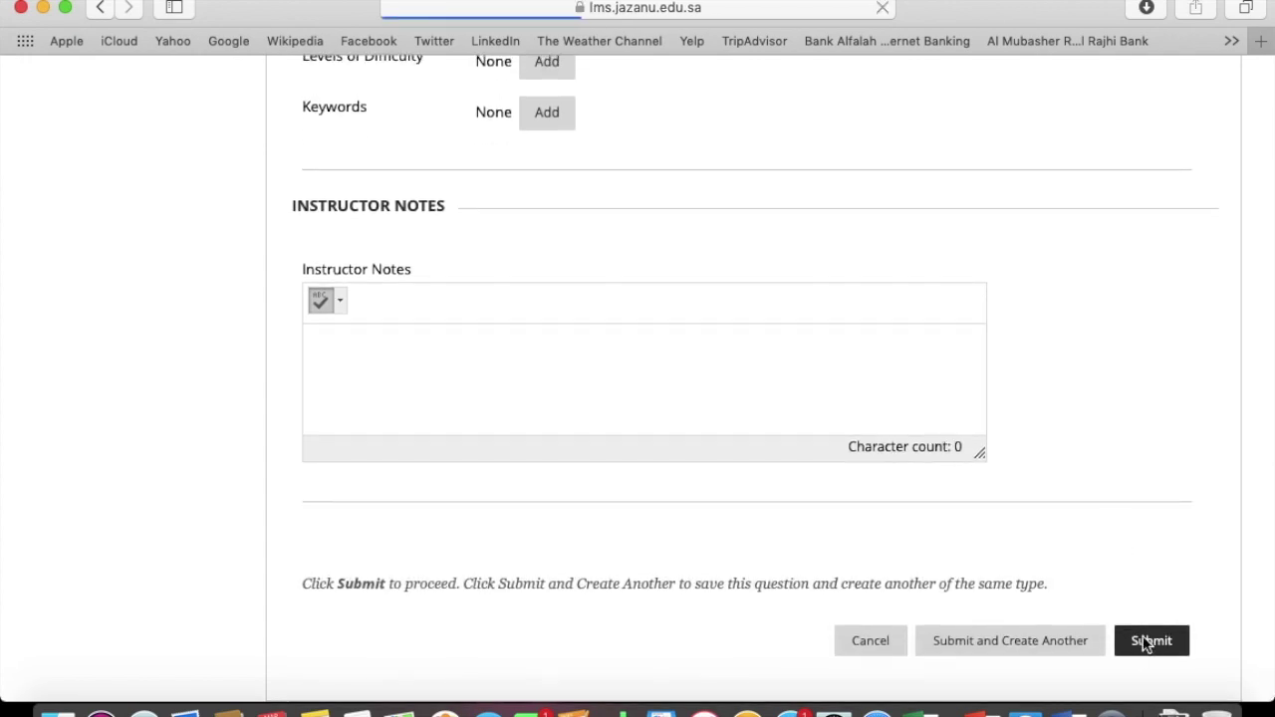
# Scroll through the Pool Canvas to review its three questions, including the Garampani one
pyautogui.scroll(-10, 737, 583)
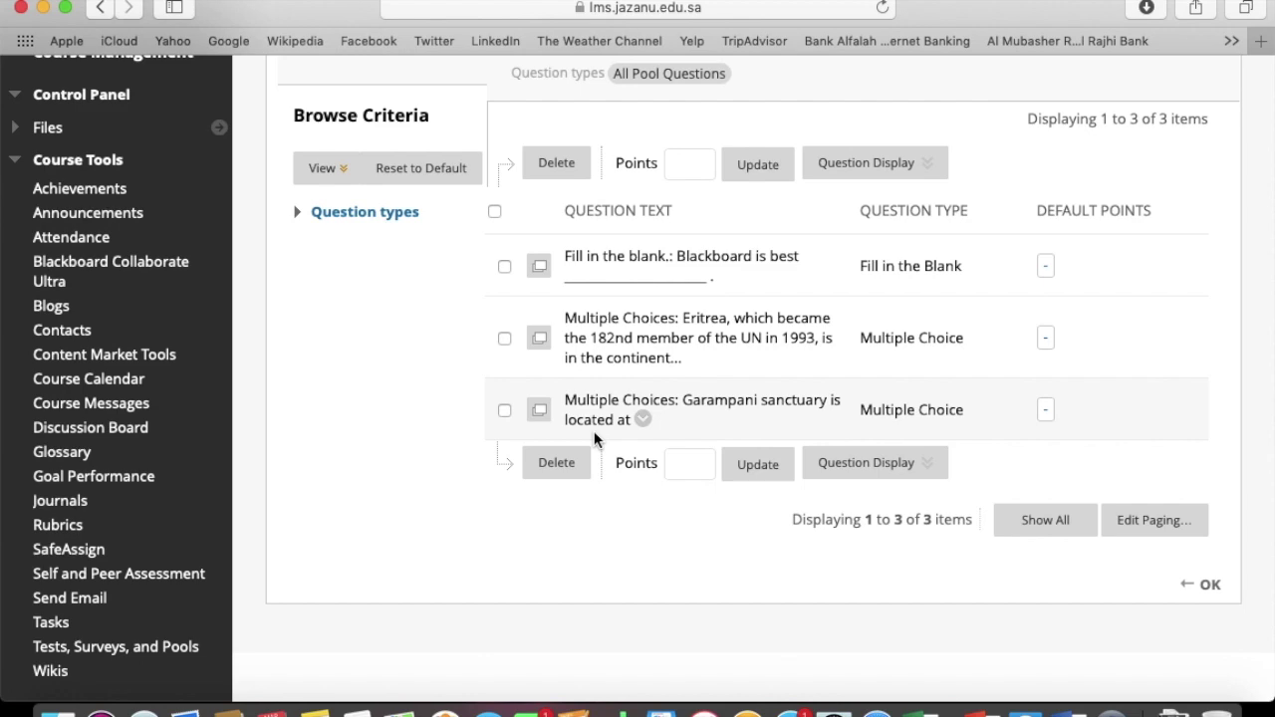
pyautogui.scroll(5, 499, 196)
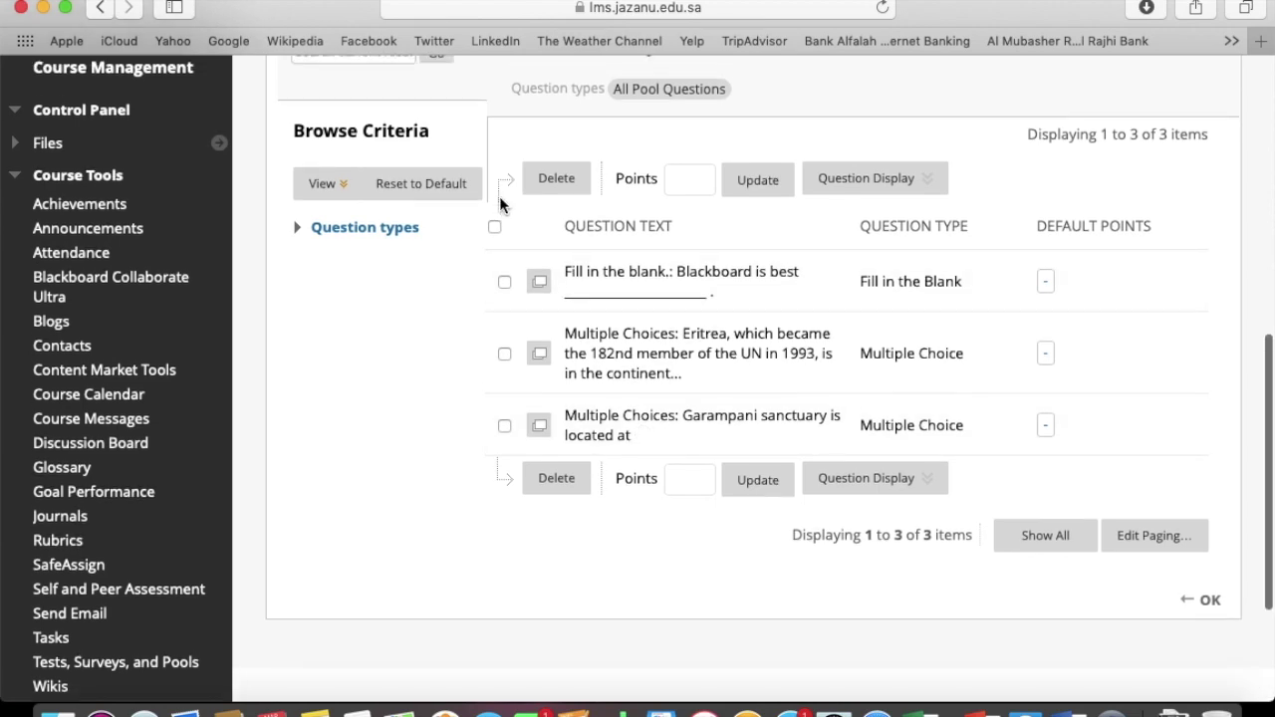
pyautogui.scroll(1, 499, 197)
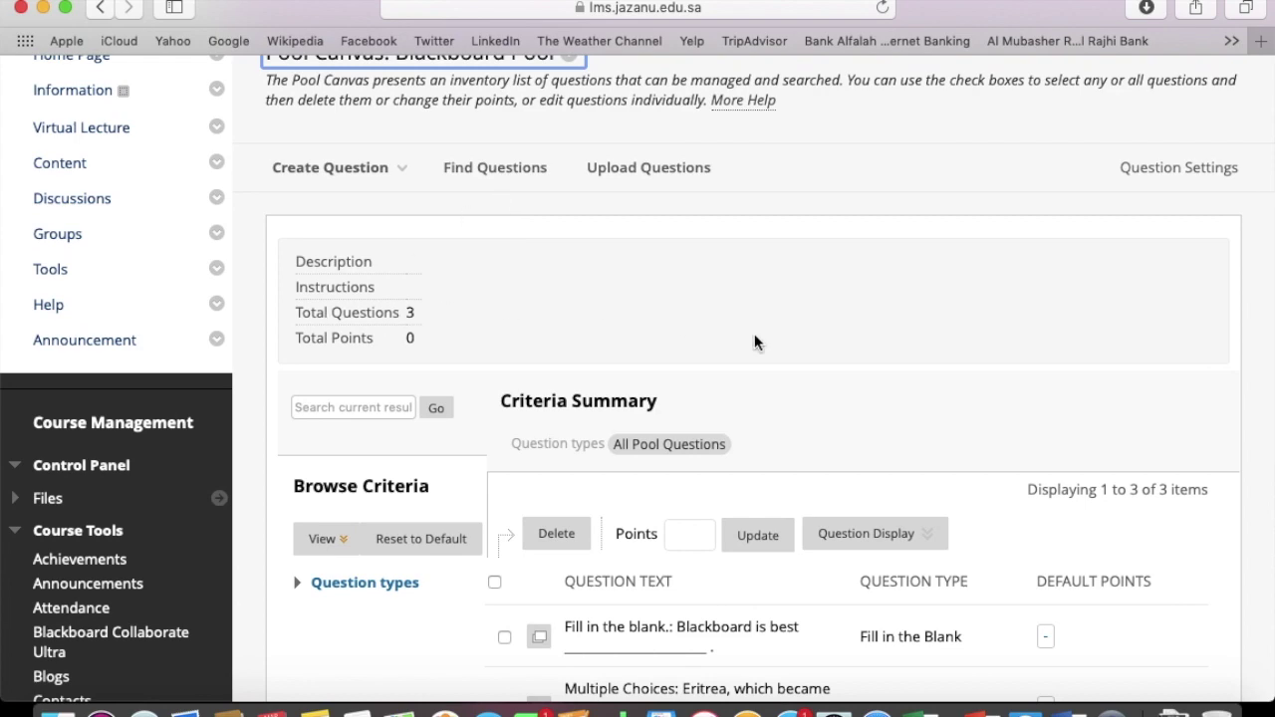
pyautogui.scroll(-6, 793, 351)
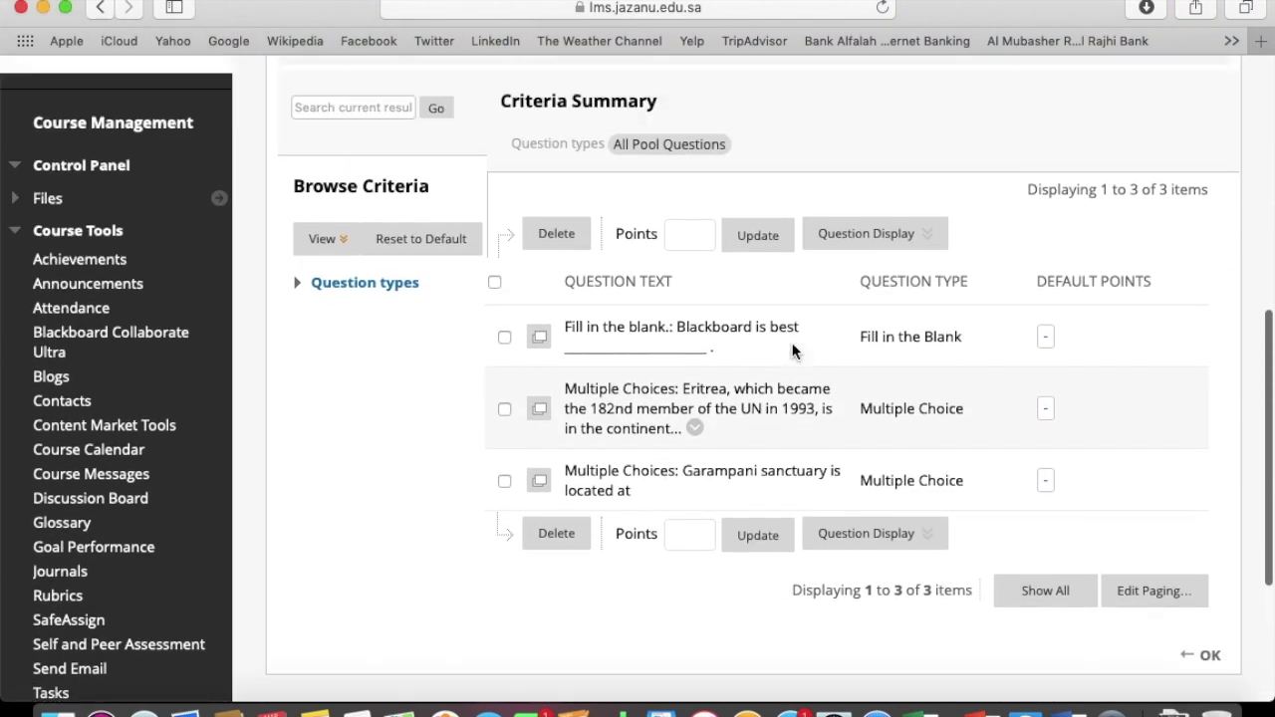
pyautogui.scroll(7, 793, 351)
# Submit Blackboard Pool's Question Settings and return to the course Pools page
pyautogui.click(1142, 207)
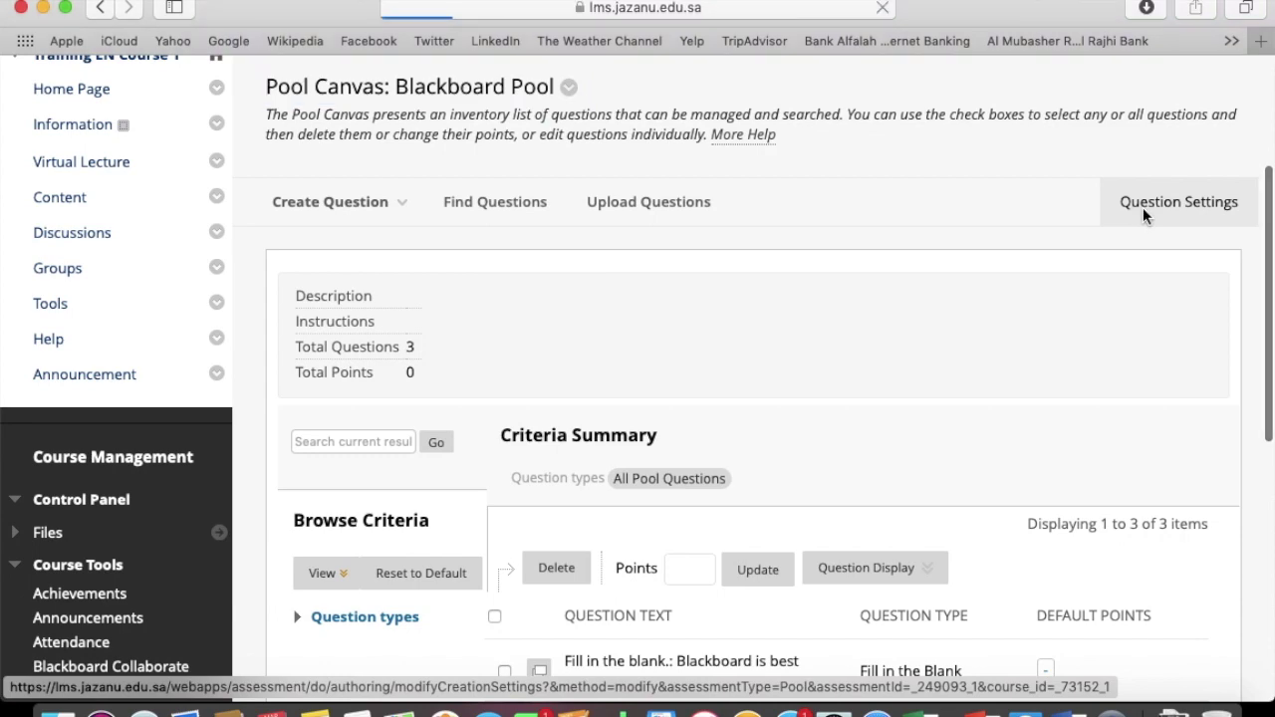
pyautogui.scroll(-7, 823, 469)
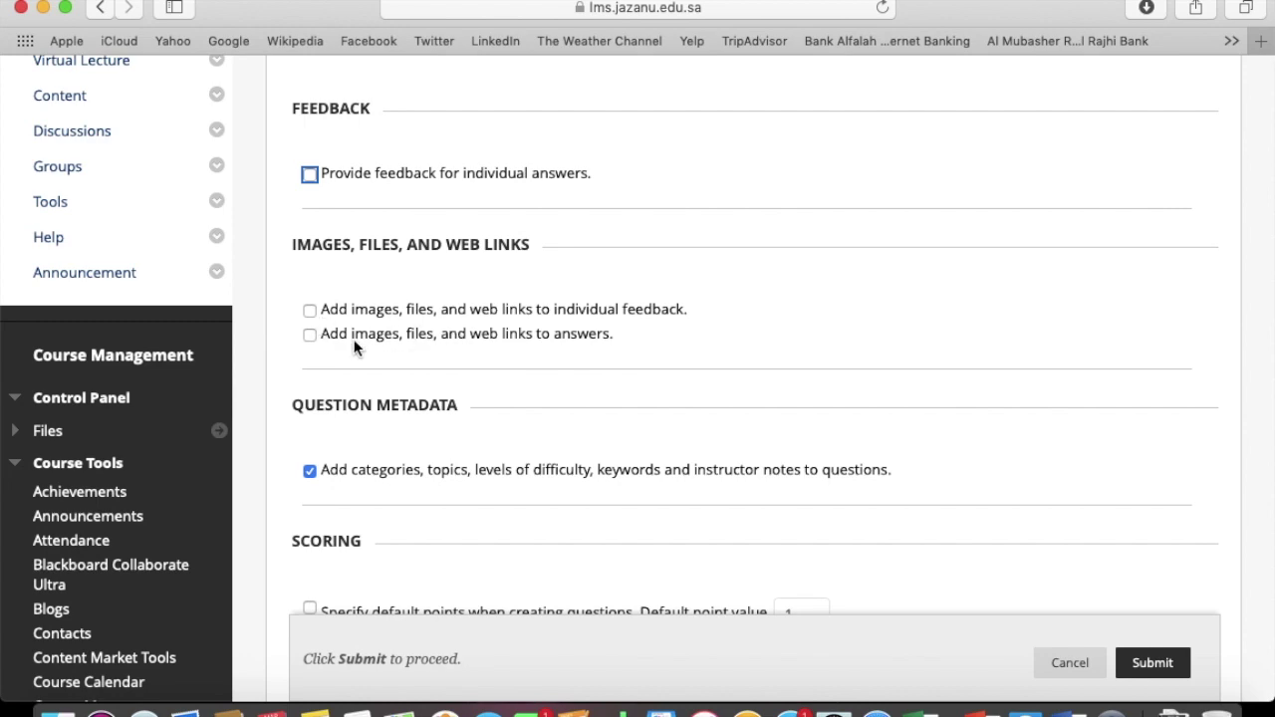
pyautogui.scroll(-5, 494, 400)
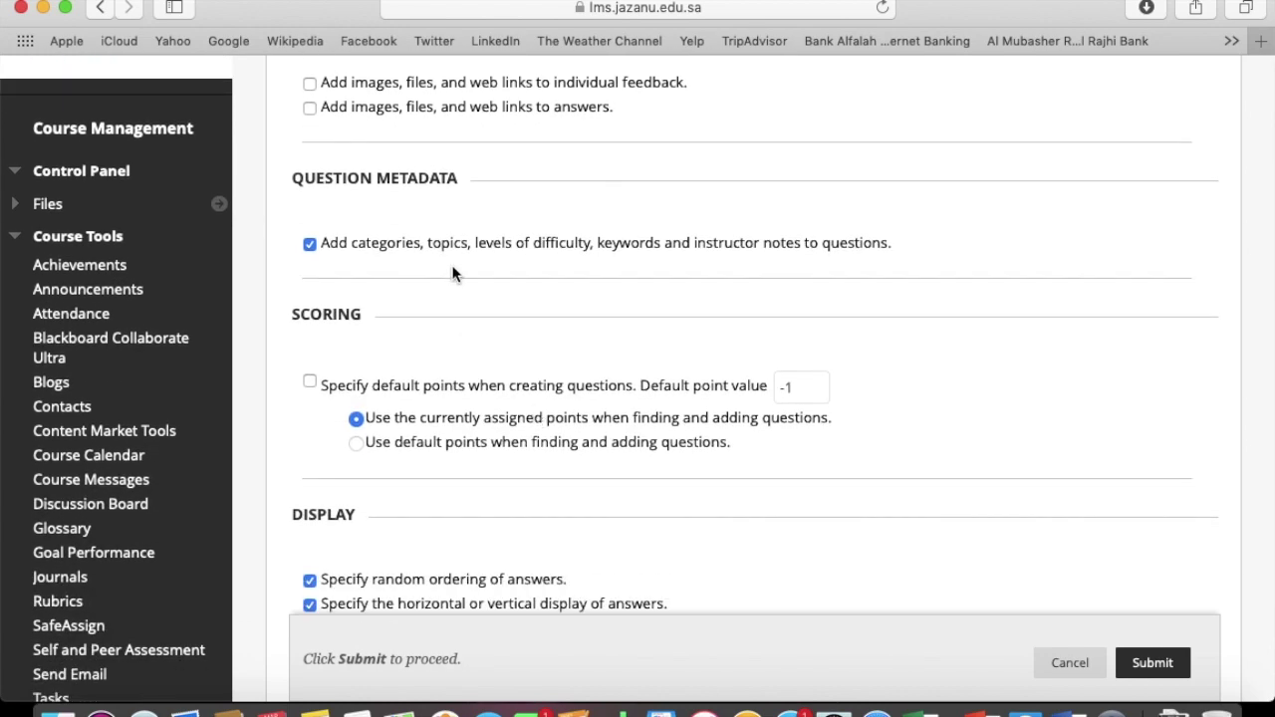
pyautogui.scroll(-4, 454, 269)
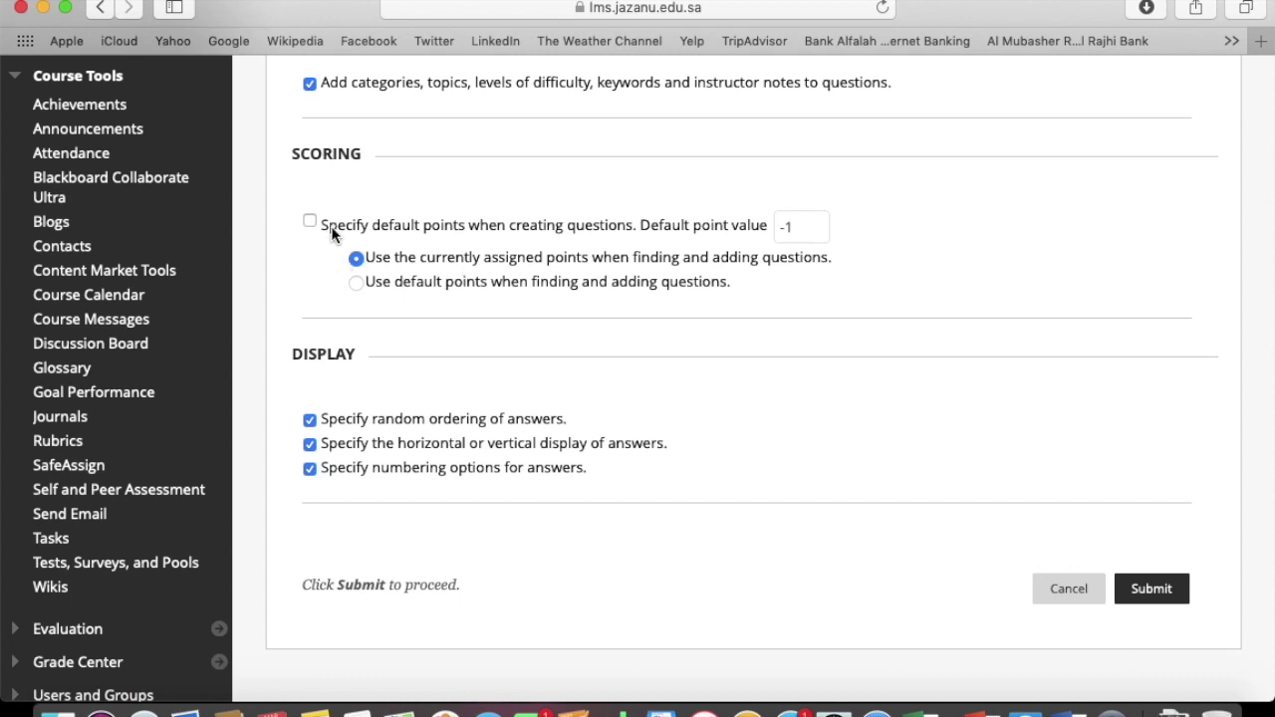
pyautogui.scroll(-3, 332, 234)
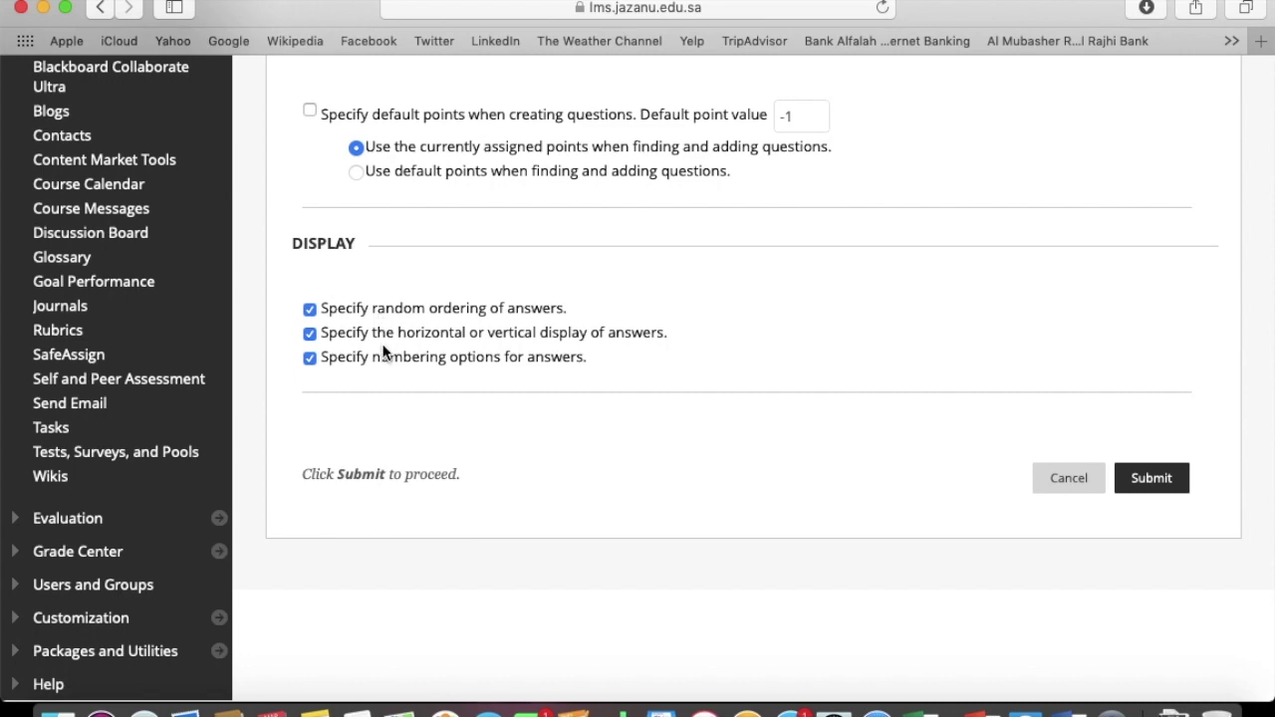
pyautogui.click(1151, 480)
pyautogui.scroll(-18, 975, 528)
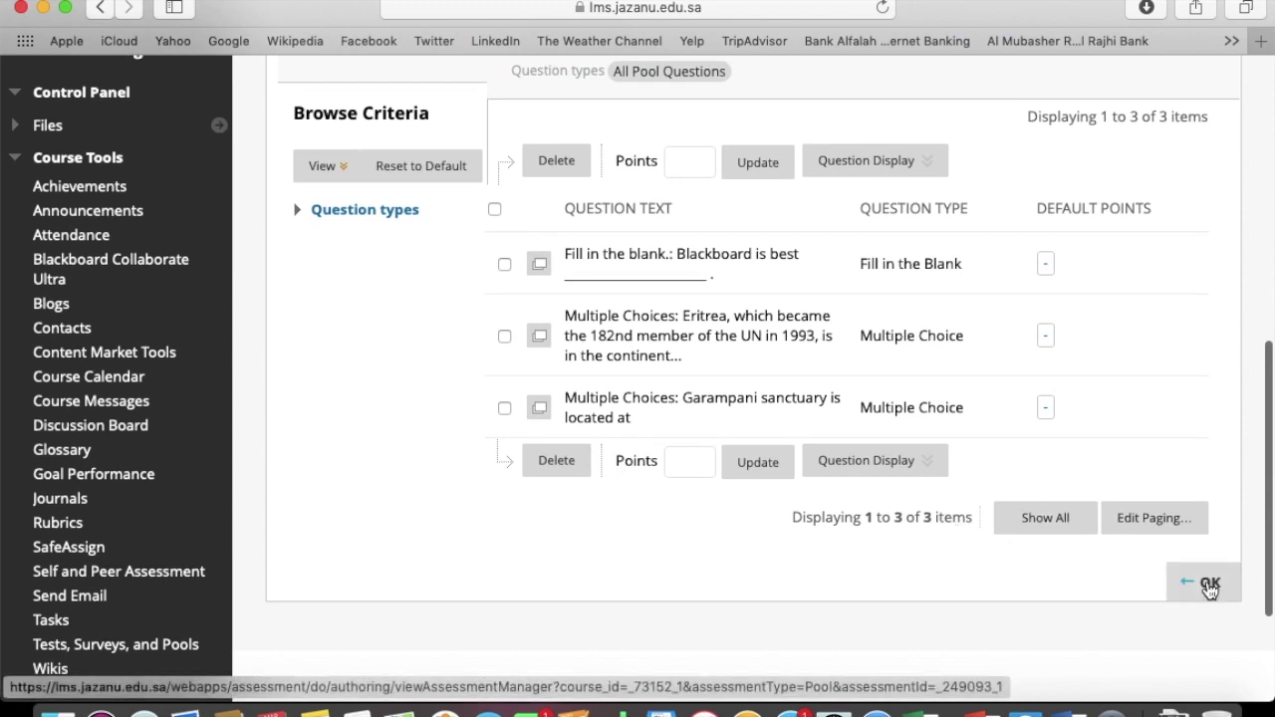
pyautogui.click(1207, 580)
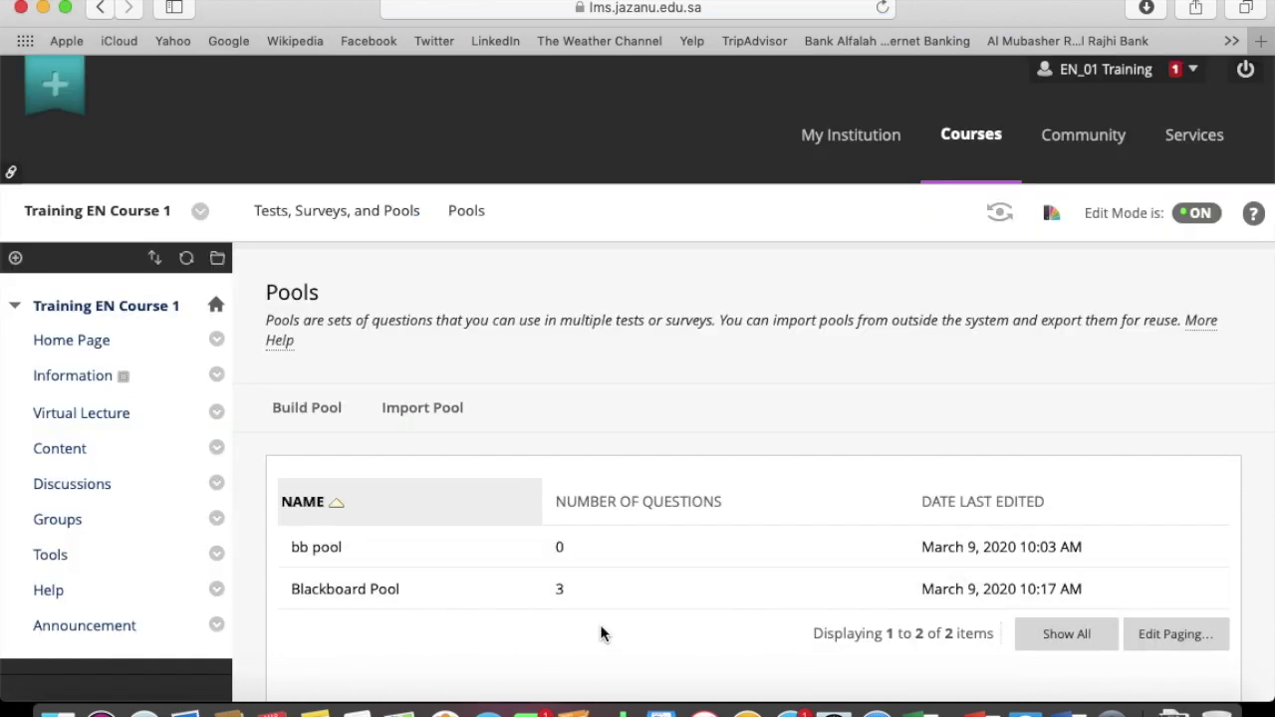
# Close Blackboard Pool's options menu unused, dismiss the low-battery alert, and go to course Content
pyautogui.click(414, 589)
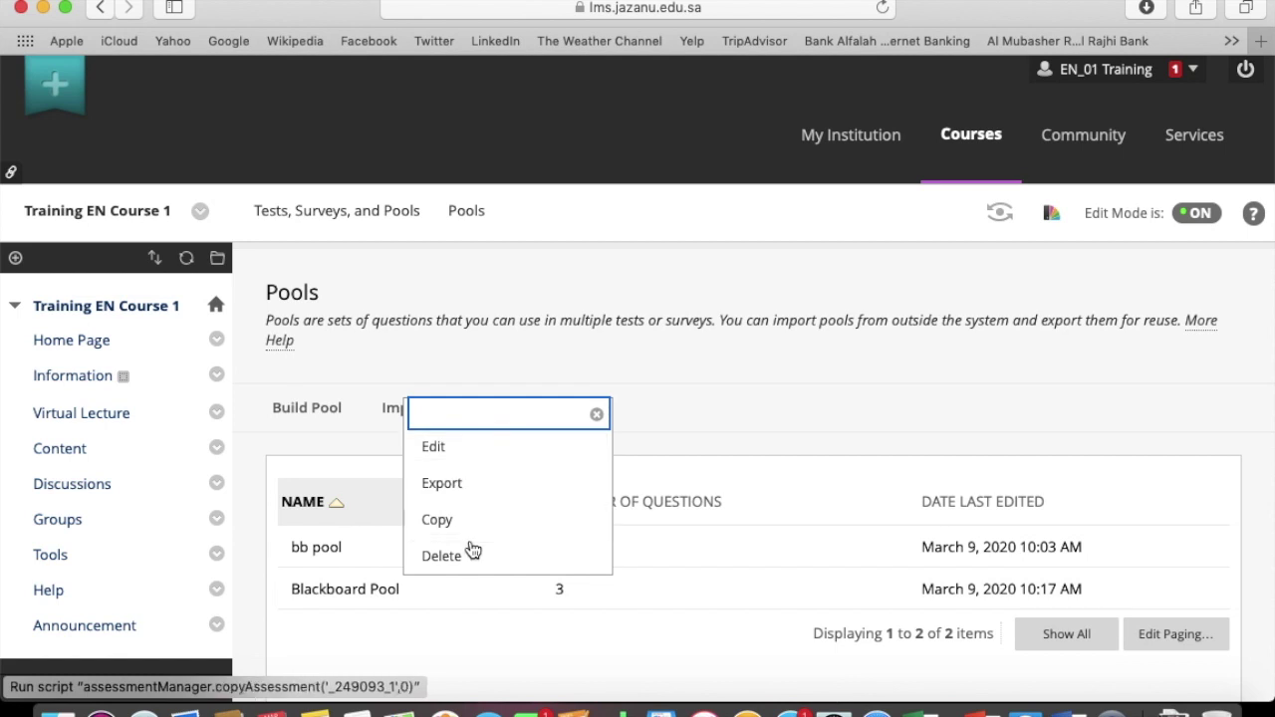
pyautogui.click(496, 634)
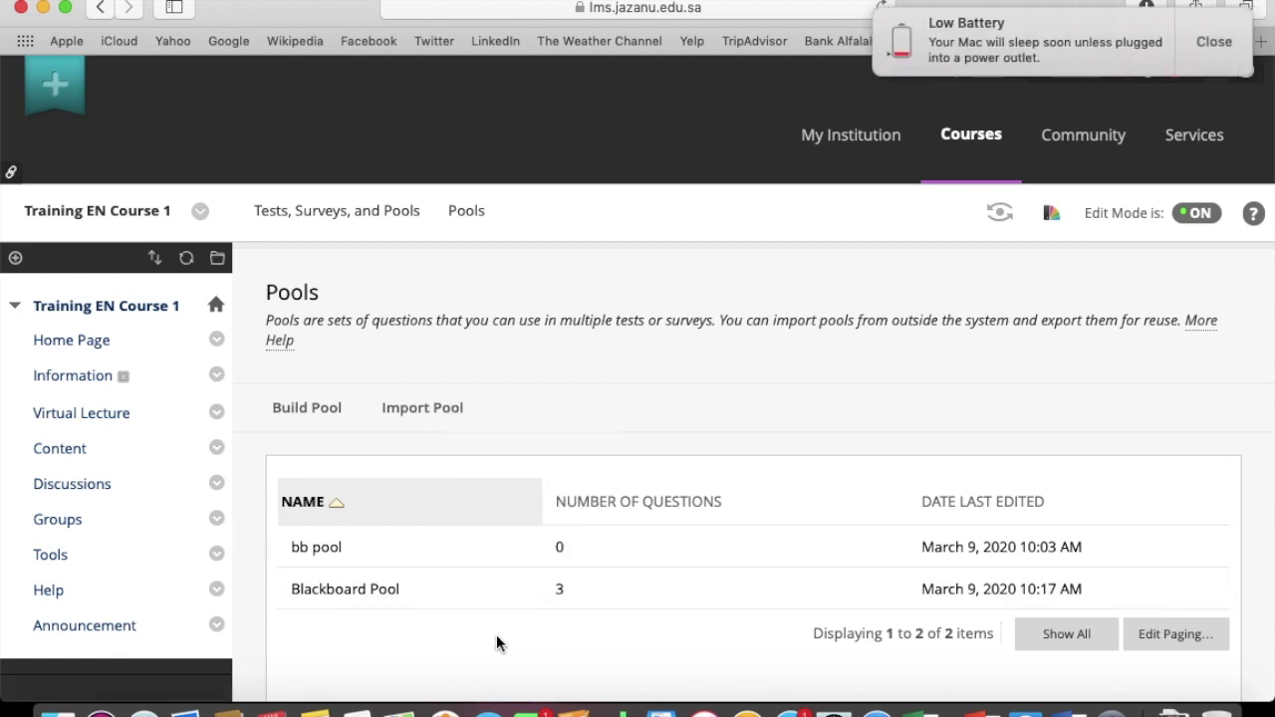
pyautogui.scroll(-3, 496, 635)
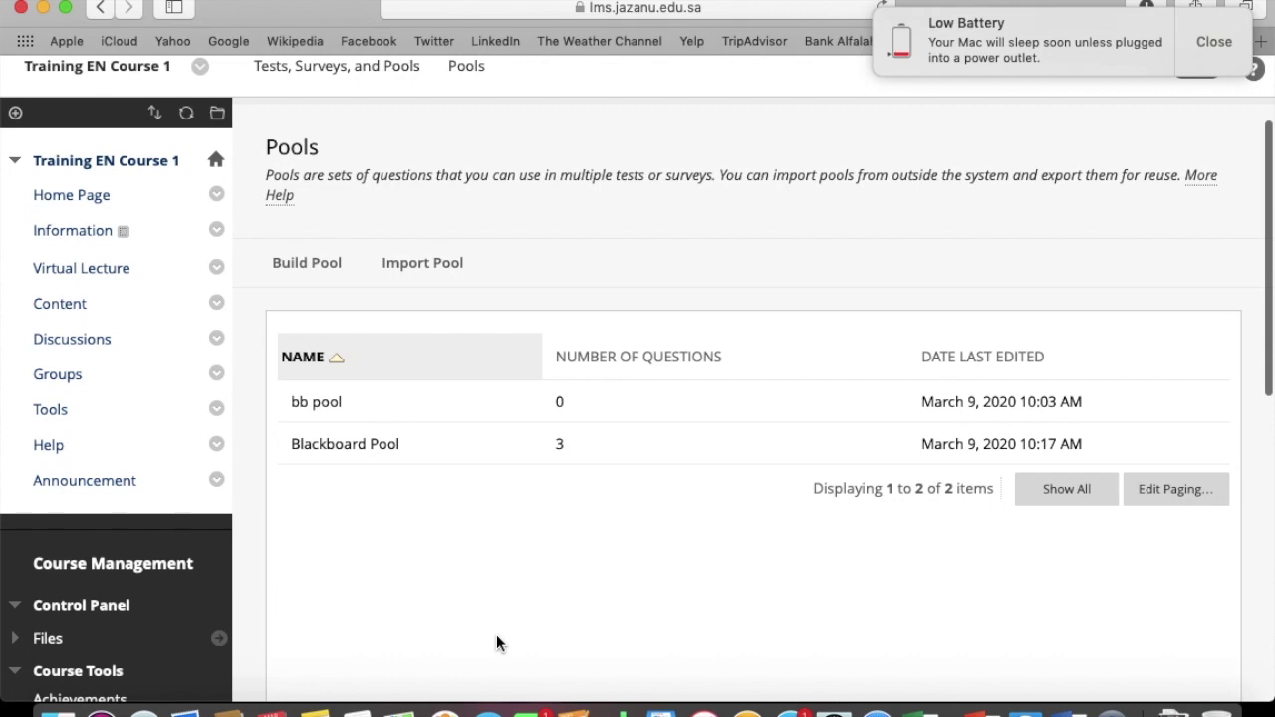
pyautogui.click(1208, 42)
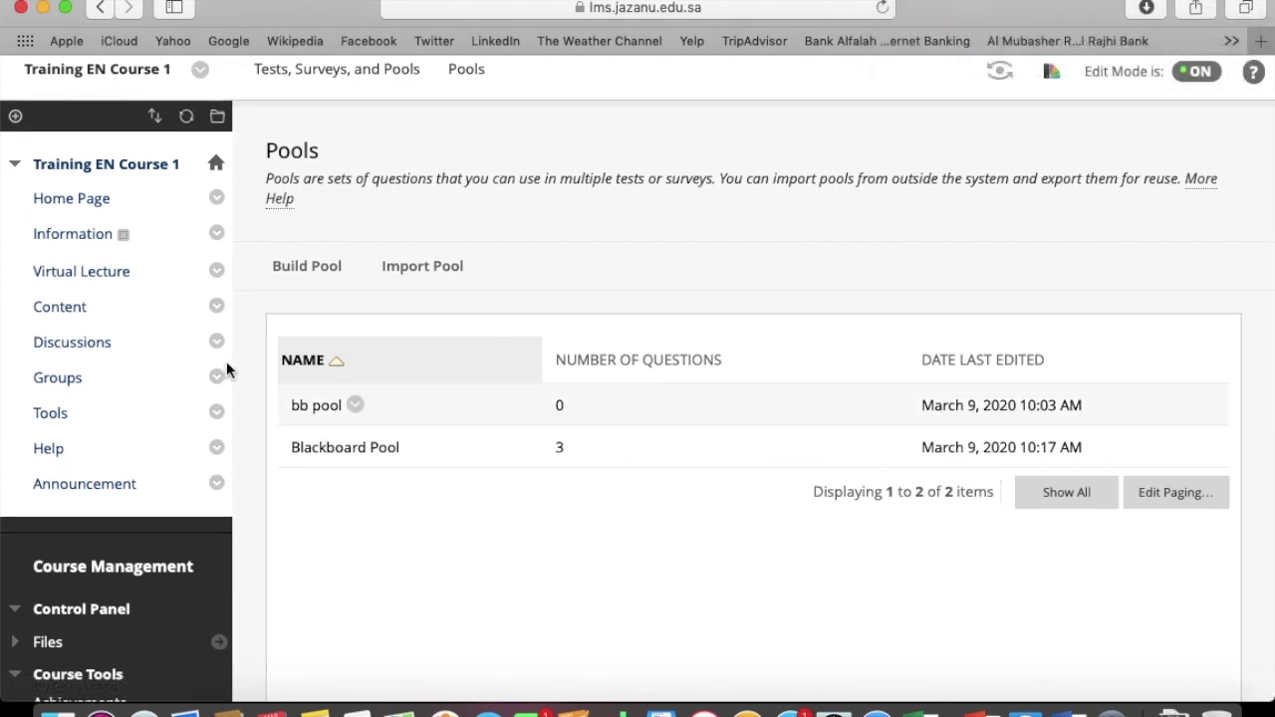
pyautogui.click(63, 308)
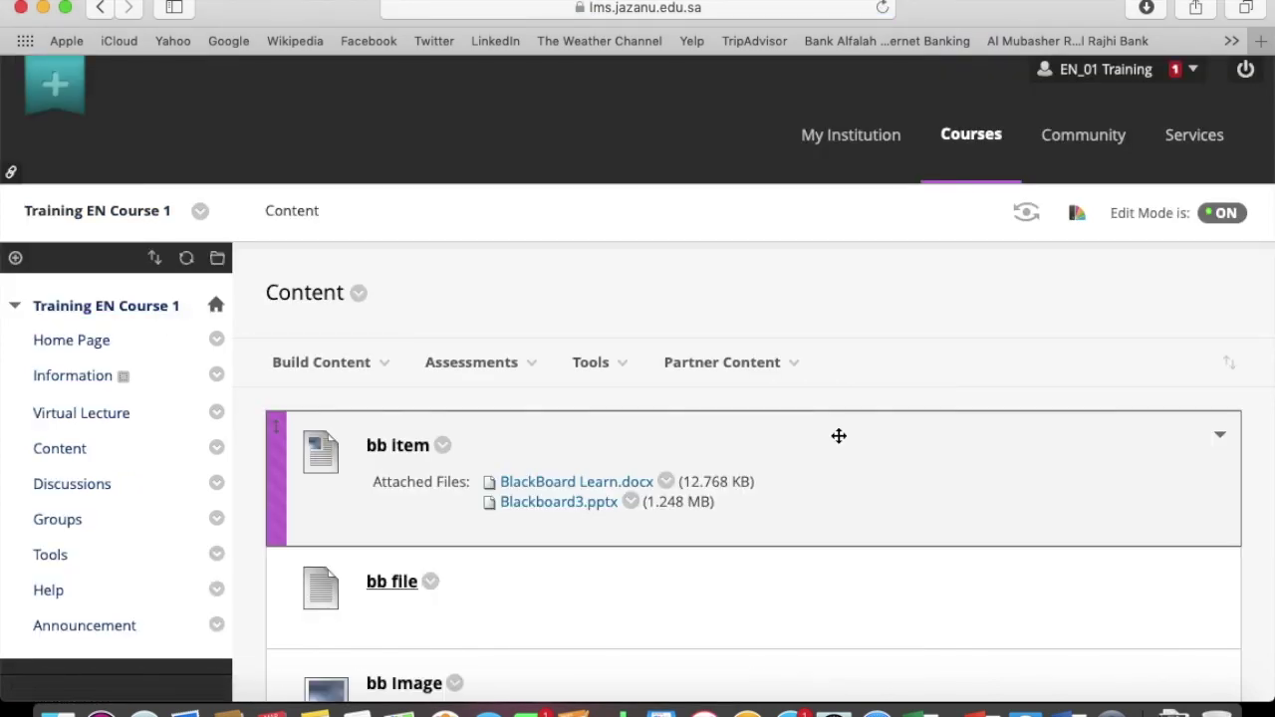
# In bb folder, start creating a new test from the Assessments menu
pyautogui.scroll(-6, 837, 435)
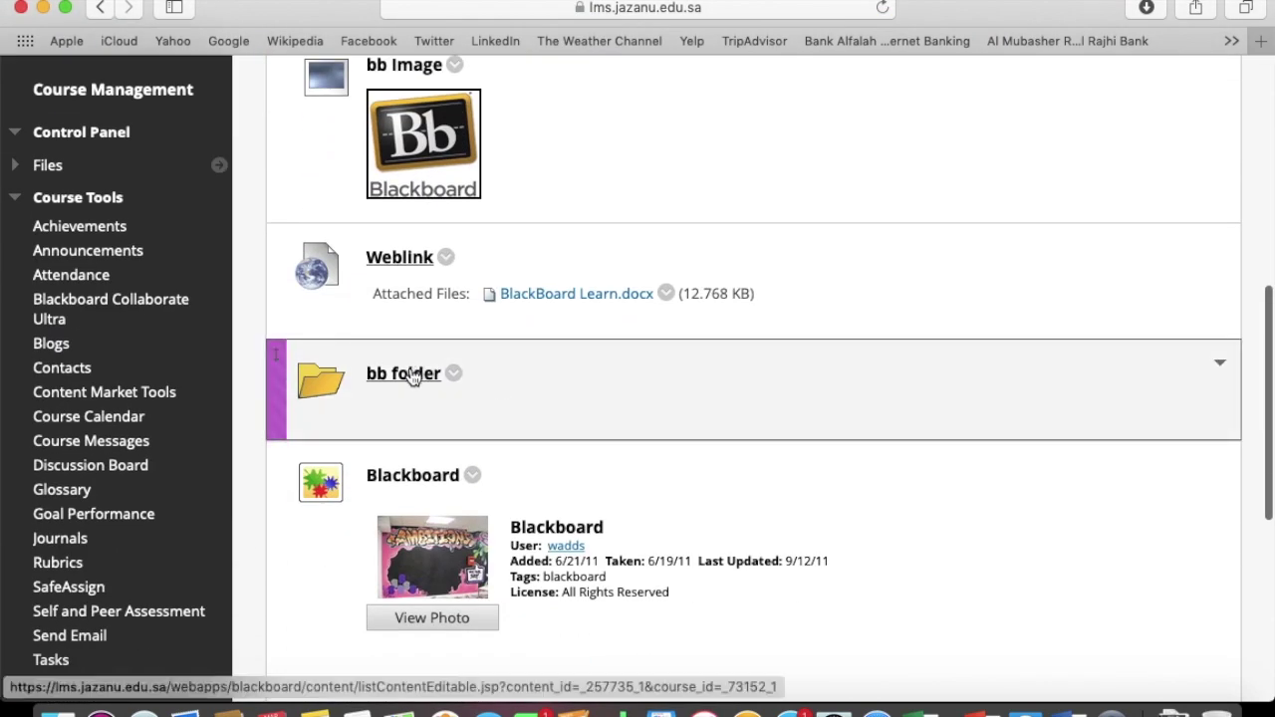
pyautogui.click(408, 374)
pyautogui.moveTo(351, 354)
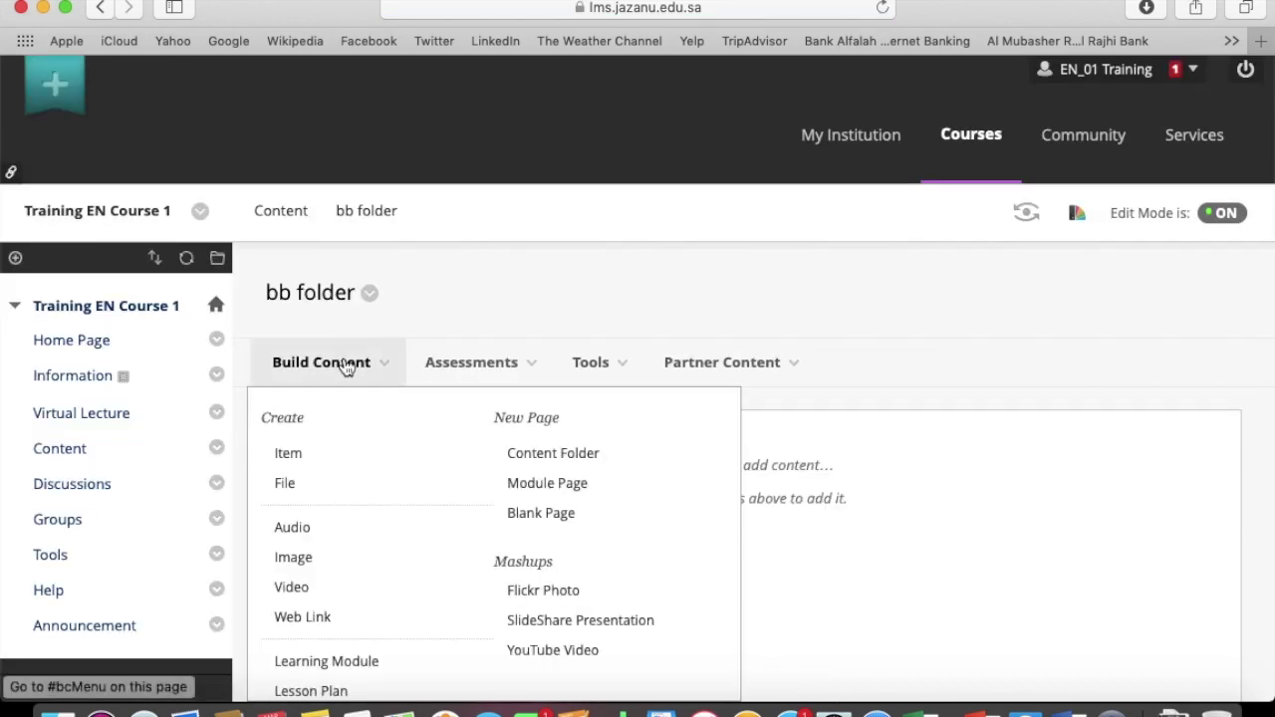
pyautogui.moveTo(484, 374)
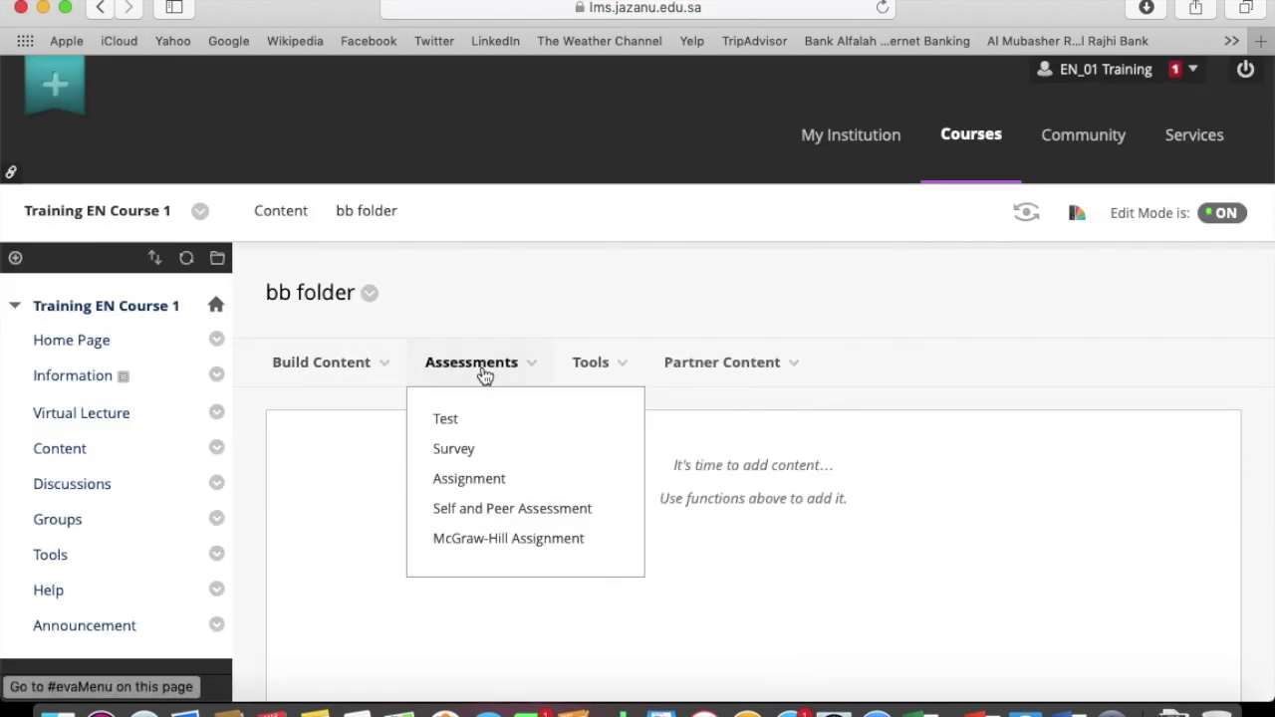
pyautogui.click(467, 424)
pyautogui.scroll(-5, 467, 417)
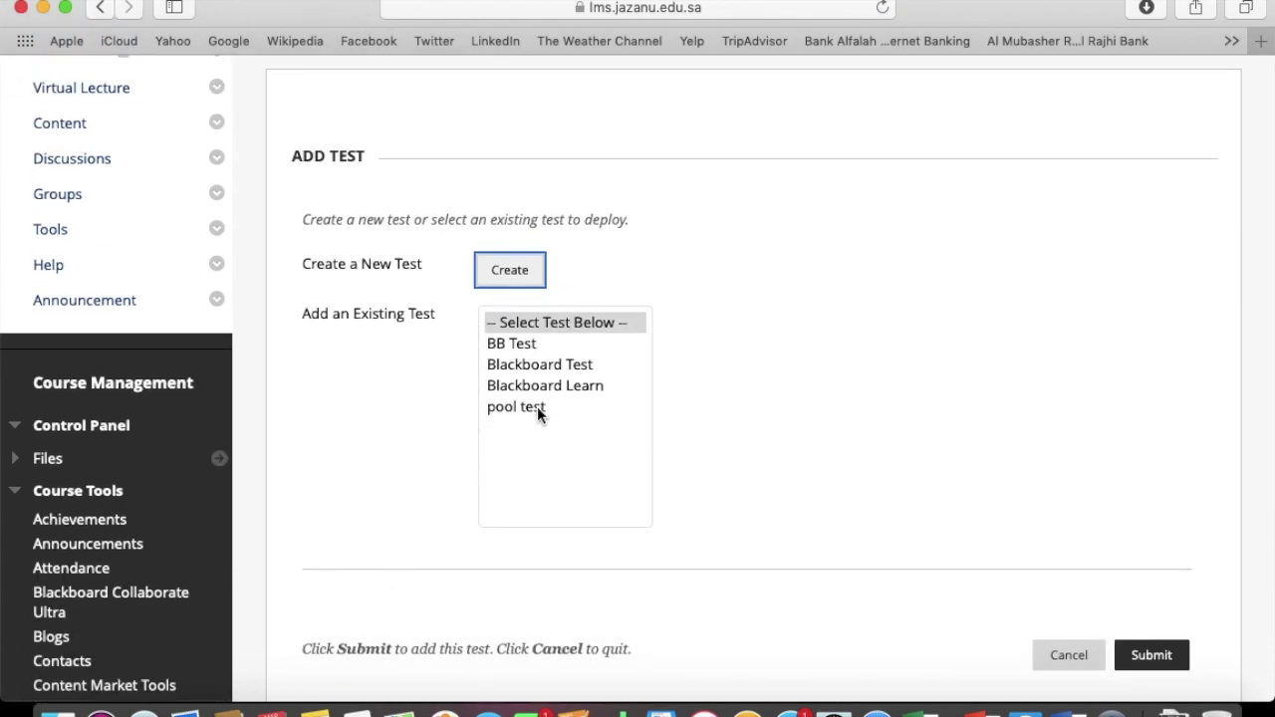
pyautogui.click(516, 277)
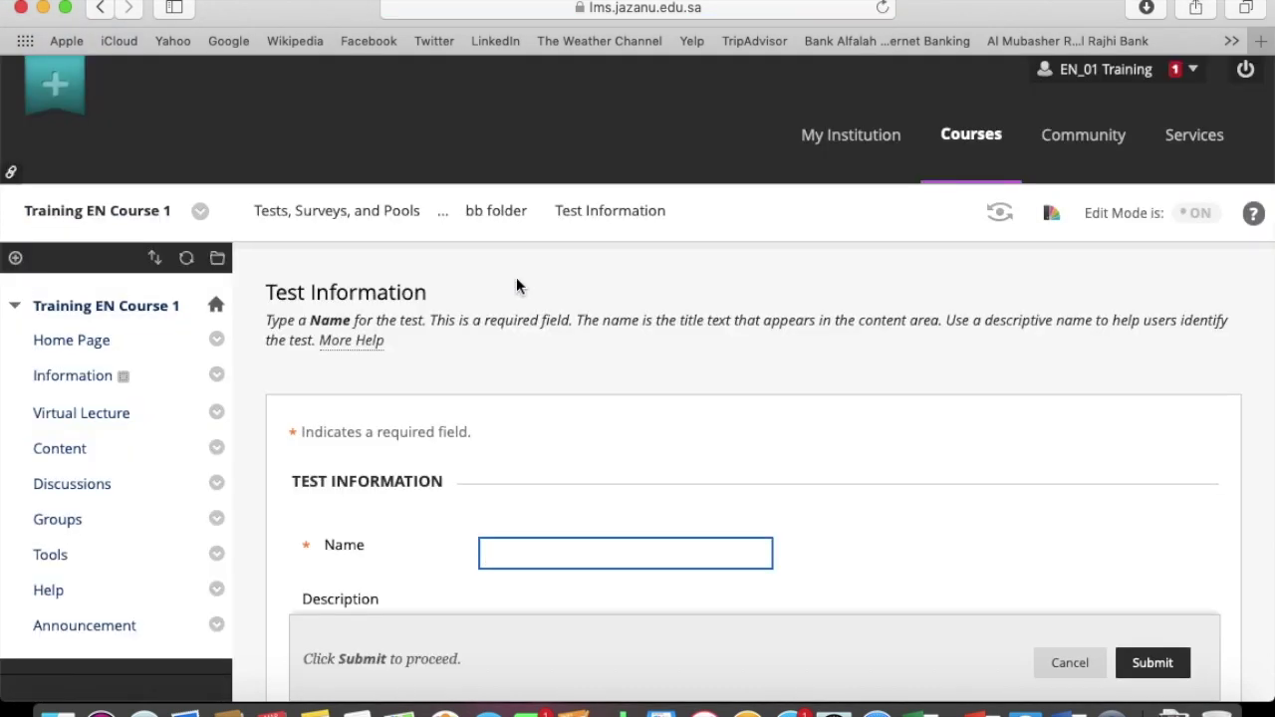
# Name the test 'BB pool Test' and submit it to reach its Test Canvas
pyautogui.click(589, 553)
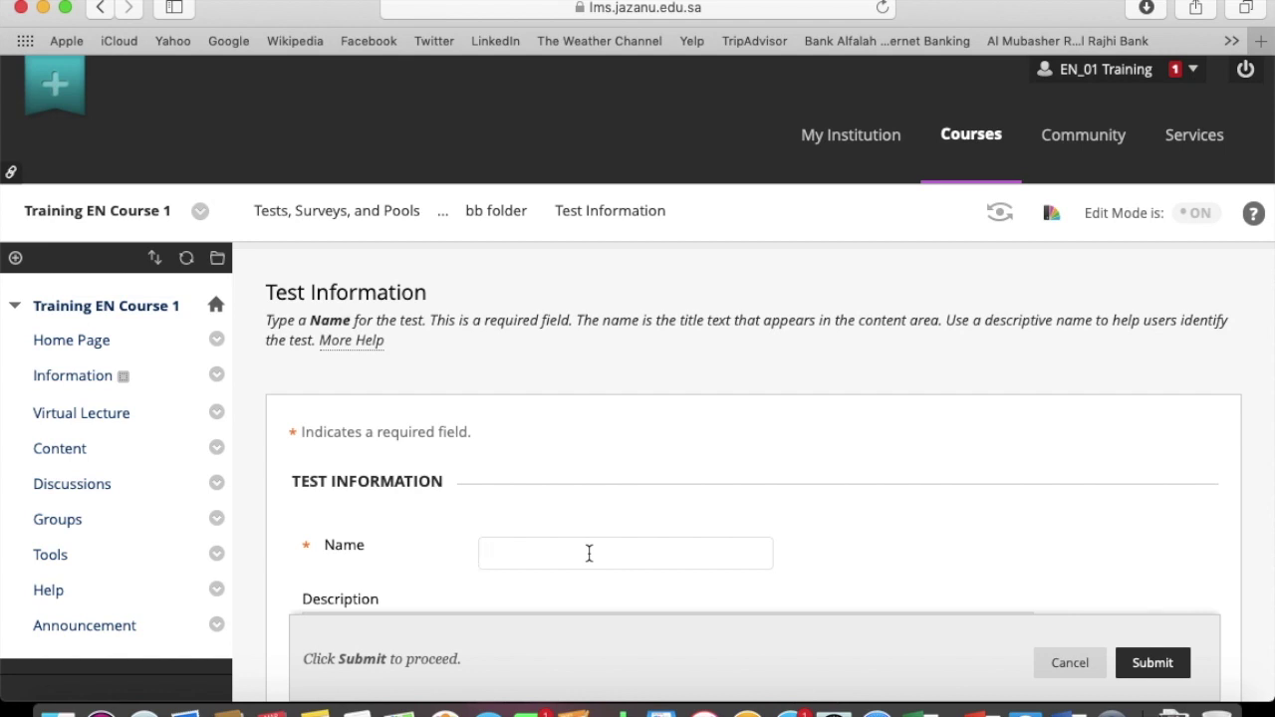
pyautogui.write('BB pool Test')
pyautogui.scroll(-5, 814, 537)
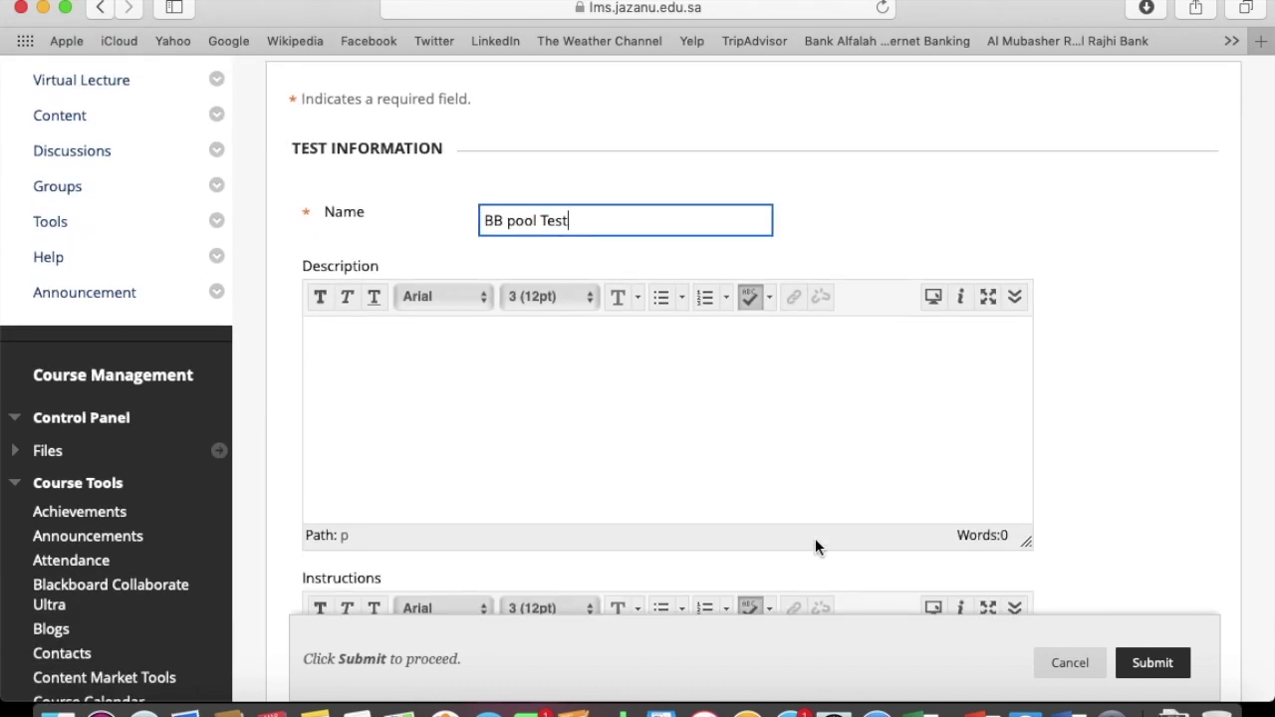
pyautogui.scroll(-5, 815, 538)
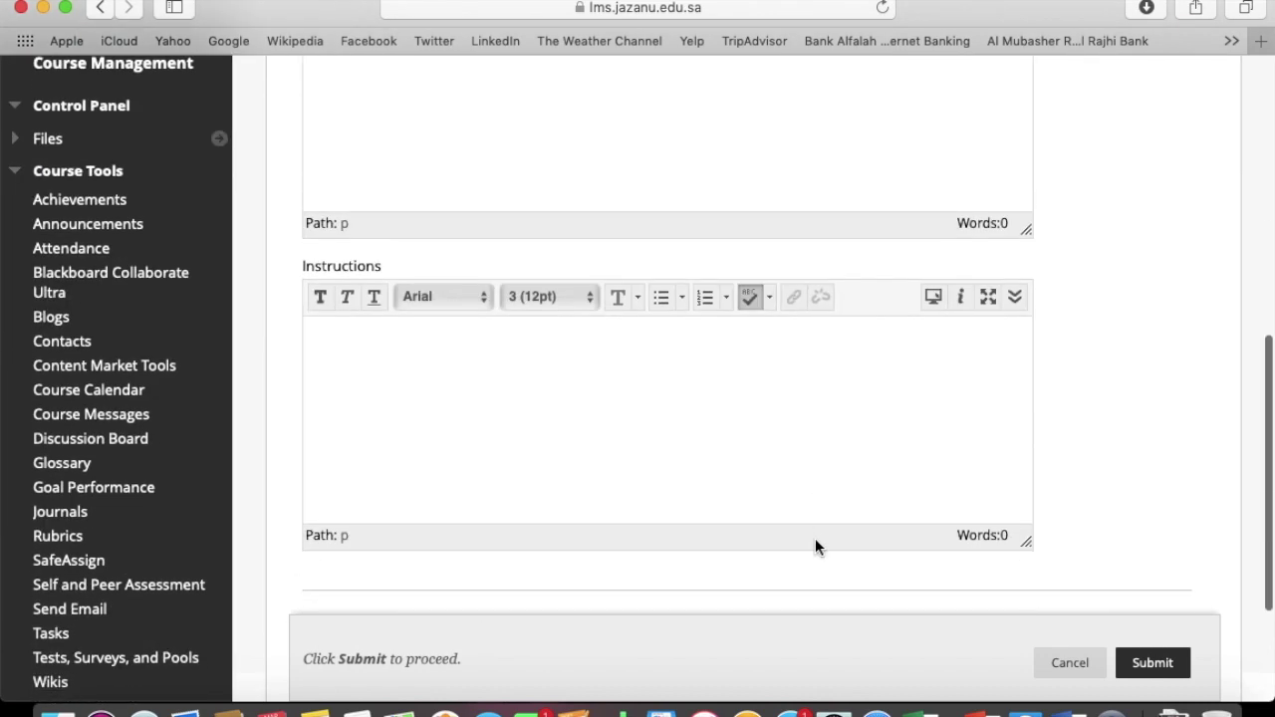
pyautogui.click(1147, 663)
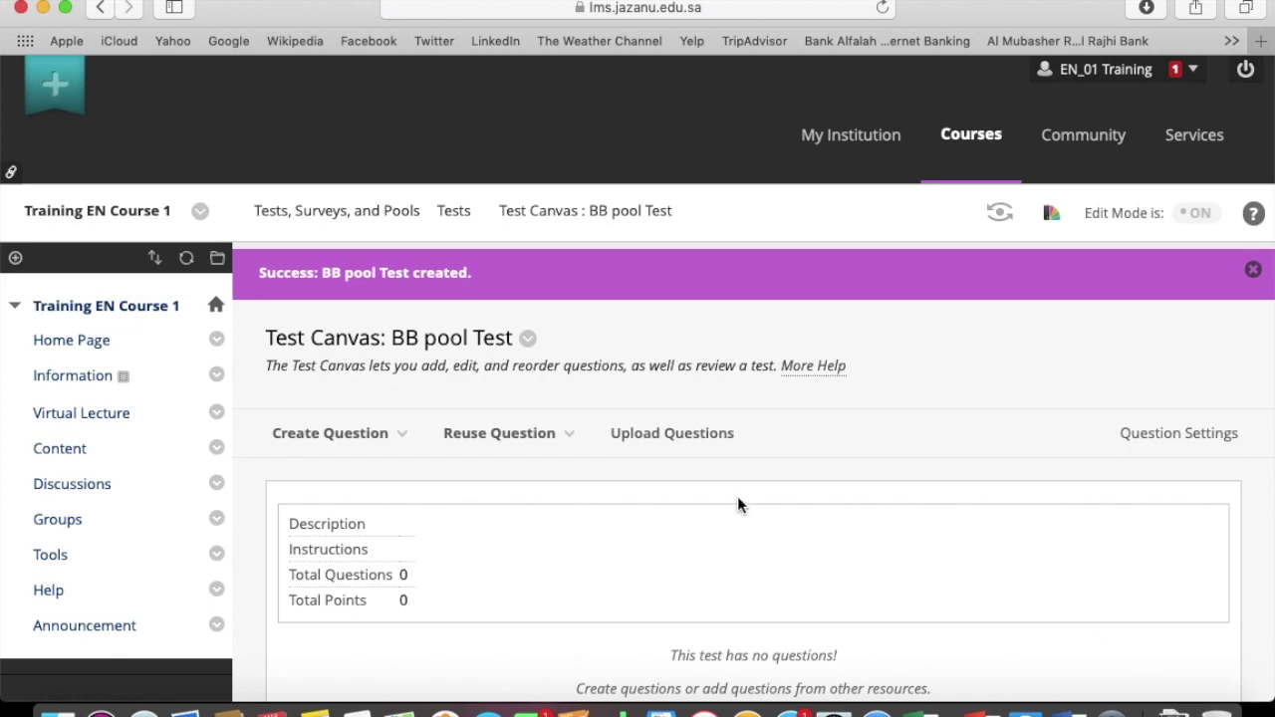
pyautogui.scroll(-4, 737, 503)
pyautogui.click(351, 148)
# Create a random block from Blackboard Pool including all pool question types
pyautogui.click(513, 151)
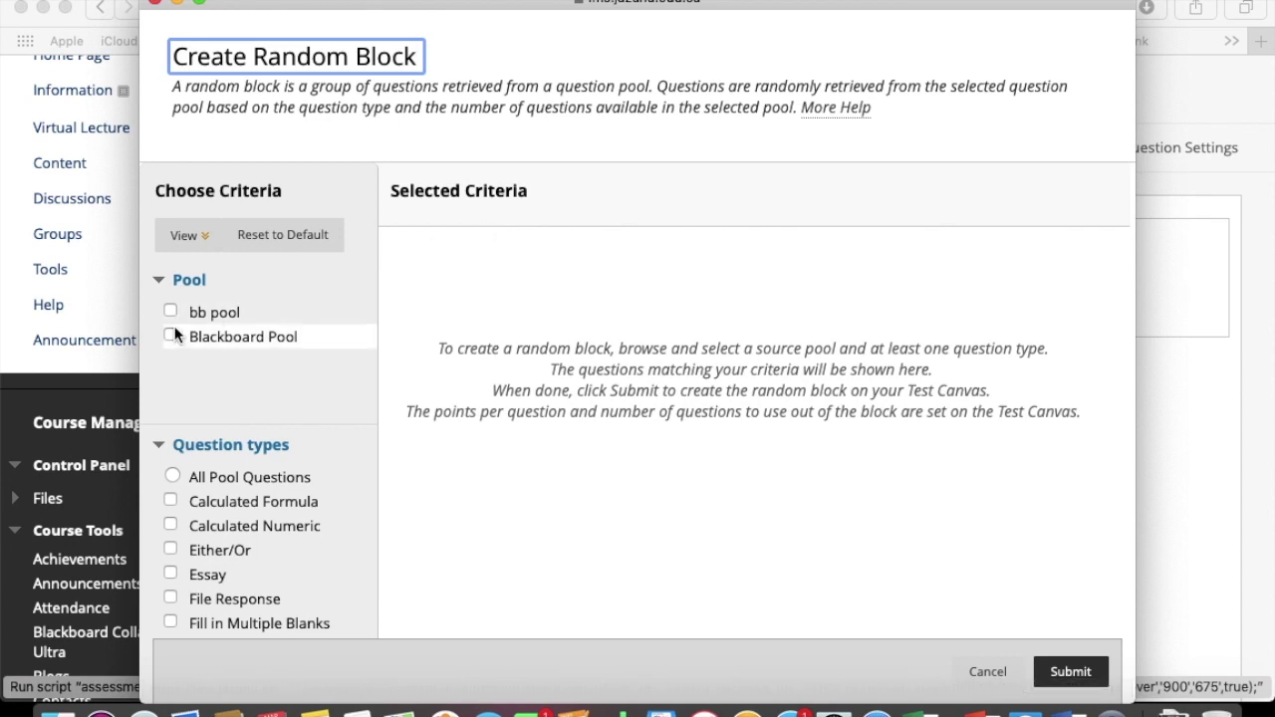
pyautogui.click(172, 336)
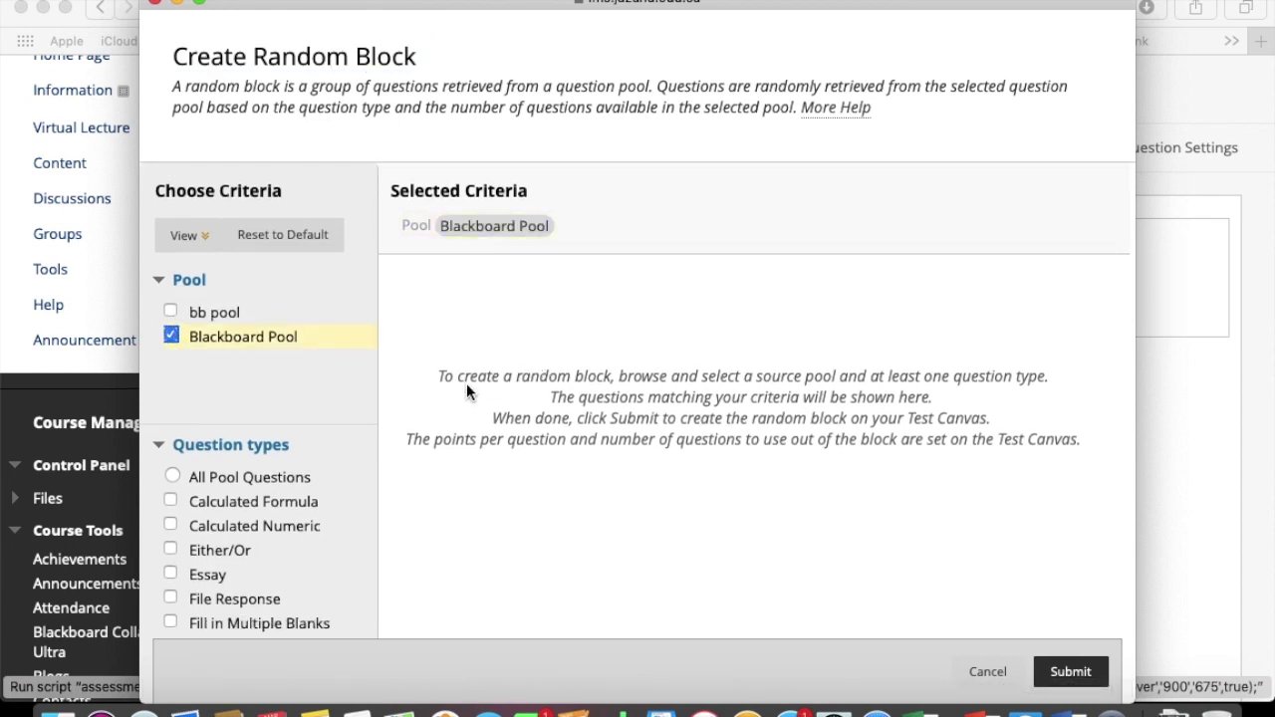
pyautogui.scroll(-3, 466, 383)
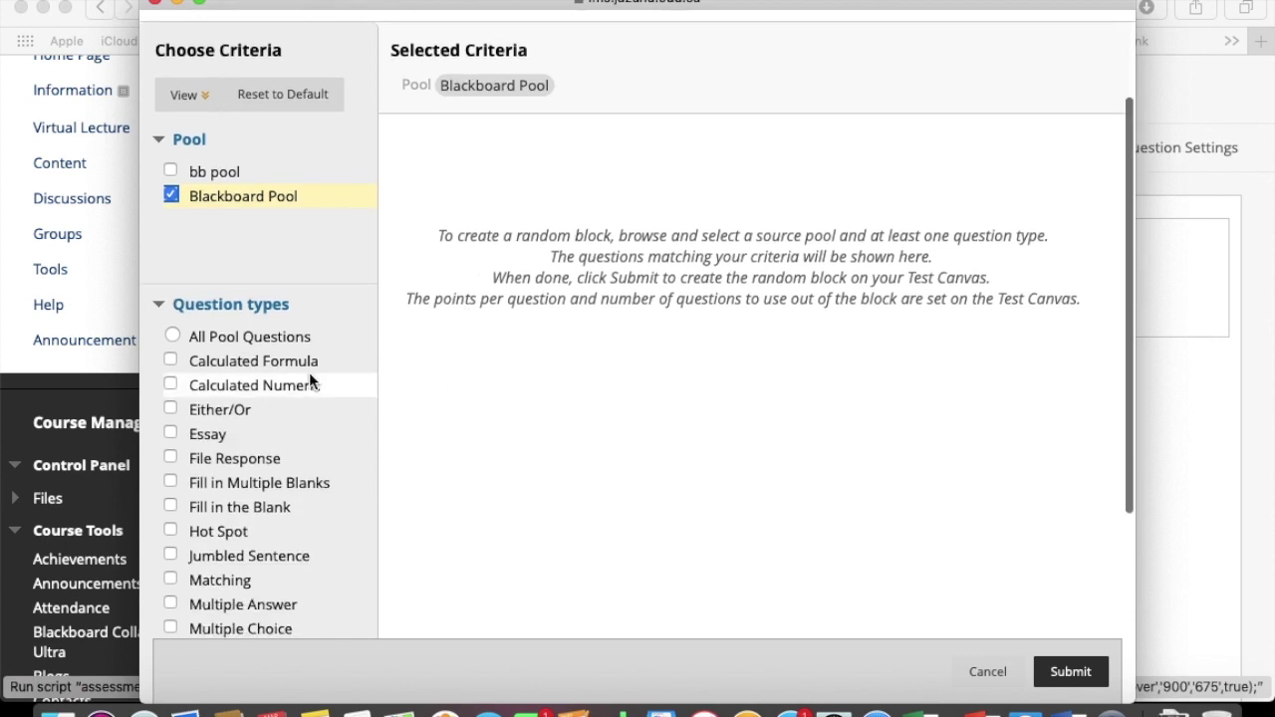
pyautogui.click(172, 337)
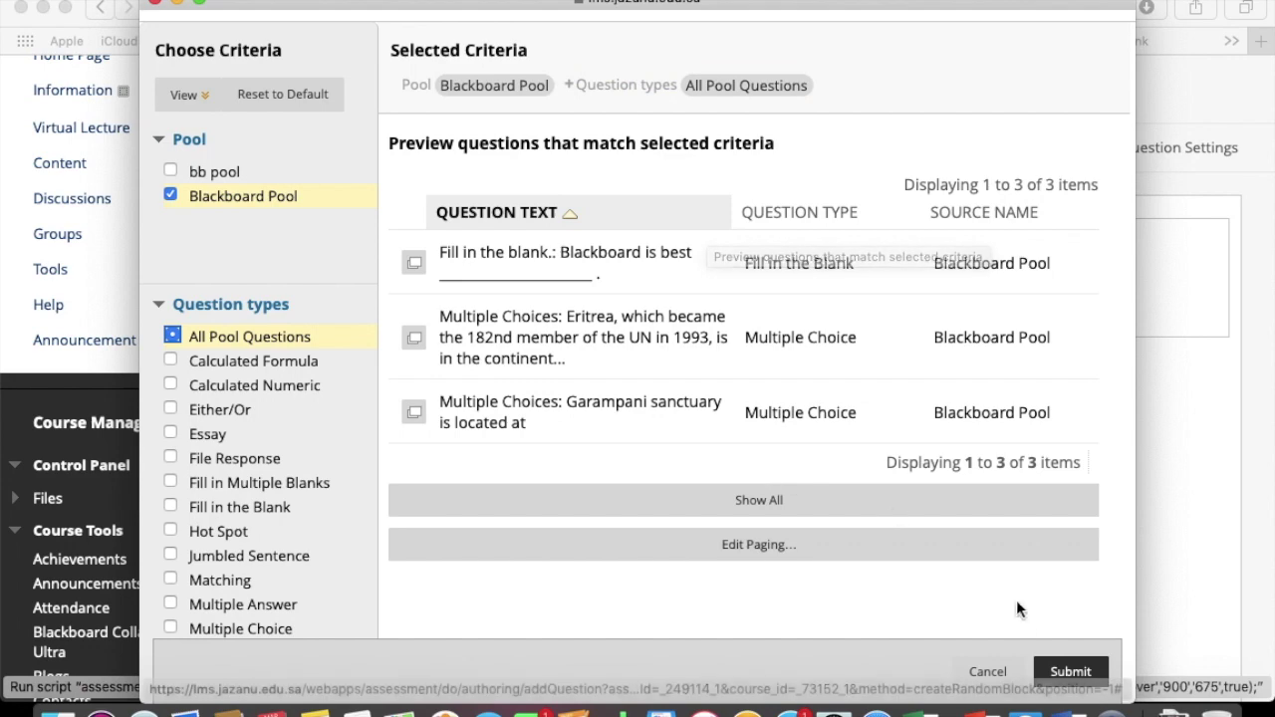
pyautogui.click(1067, 672)
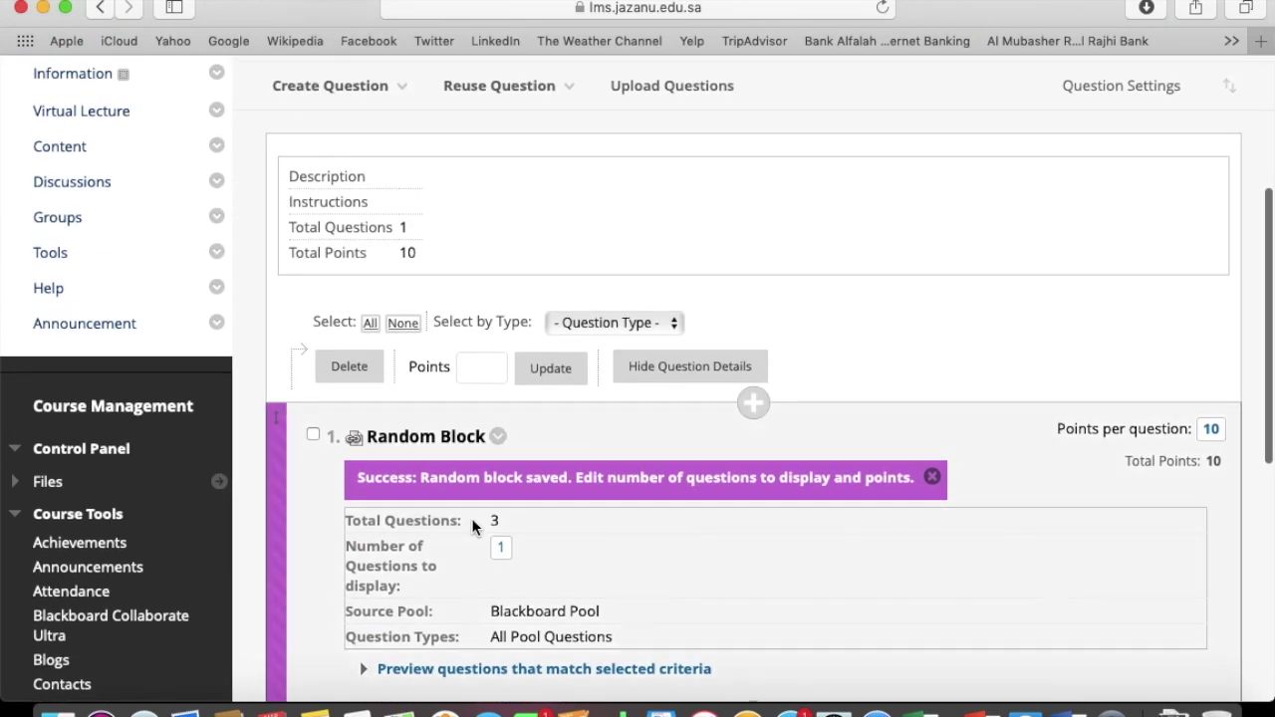
# Set the random block to display 3 questions, bringing the test to 30 points
pyautogui.scroll(1, 472, 525)
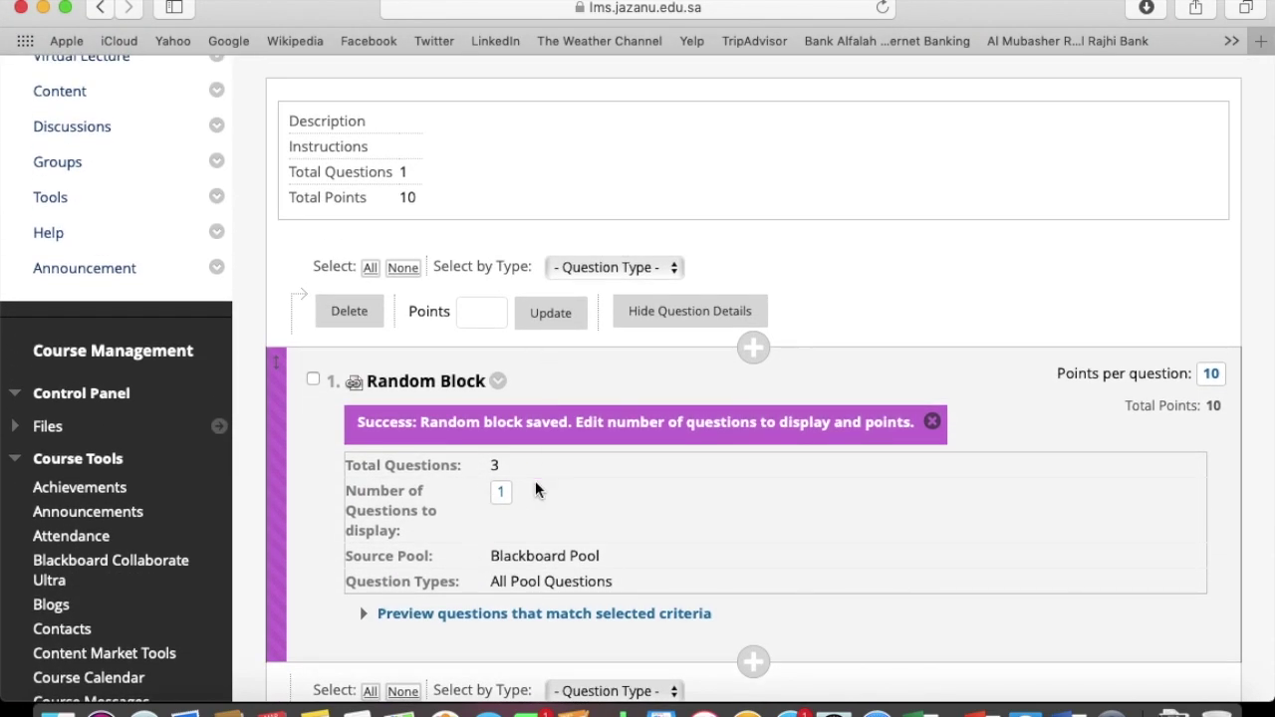
pyautogui.click(504, 494)
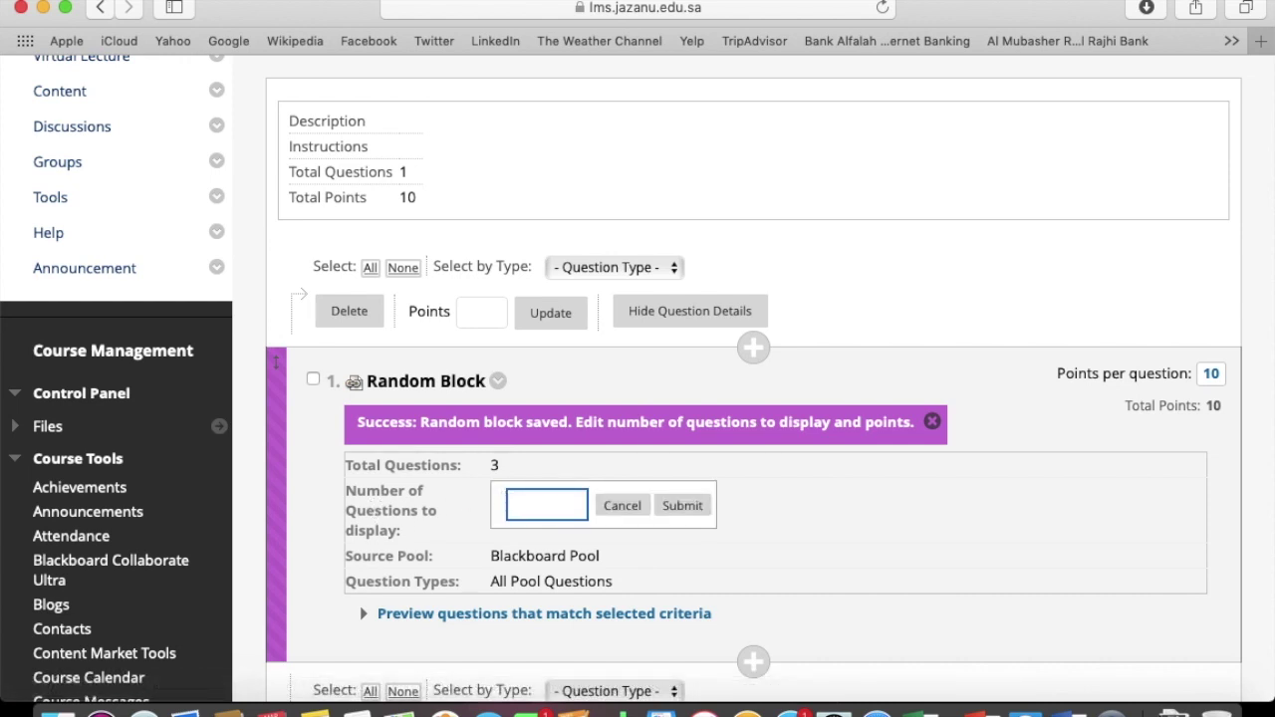
pyautogui.click(683, 505)
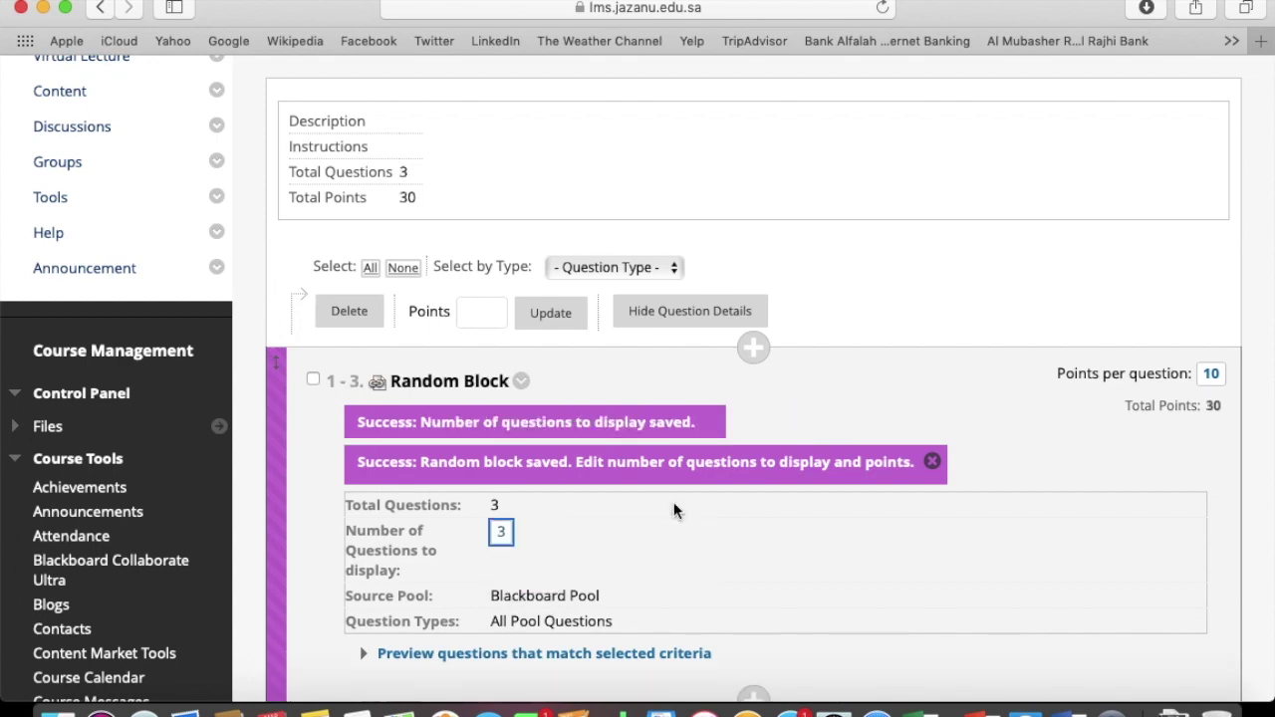
pyautogui.scroll(-5, 673, 511)
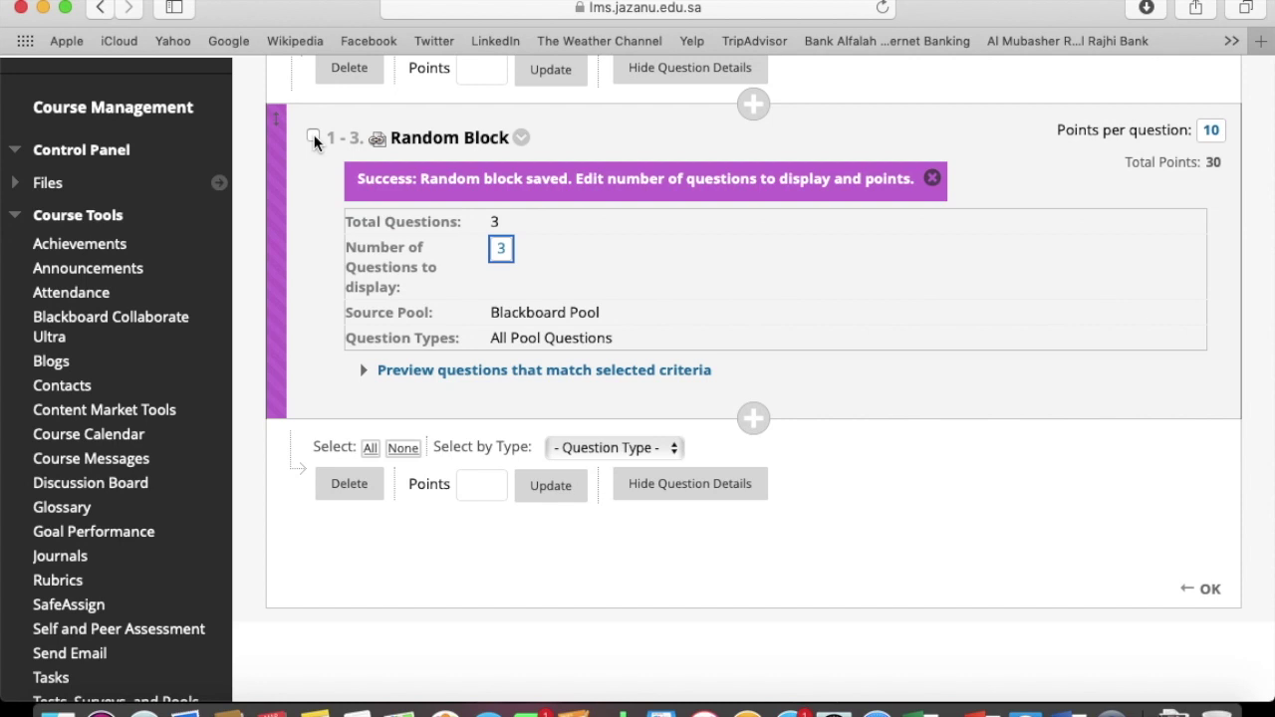
pyautogui.click(314, 137)
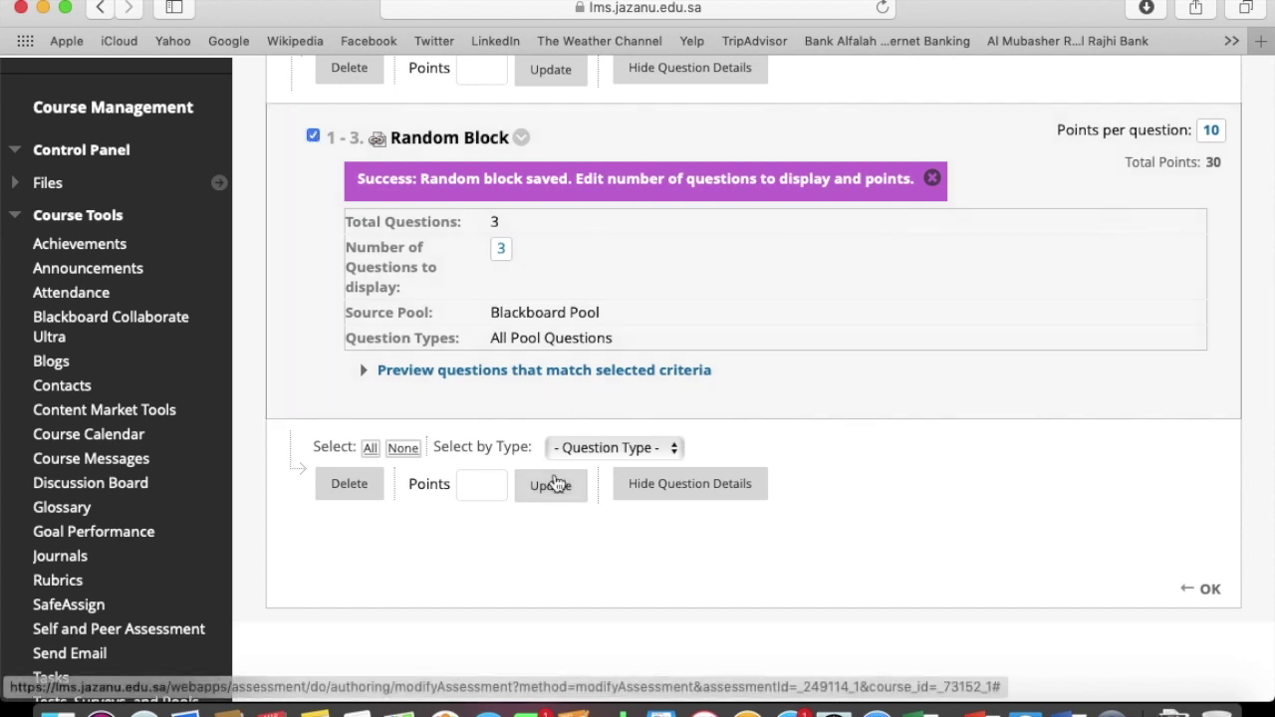
# Give each random-block question 3 points, for 9 points in total
pyautogui.click(483, 485)
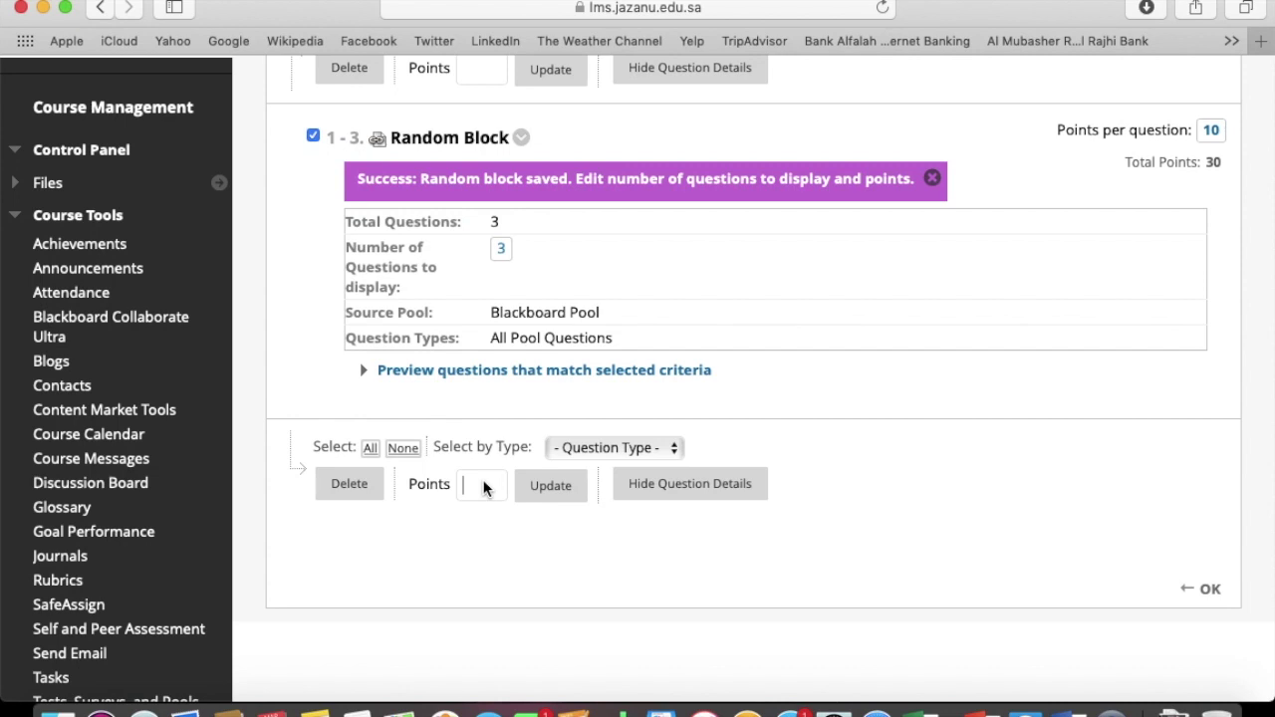
pyautogui.click(483, 485)
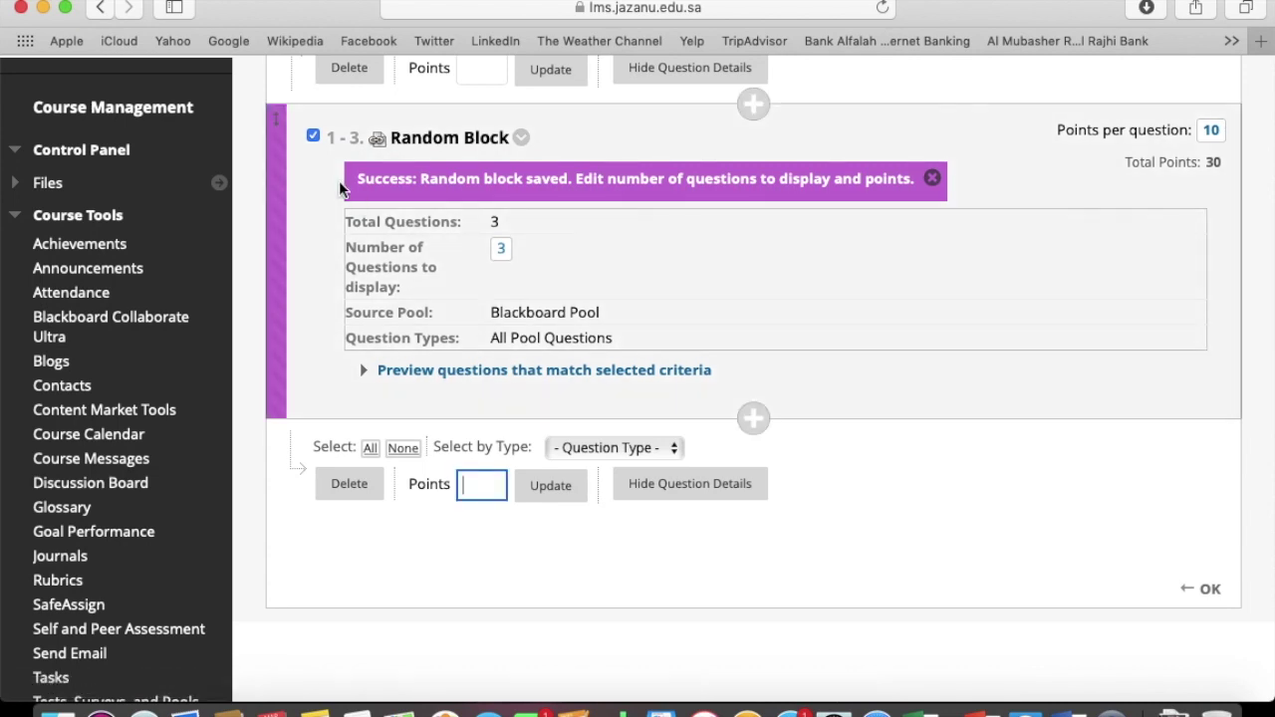
pyautogui.write('3')
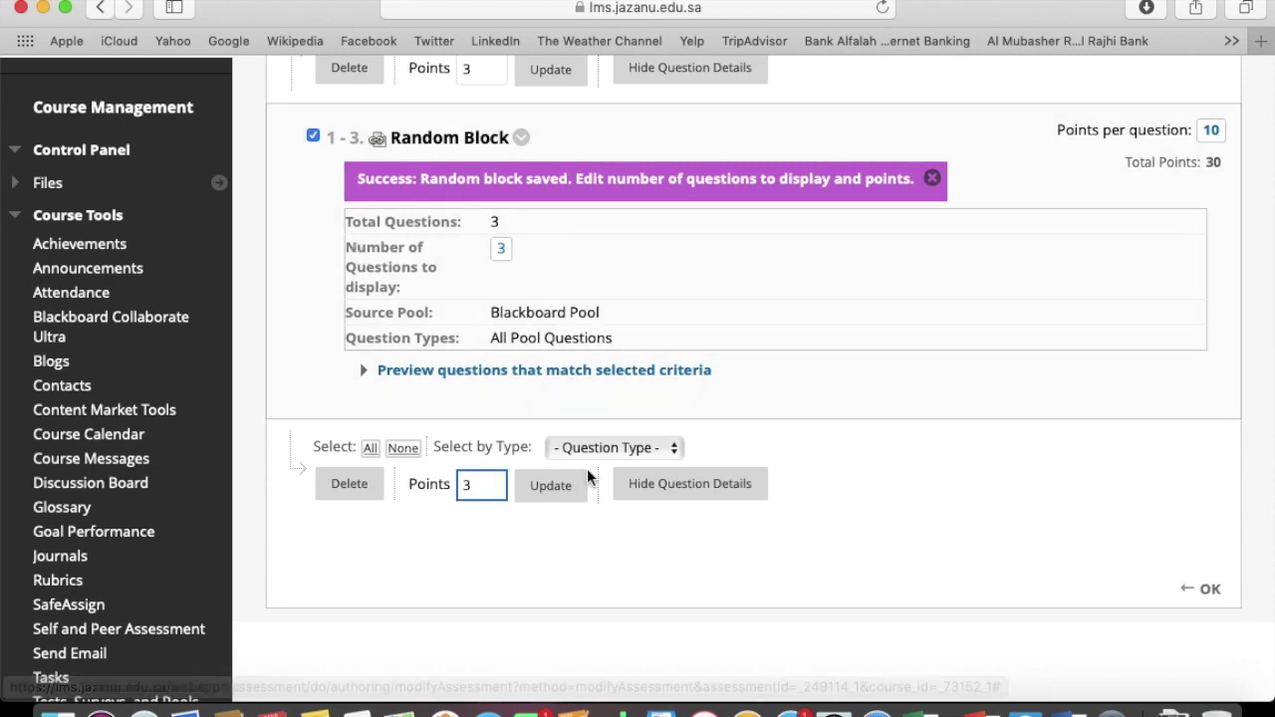
pyautogui.click(560, 487)
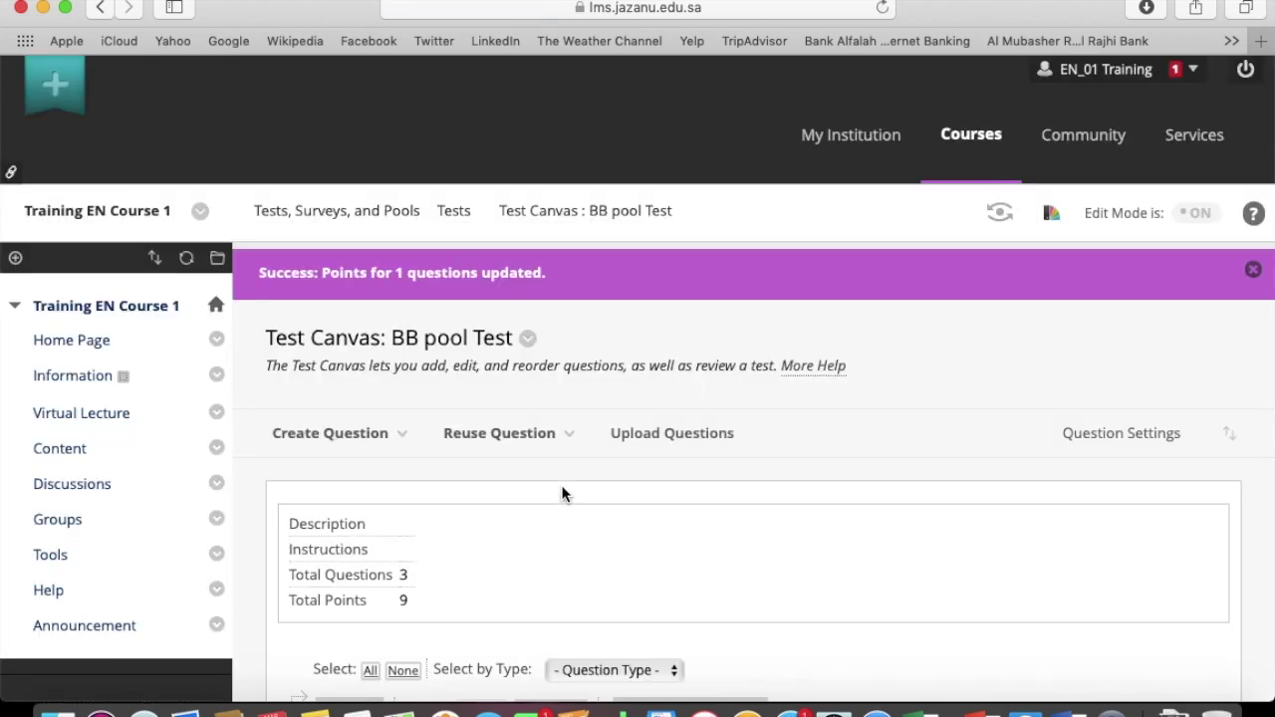
# Add the existing BB pool Test to bb folder, opening its Test Options
pyautogui.scroll(-1, 563, 494)
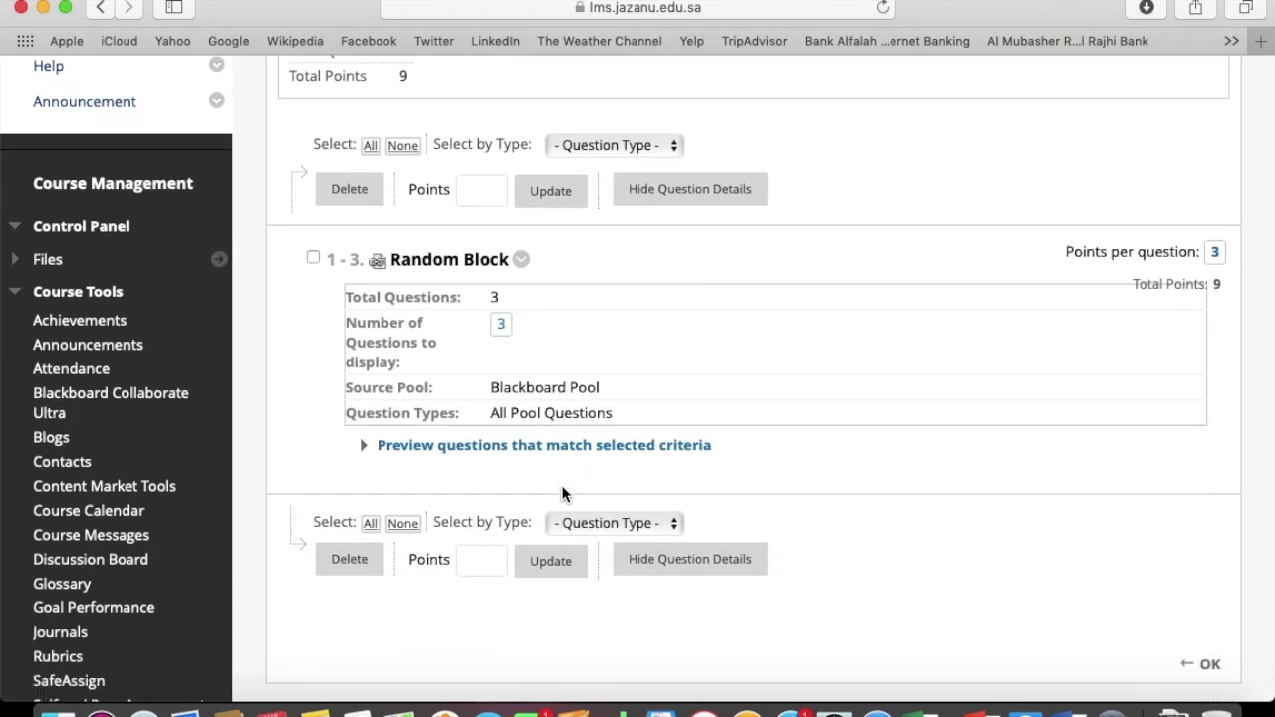
pyautogui.scroll(-2, 564, 493)
pyautogui.click(1209, 599)
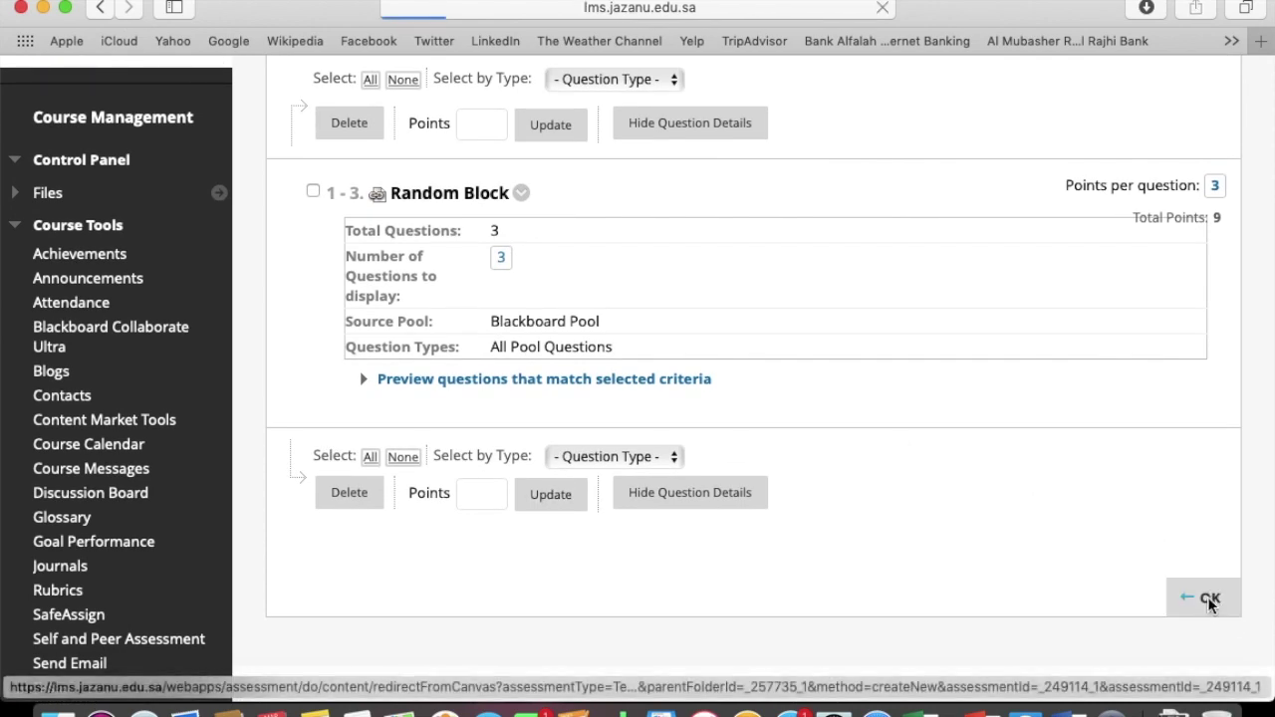
pyautogui.scroll(-8, 807, 492)
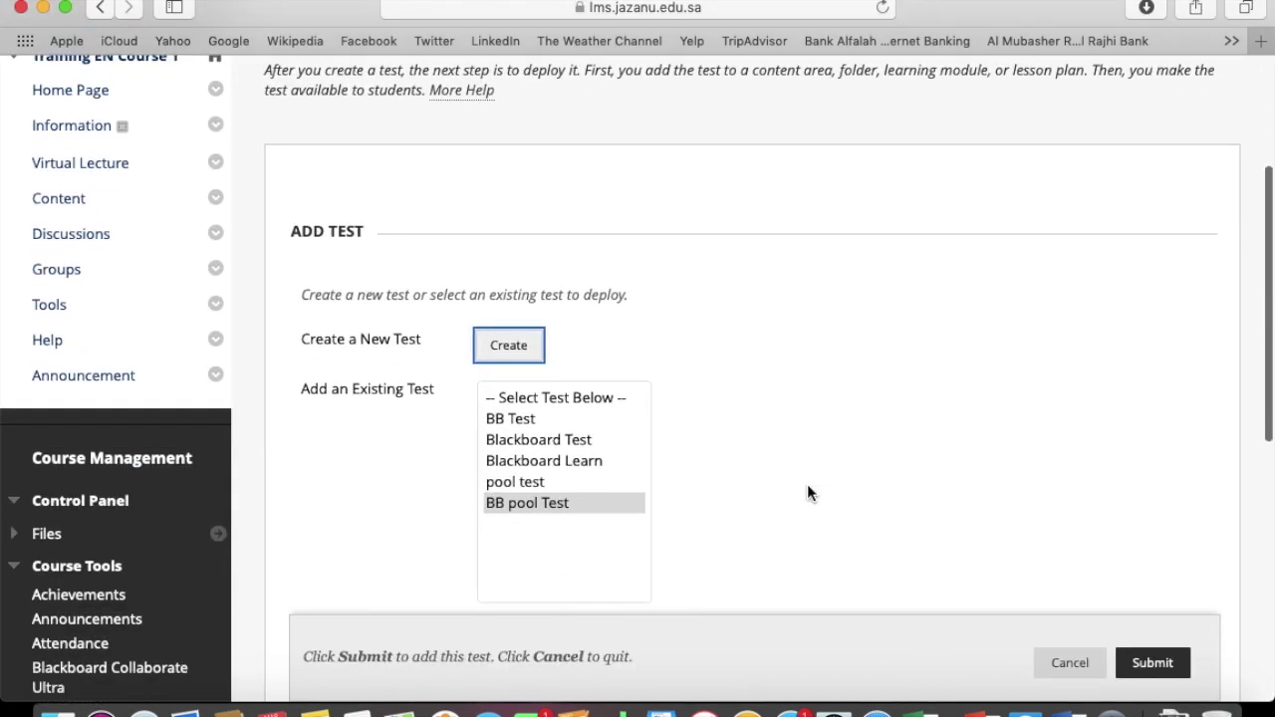
pyautogui.click(524, 503)
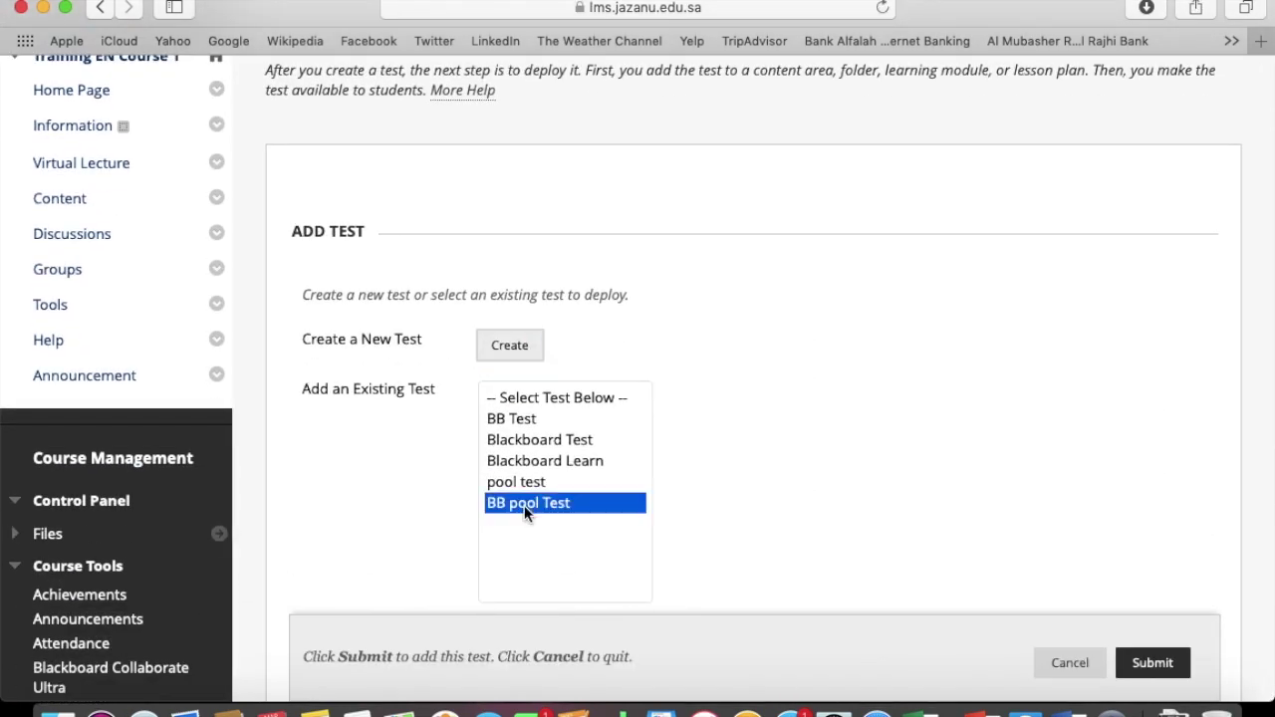
pyautogui.click(1152, 663)
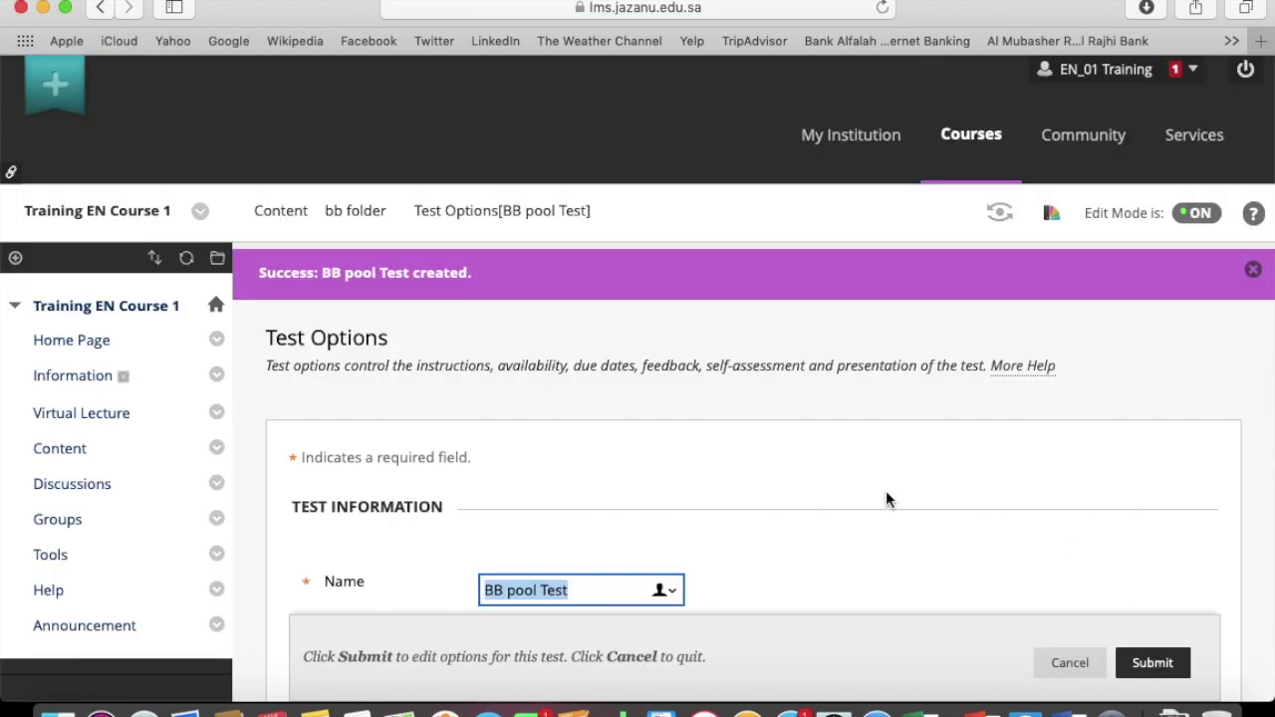
# Set BB pool Test to open in a new window, be available to students, and be announced
pyautogui.scroll(-5, 766, 517)
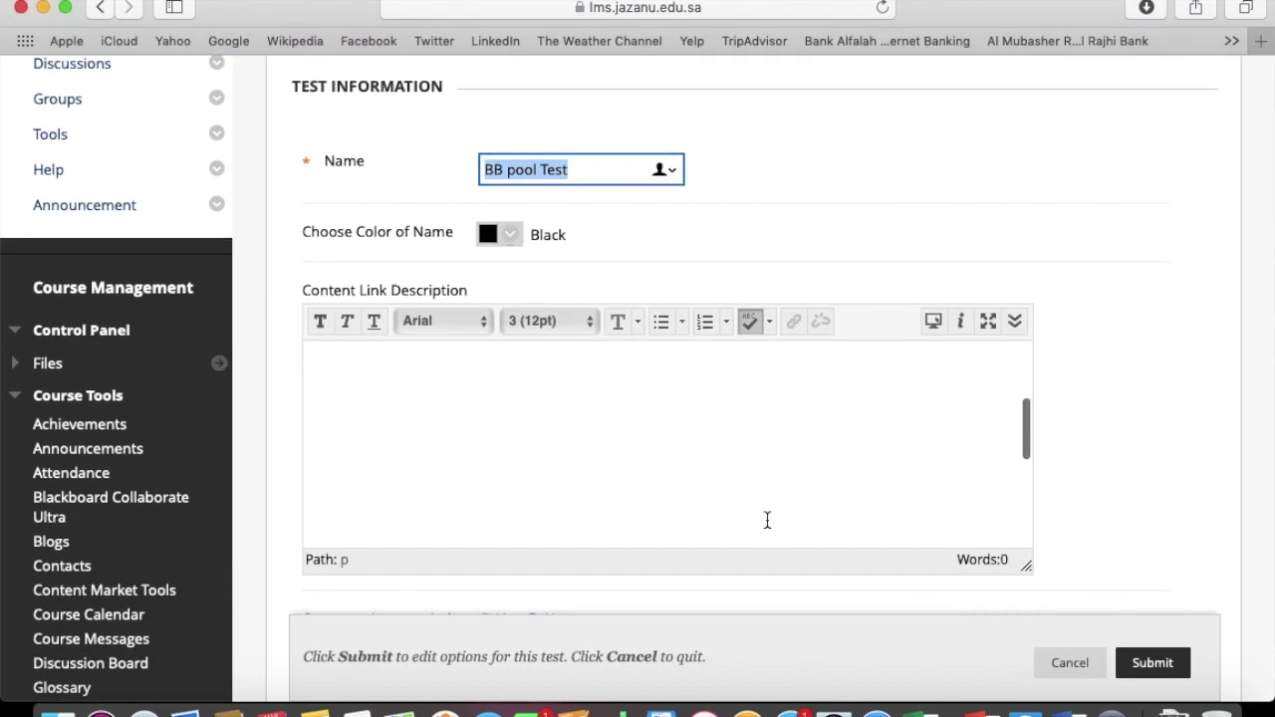
pyautogui.scroll(-5, 1115, 422)
pyautogui.scroll(-2, 1114, 423)
pyautogui.scroll(1, 1115, 423)
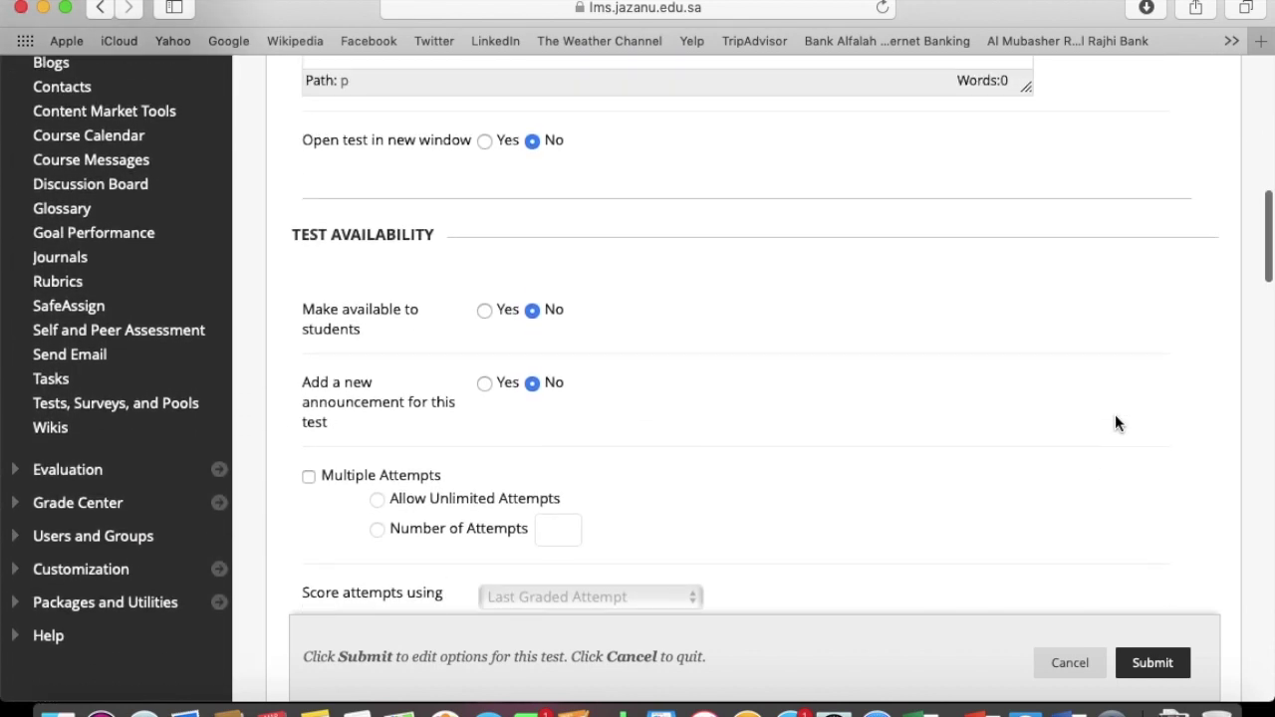
pyautogui.click(485, 142)
pyautogui.click(484, 313)
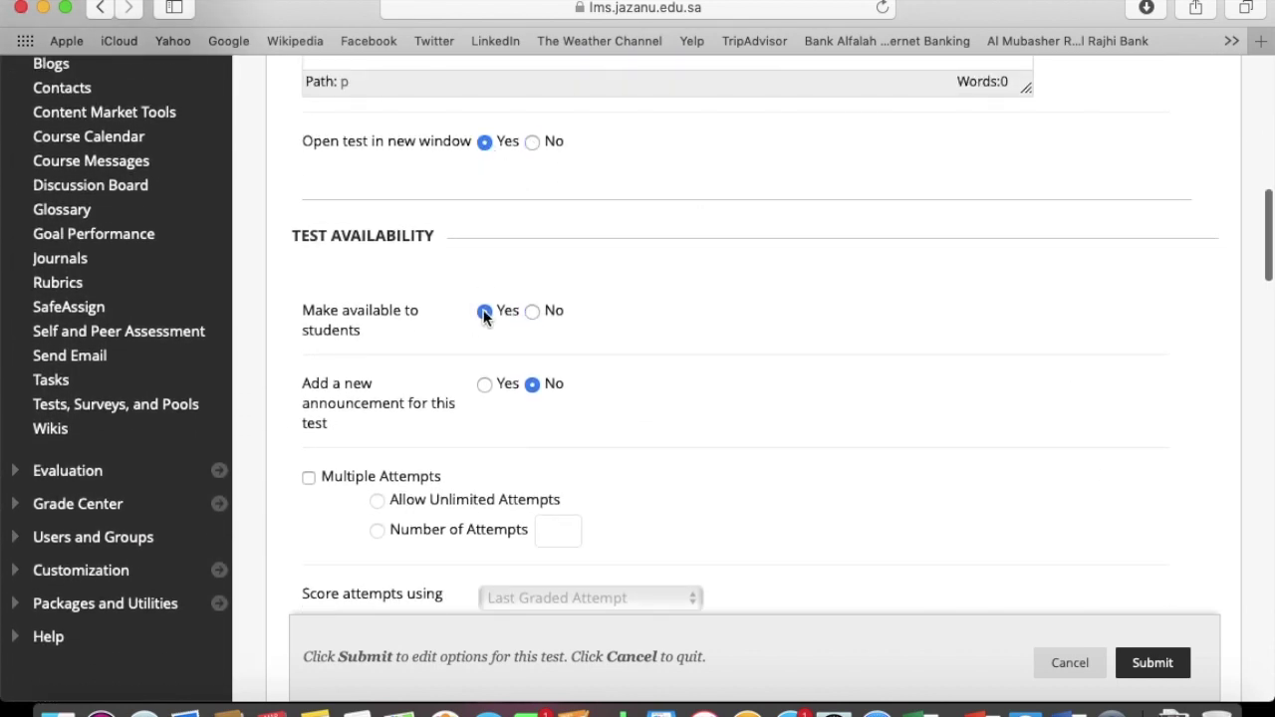
pyautogui.click(485, 385)
# Give the test a 60-minute timer and protect it with an access password
pyautogui.scroll(-3, 599, 389)
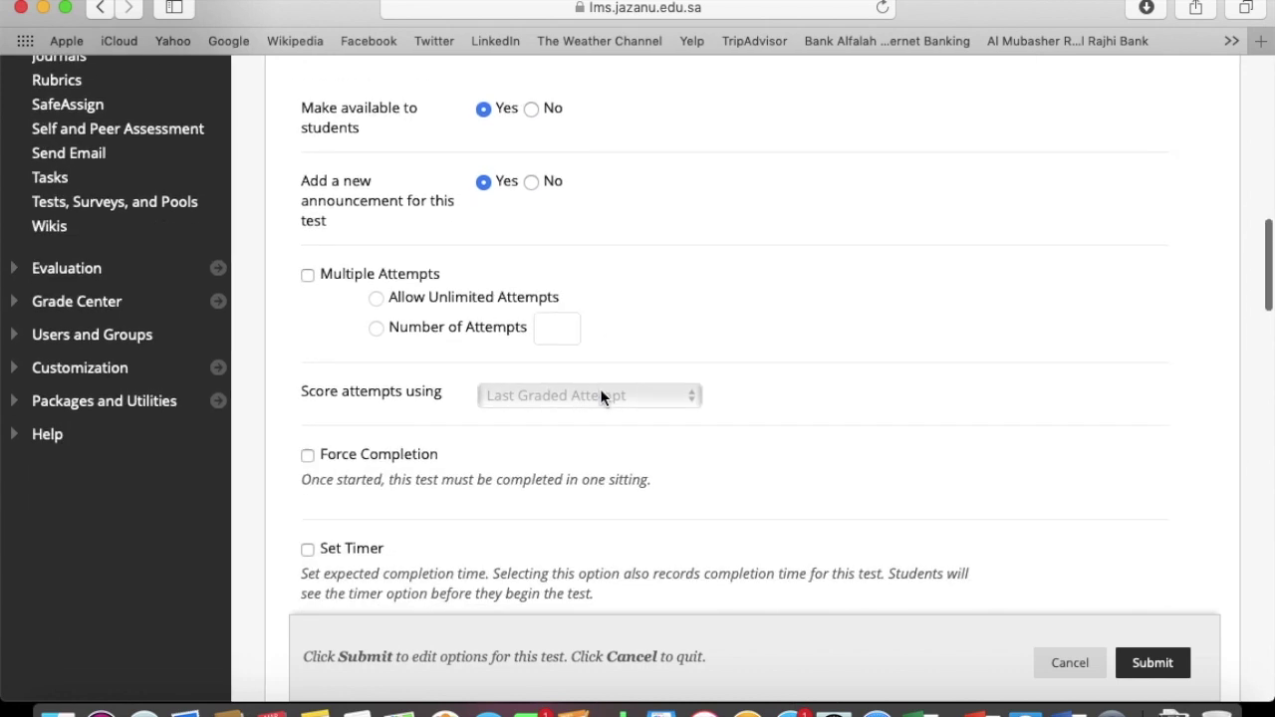
pyautogui.scroll(-3, 600, 389)
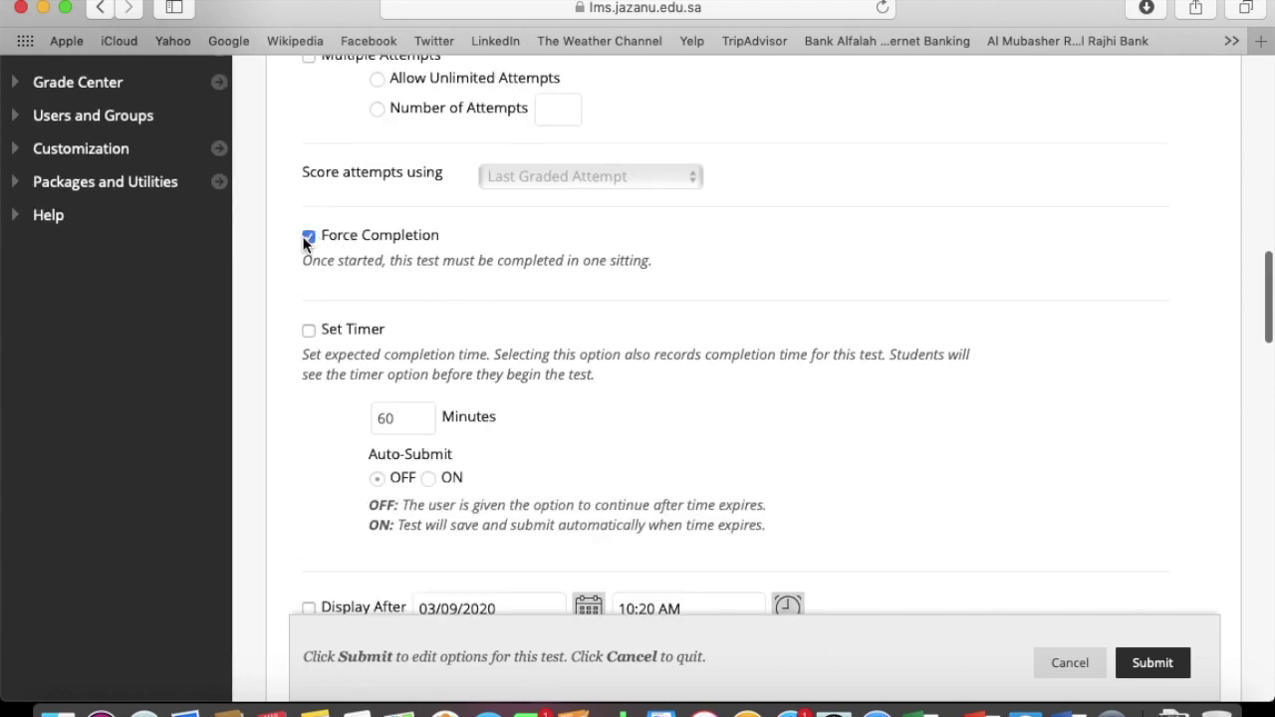
pyautogui.click(304, 331)
pyautogui.scroll(-5, 522, 389)
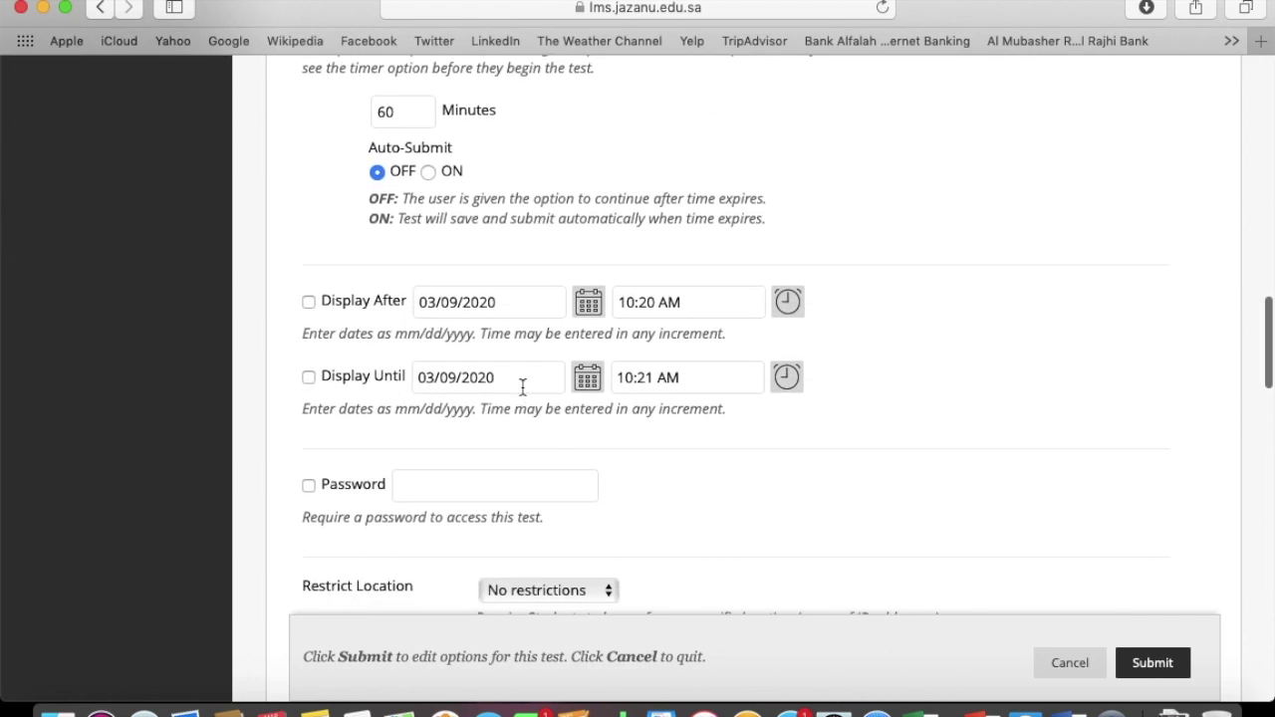
pyautogui.scroll(-3, 518, 503)
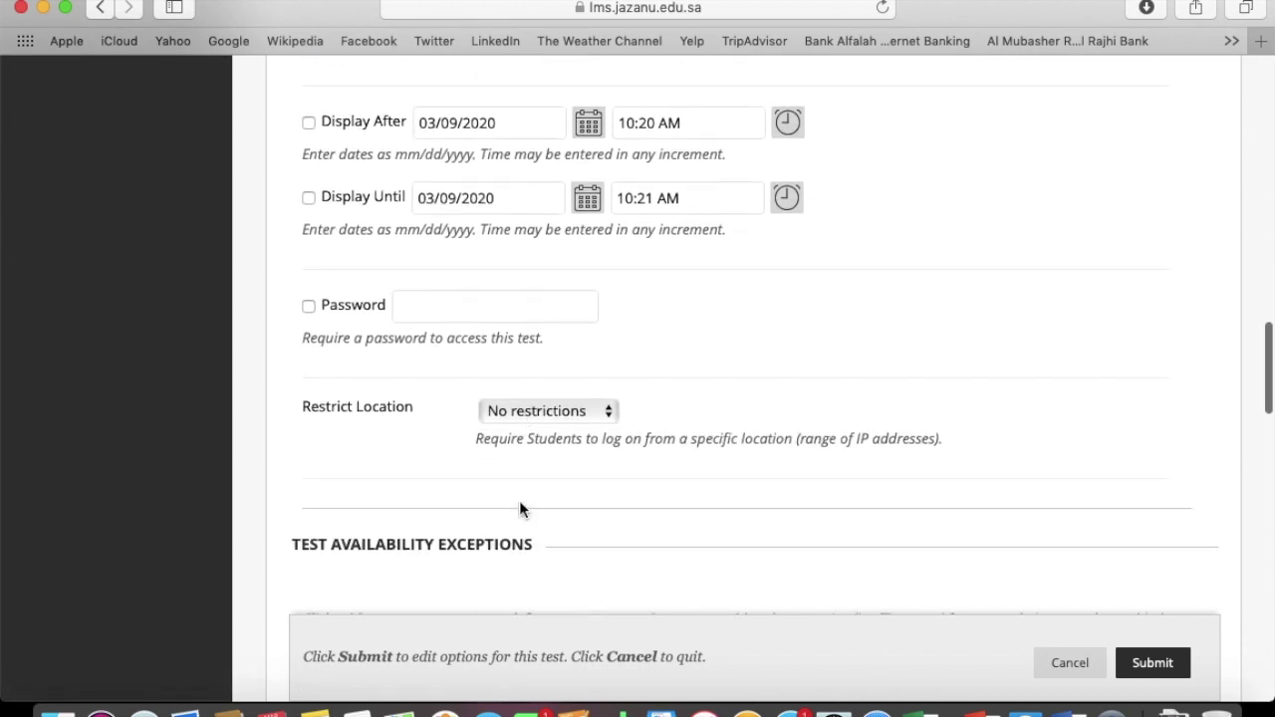
pyautogui.click(469, 296)
pyautogui.write('123')
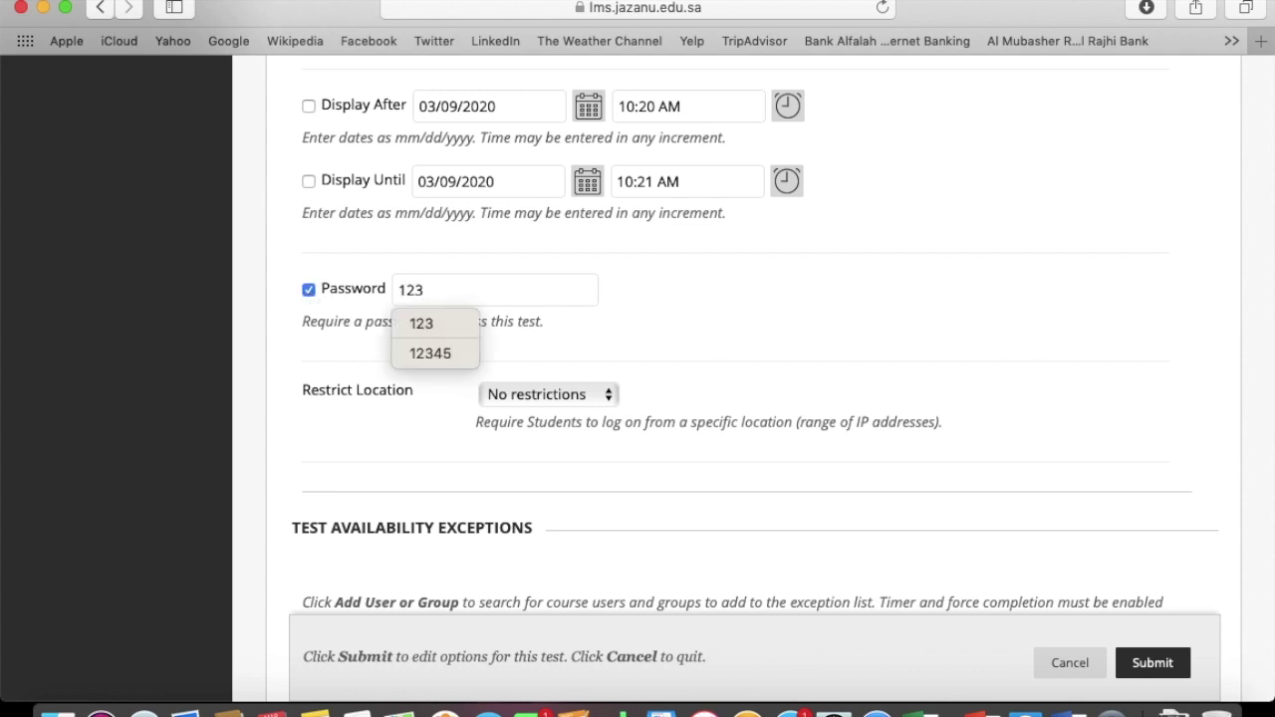
pyautogui.click(641, 342)
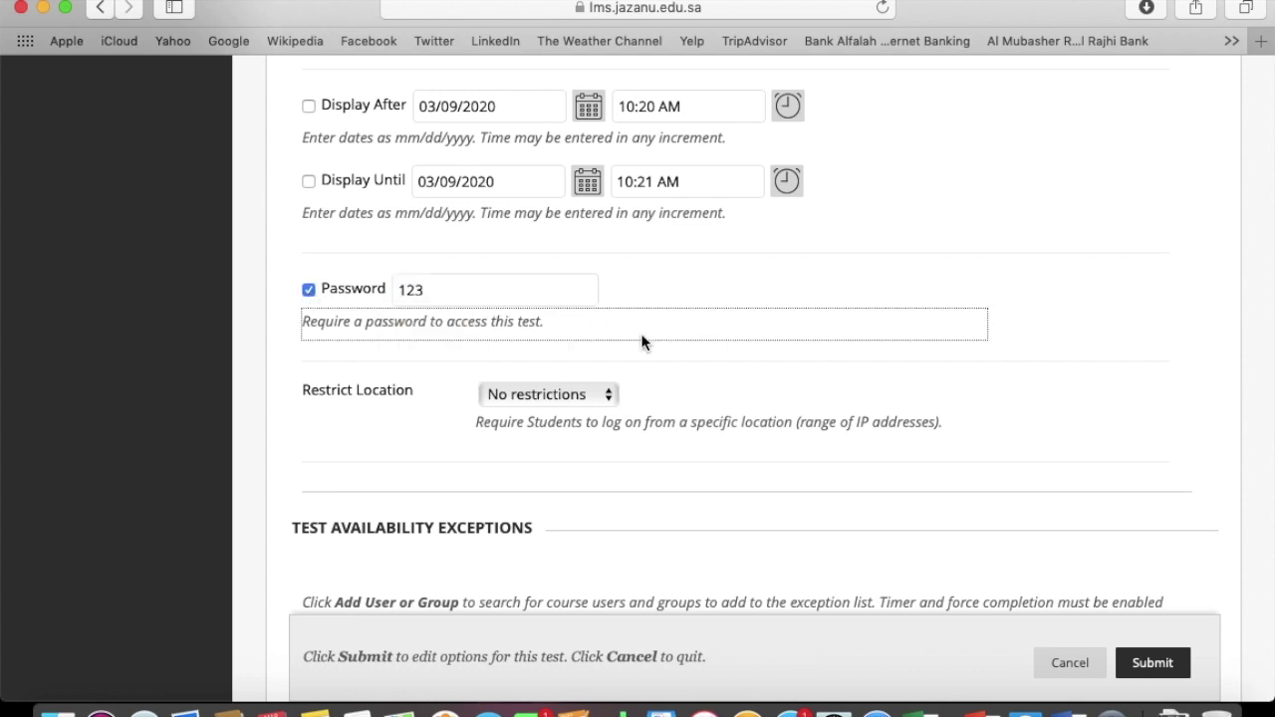
# Leave the test without location restrictions and submit the test options
pyautogui.click(606, 391)
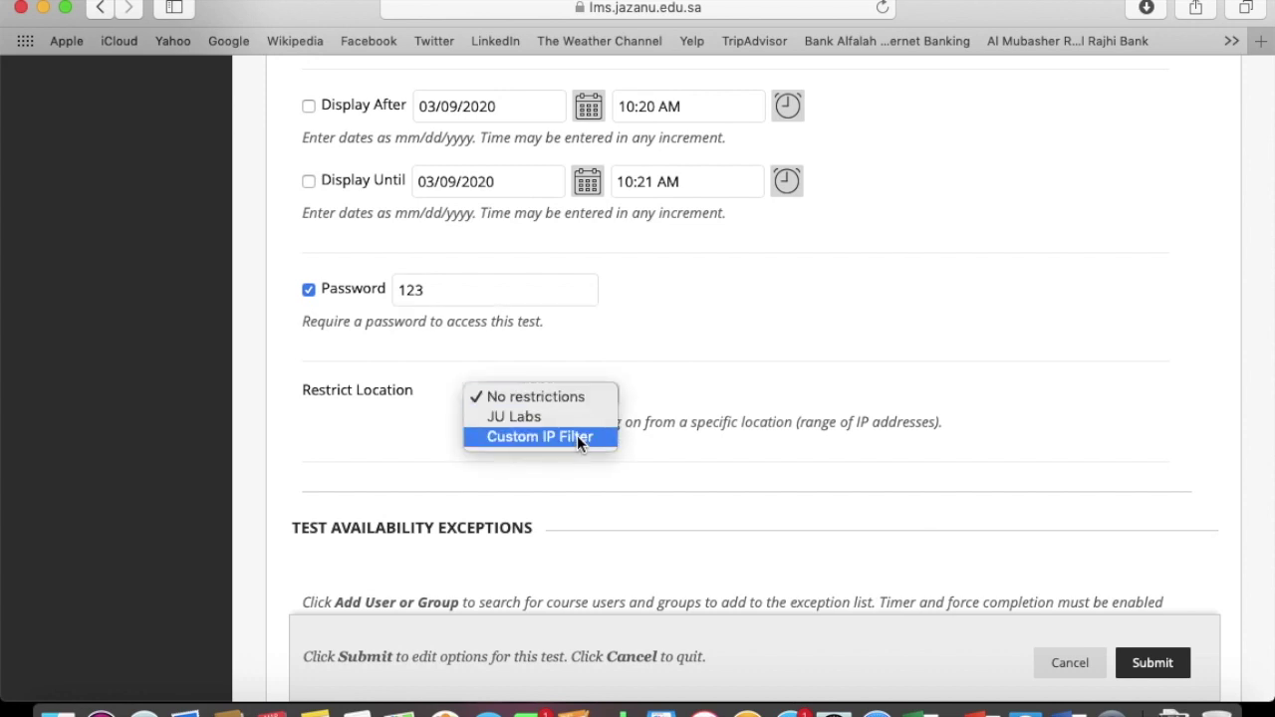
pyautogui.click(967, 403)
pyautogui.scroll(-8, 967, 403)
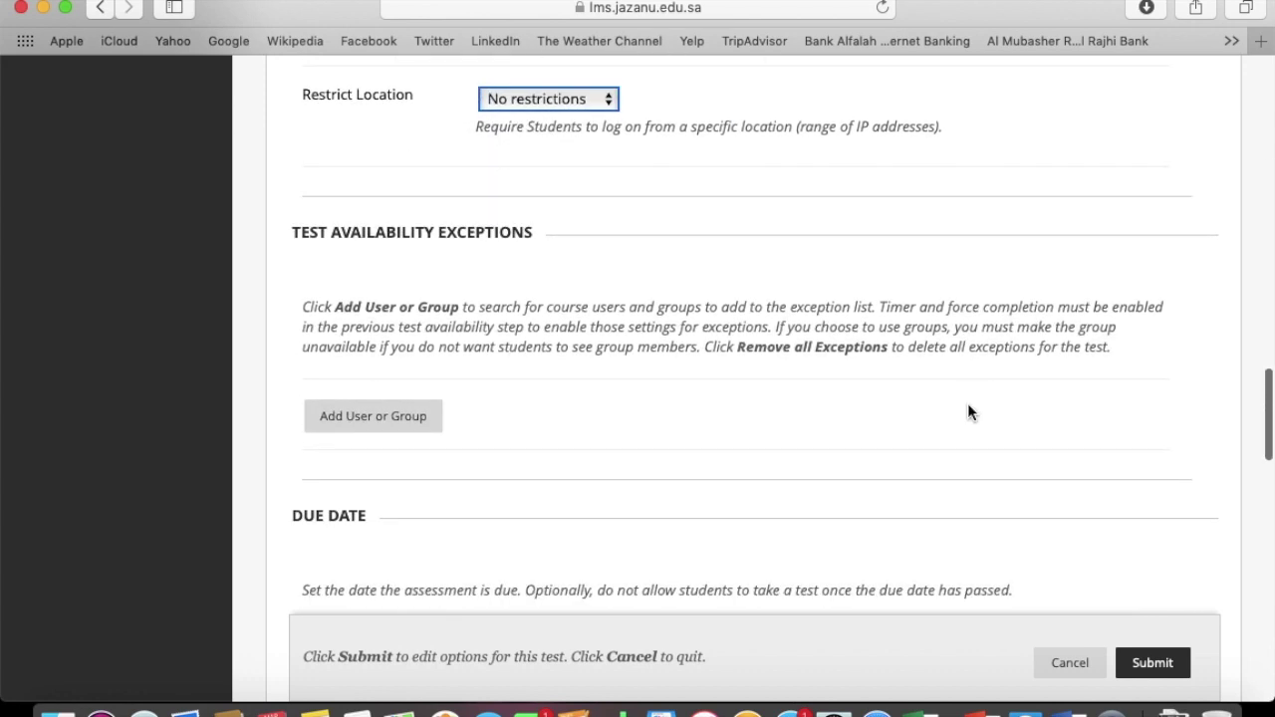
pyautogui.scroll(-10, 967, 402)
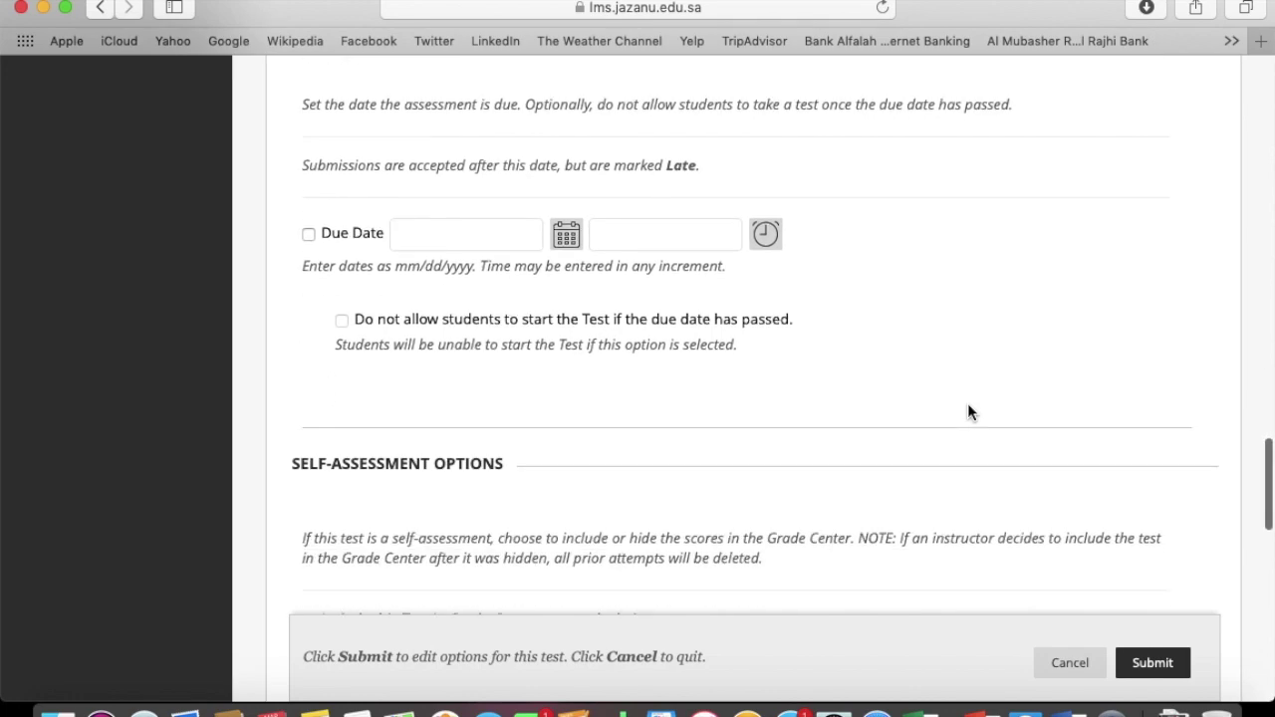
pyautogui.scroll(-2, 967, 412)
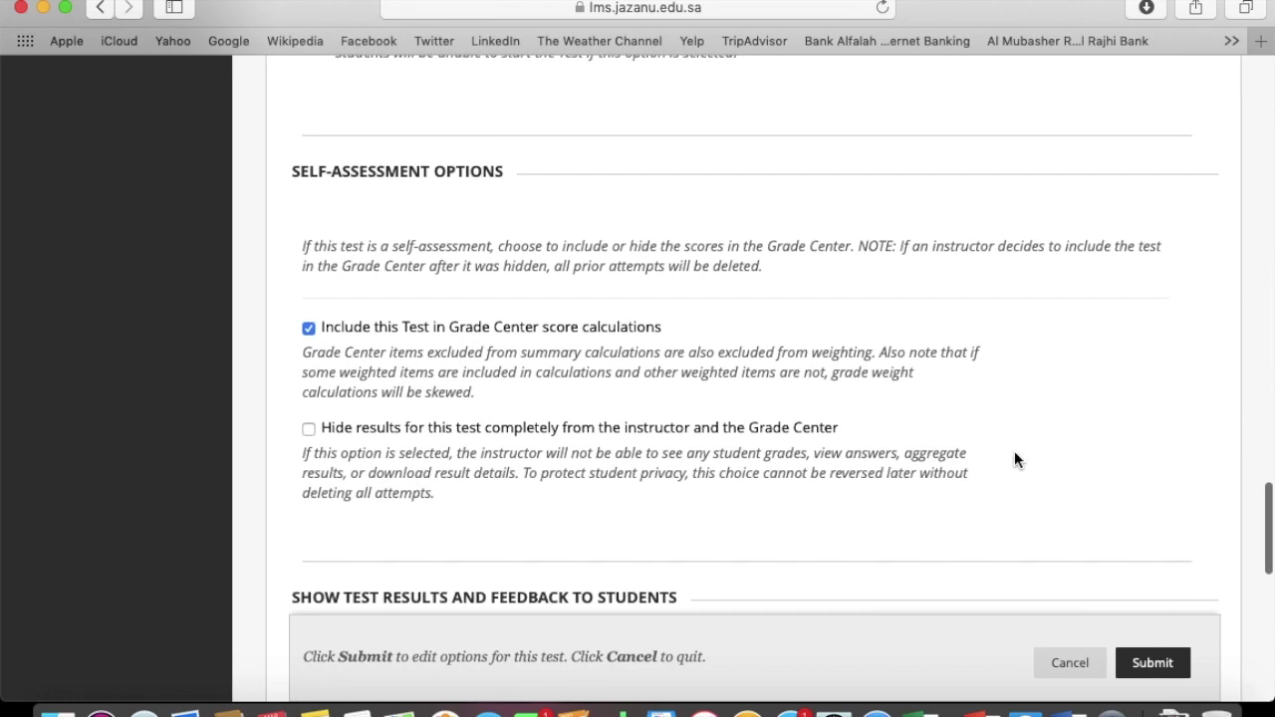
pyautogui.scroll(-11, 1086, 498)
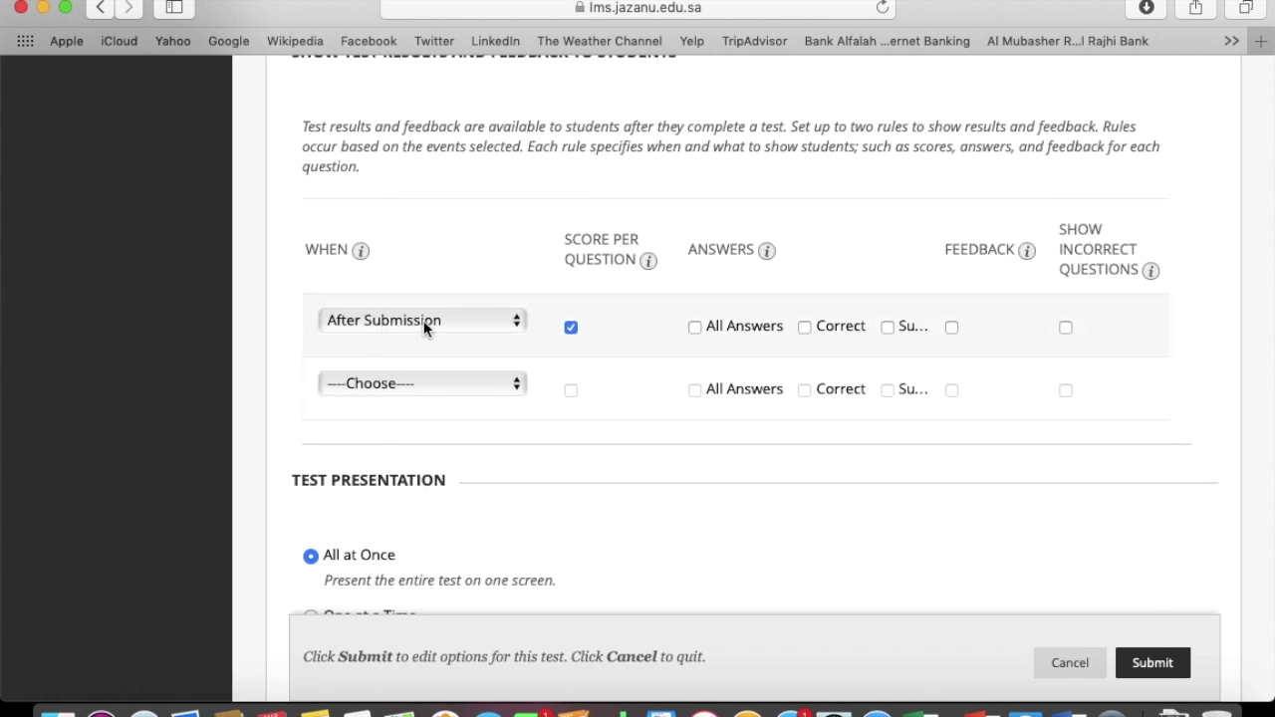
pyautogui.scroll(-6, 638, 448)
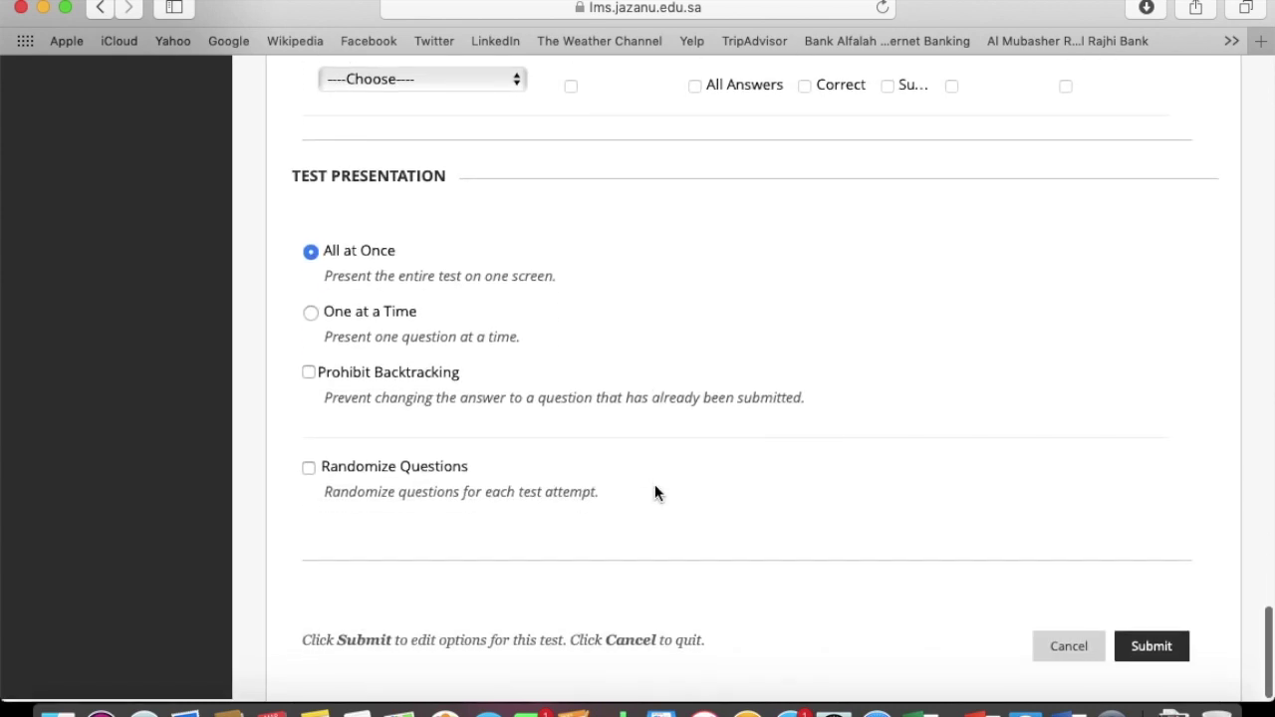
pyautogui.scroll(-1, 655, 484)
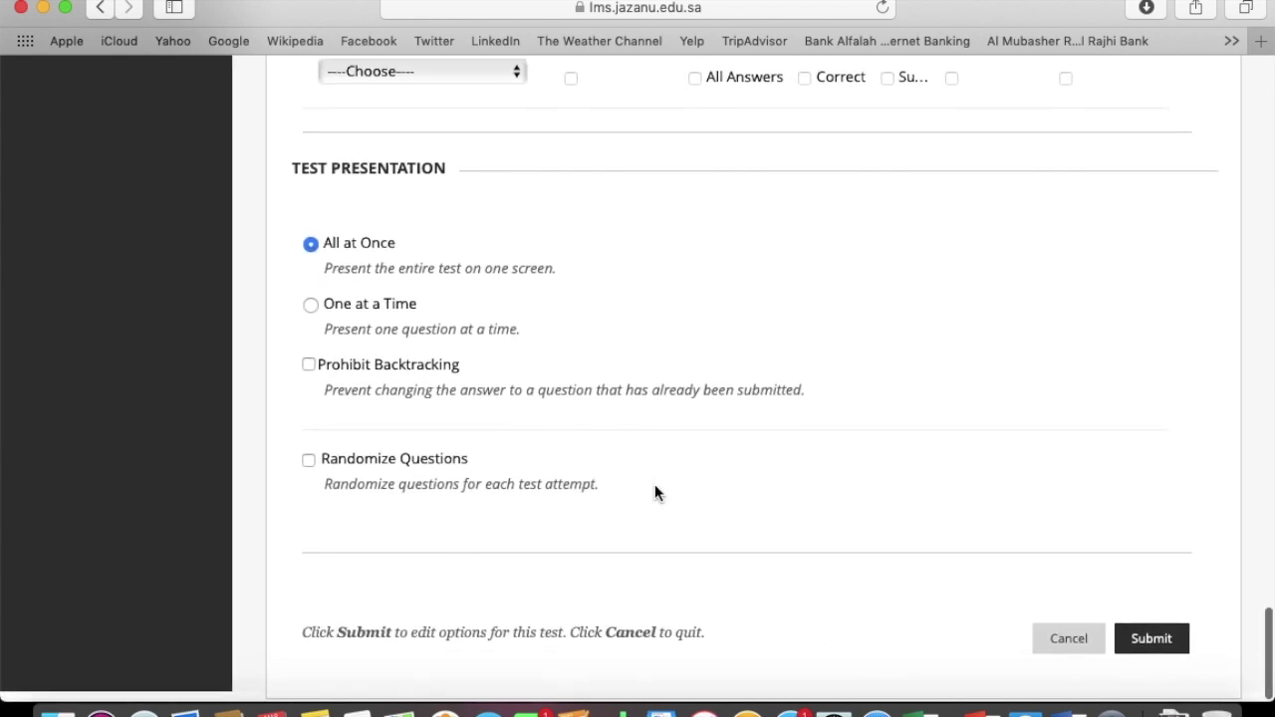
pyautogui.click(1140, 641)
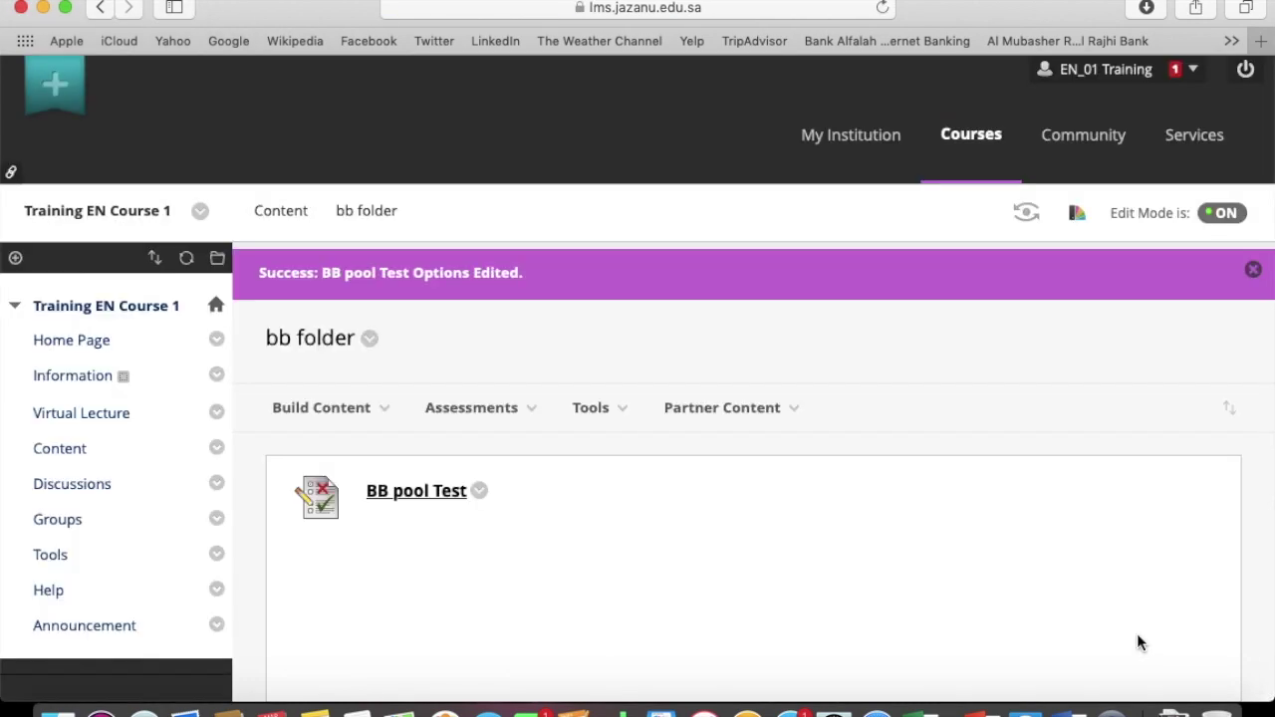
# Open BB pool Test in a new tab, begin the attempt and enter its password
pyautogui.scroll(-4, 486, 579)
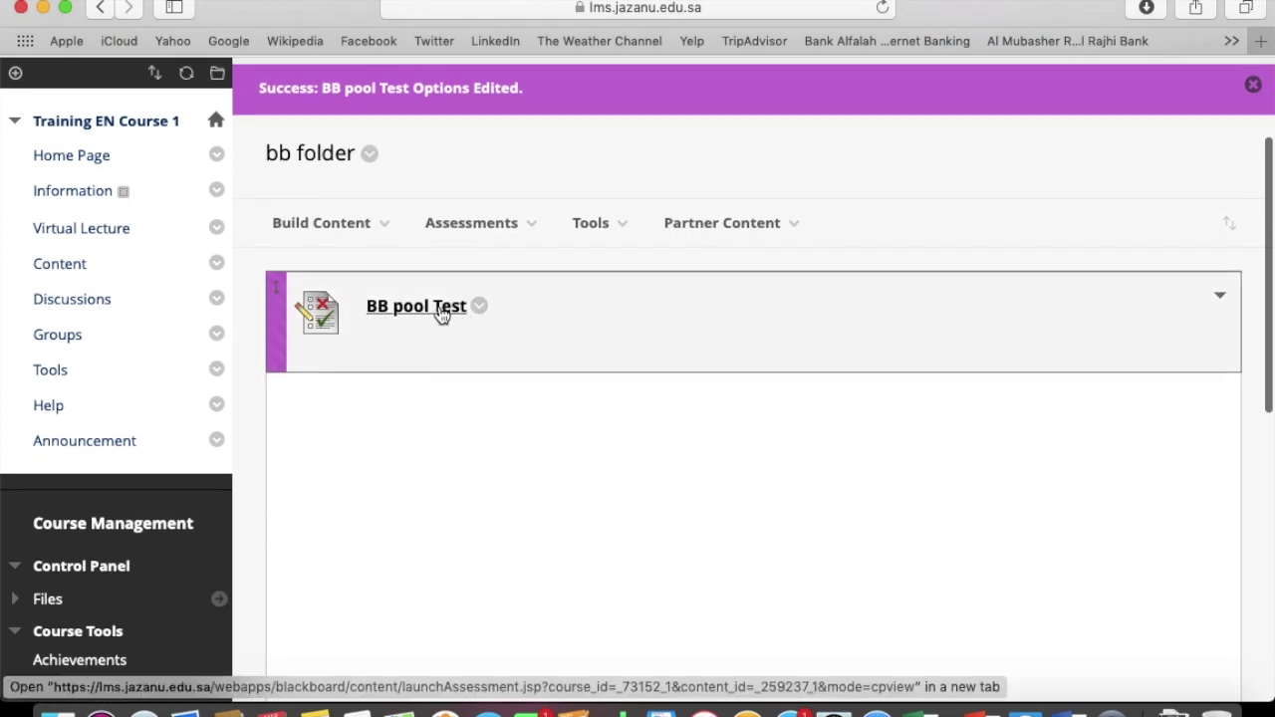
pyautogui.click(441, 310)
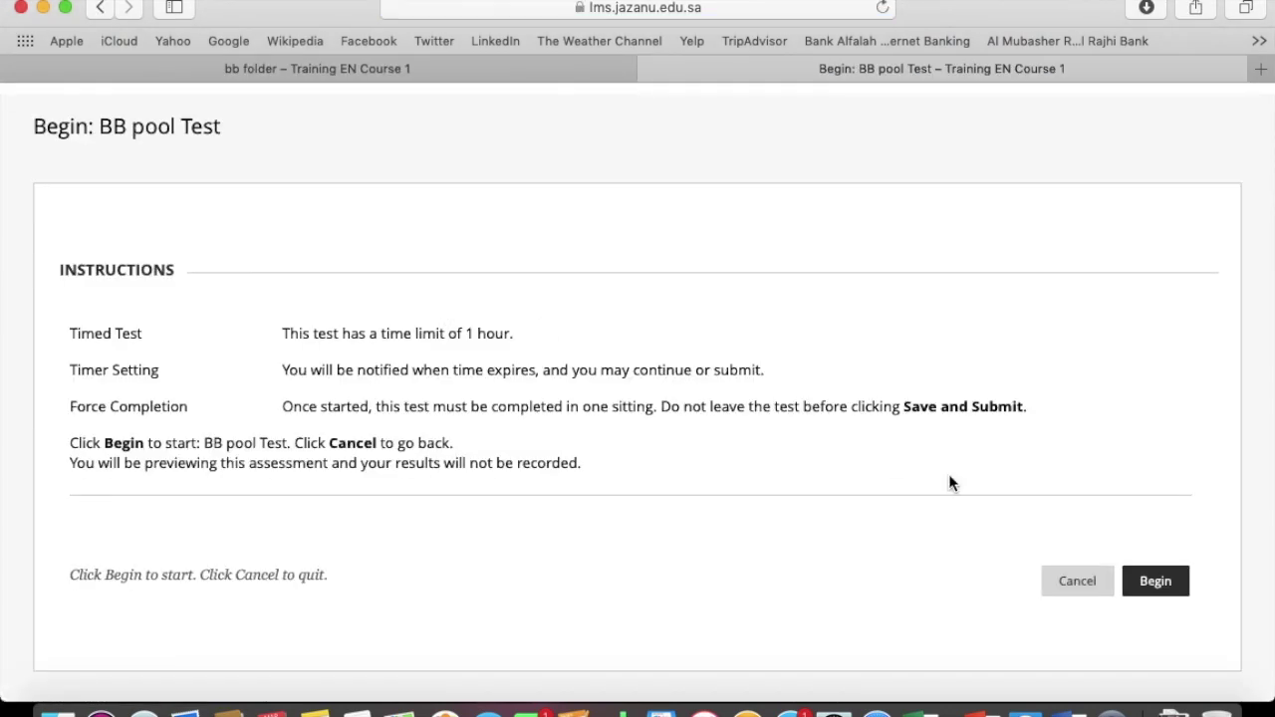
pyautogui.click(1154, 582)
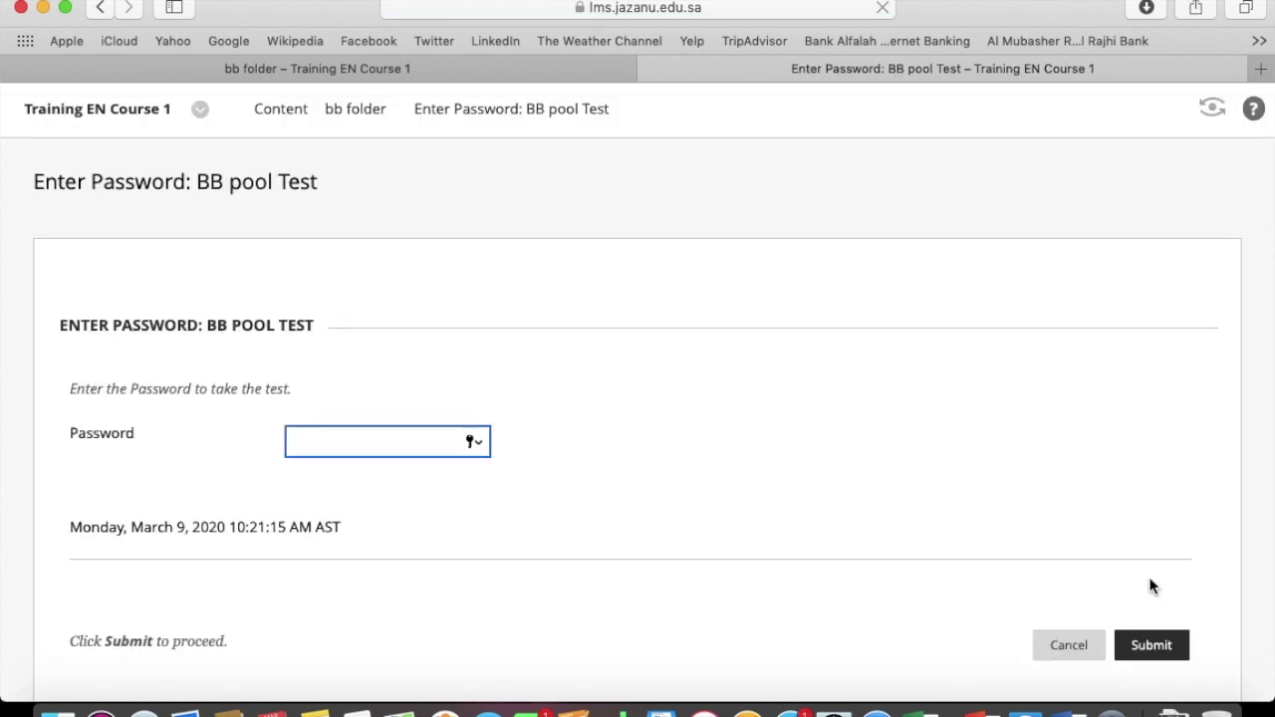
pyautogui.write('*')
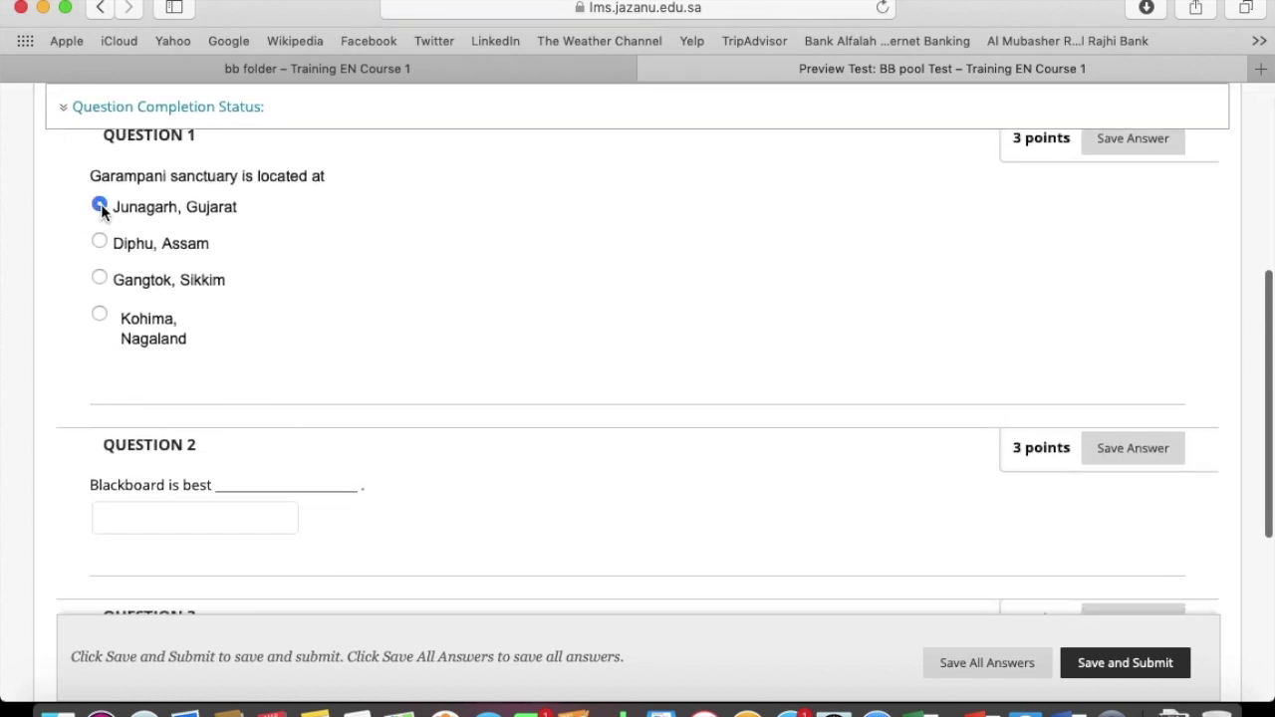
pyautogui.scroll(-3, 357, 377)
# Answer the questions (Junagarh, LMS, Asia), then save, submit and confirm the attempt
pyautogui.click(239, 348)
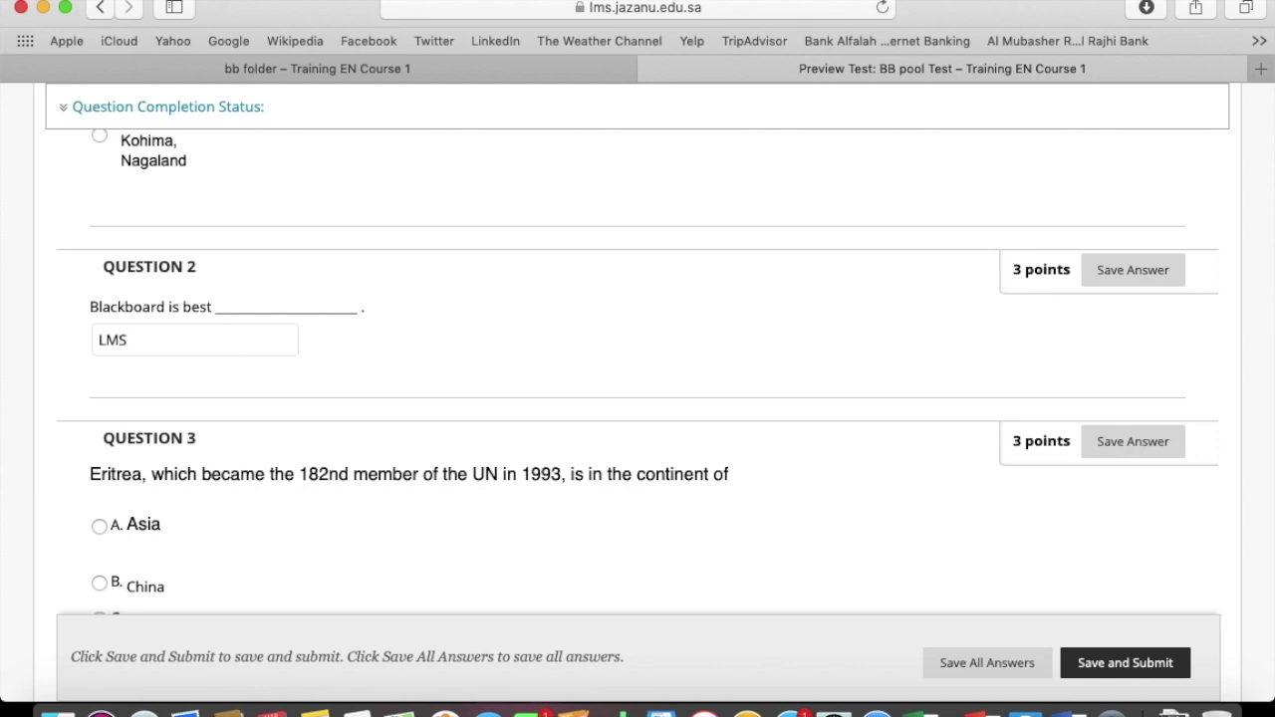
pyautogui.scroll(-3, 637, 398)
pyautogui.click(100, 347)
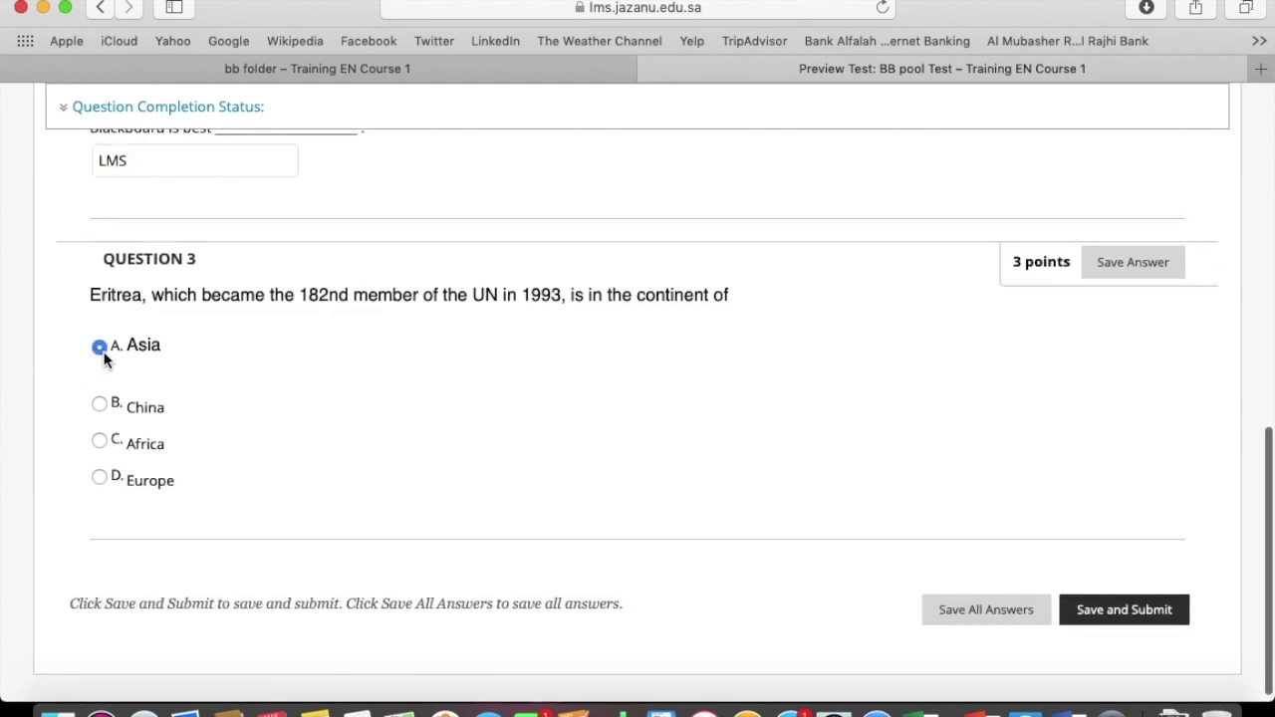
pyautogui.click(1140, 608)
pyautogui.click(840, 388)
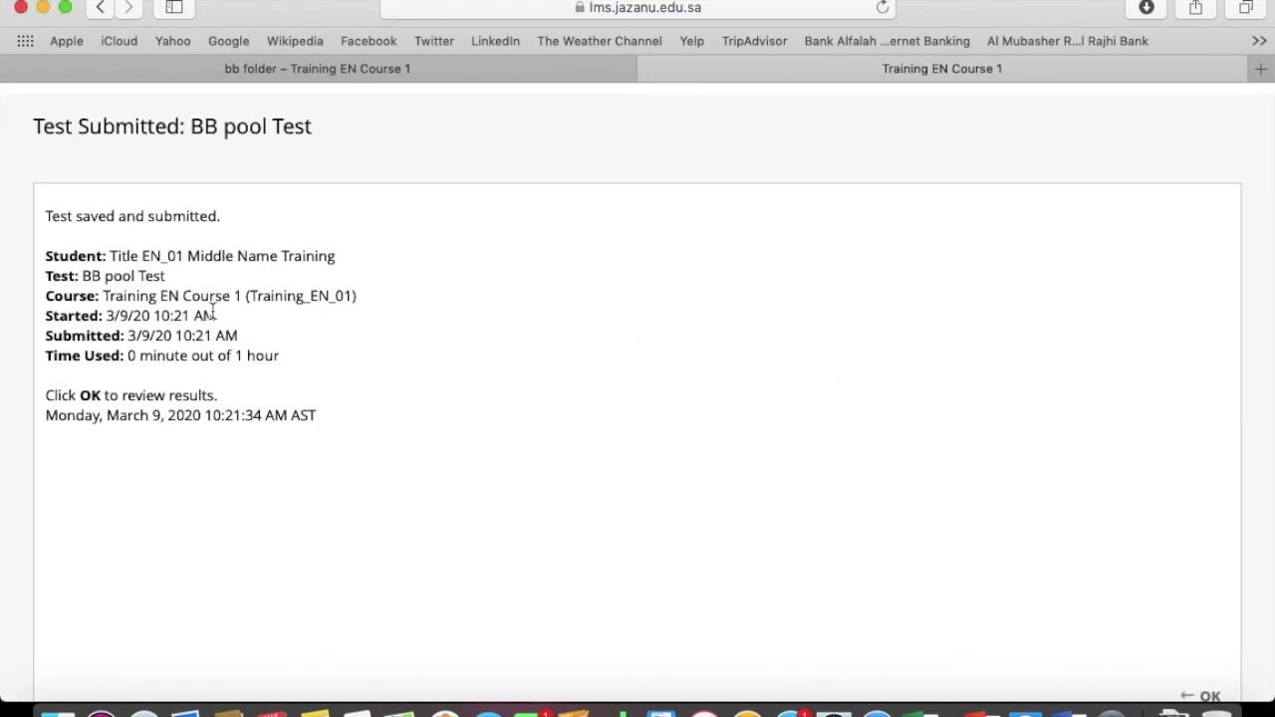
# View the Review Test Submission page showing BB pool Test completed with 6 of 9 points
pyautogui.scroll(-1, 744, 374)
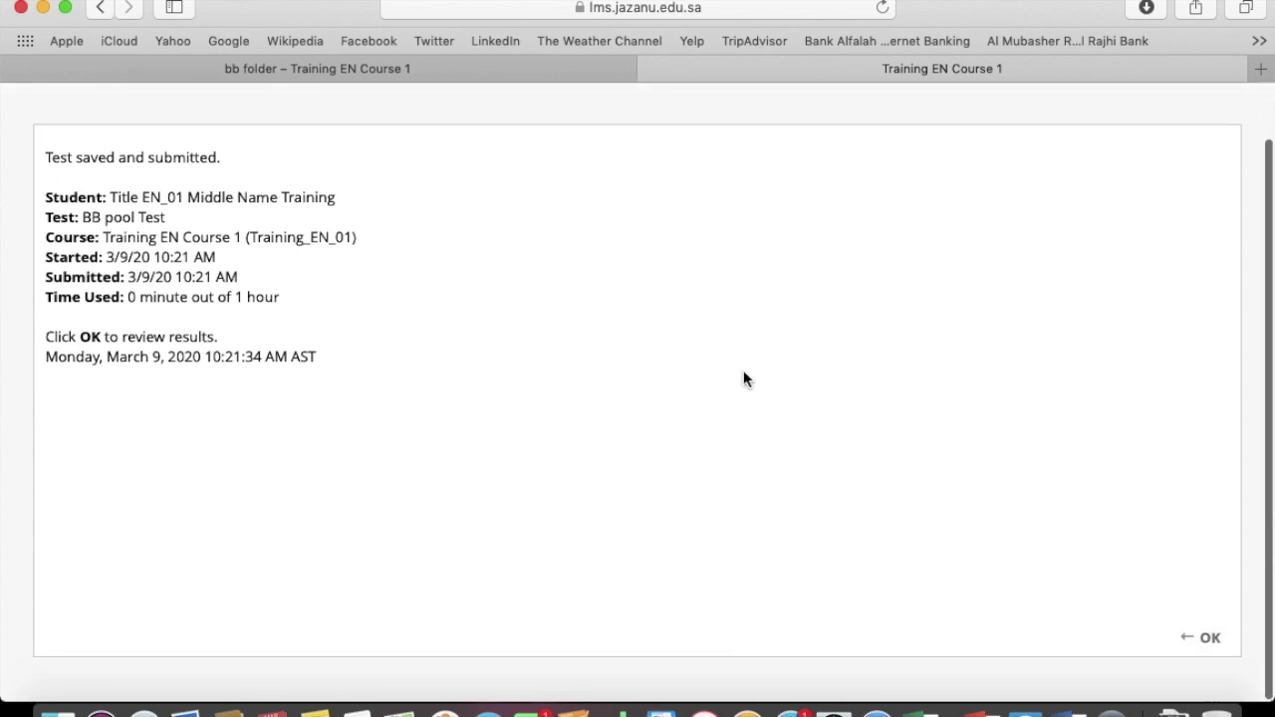
pyautogui.click(1201, 642)
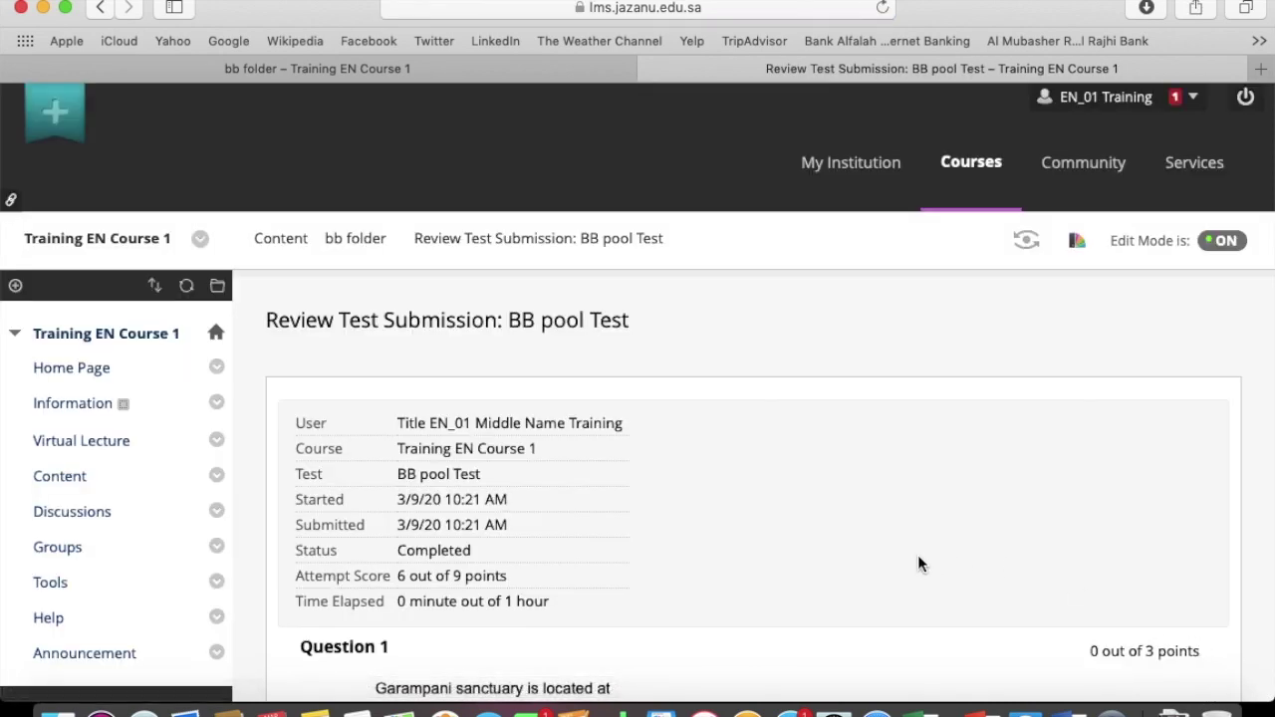
pyautogui.scroll(-5, 917, 557)
pyautogui.scroll(-1, 918, 564)
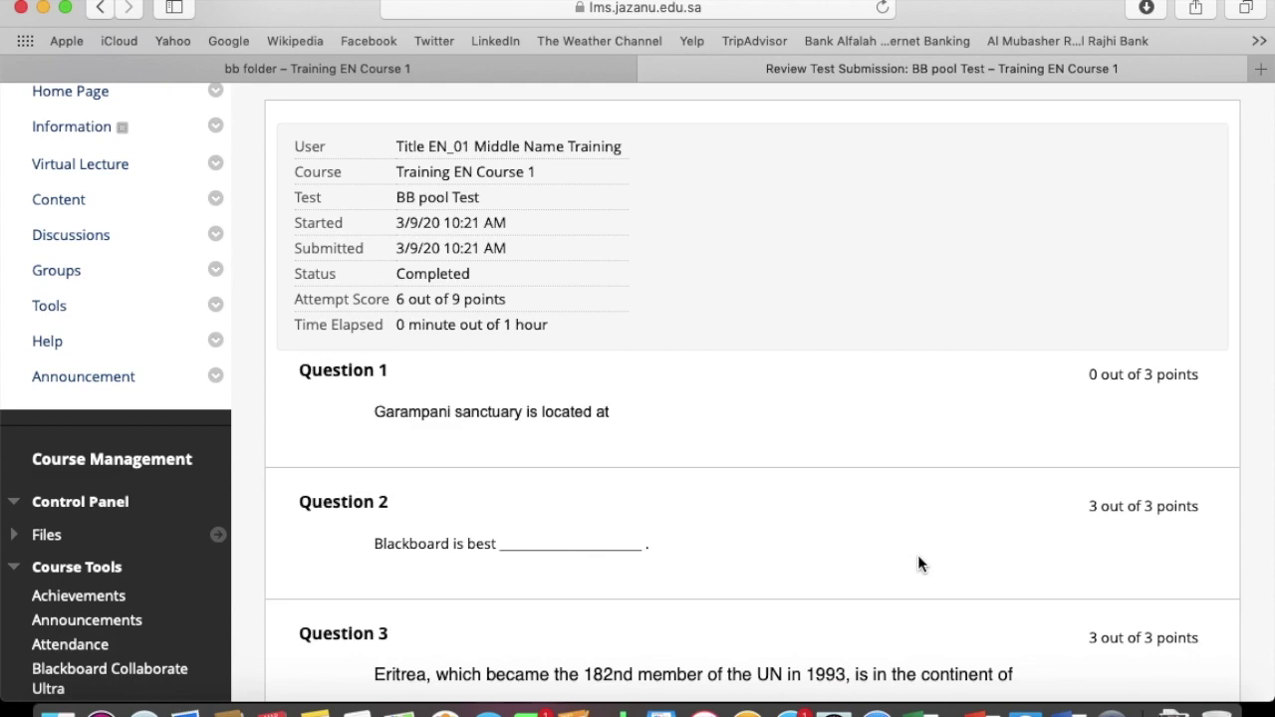